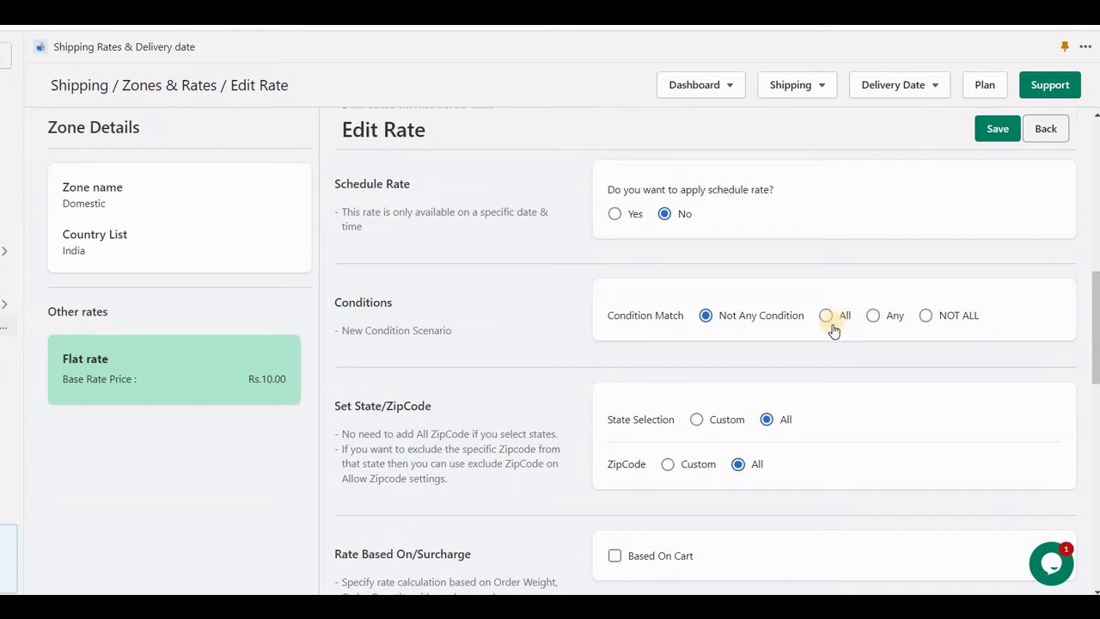
- Switch the Domestic flat rate's Condition Match to the All radio button
left_click(827, 318)
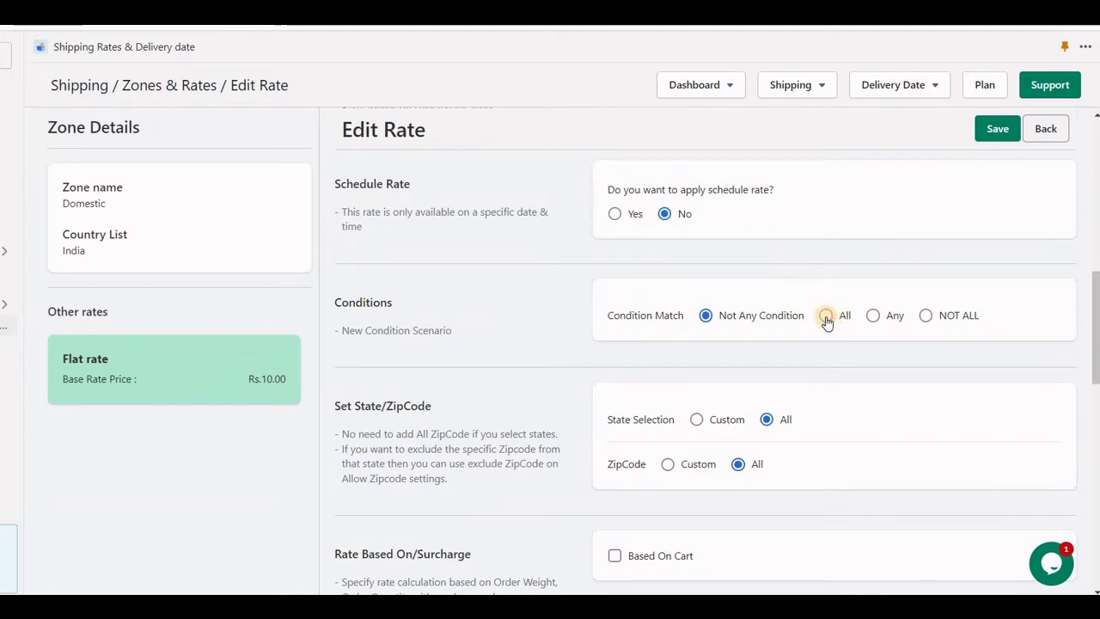
scroll(739, 352, "down", 1)
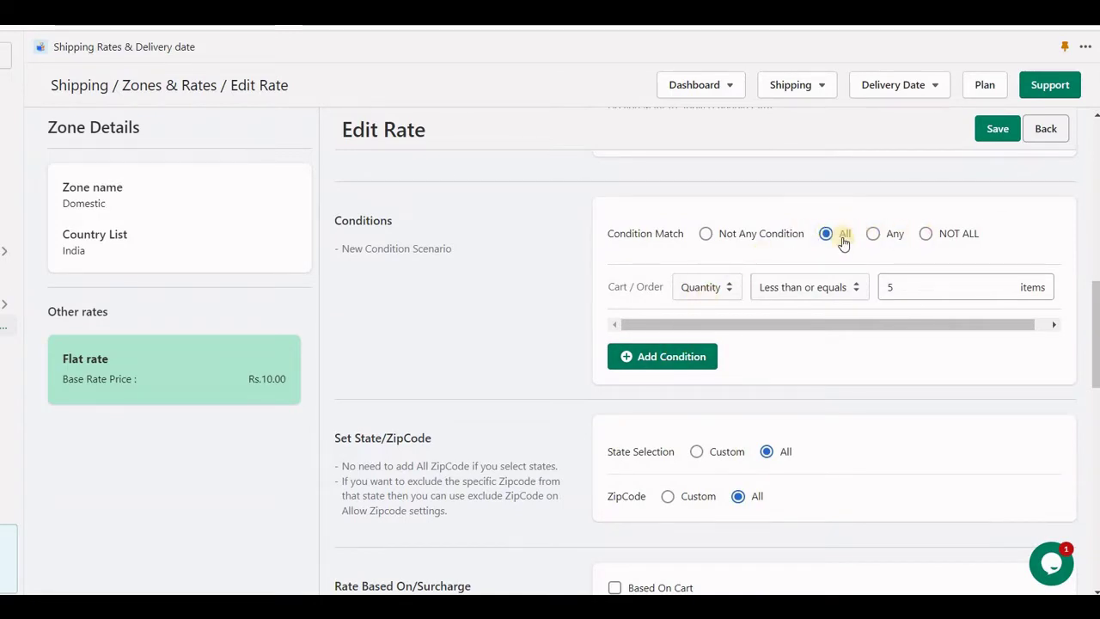
left_click(693, 356)
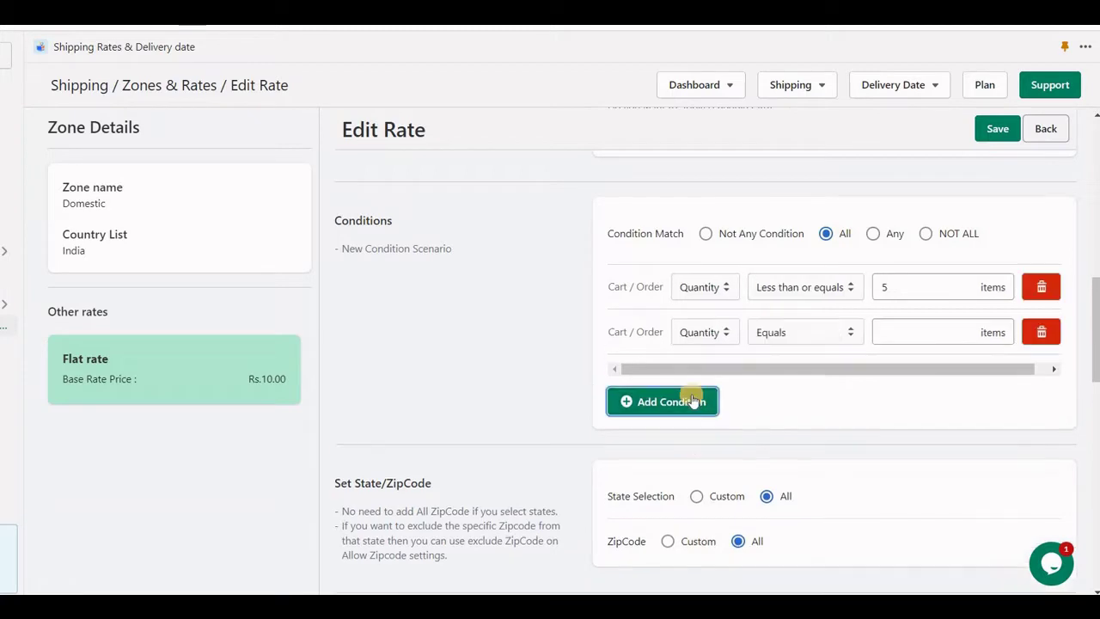
left_click(693, 402)
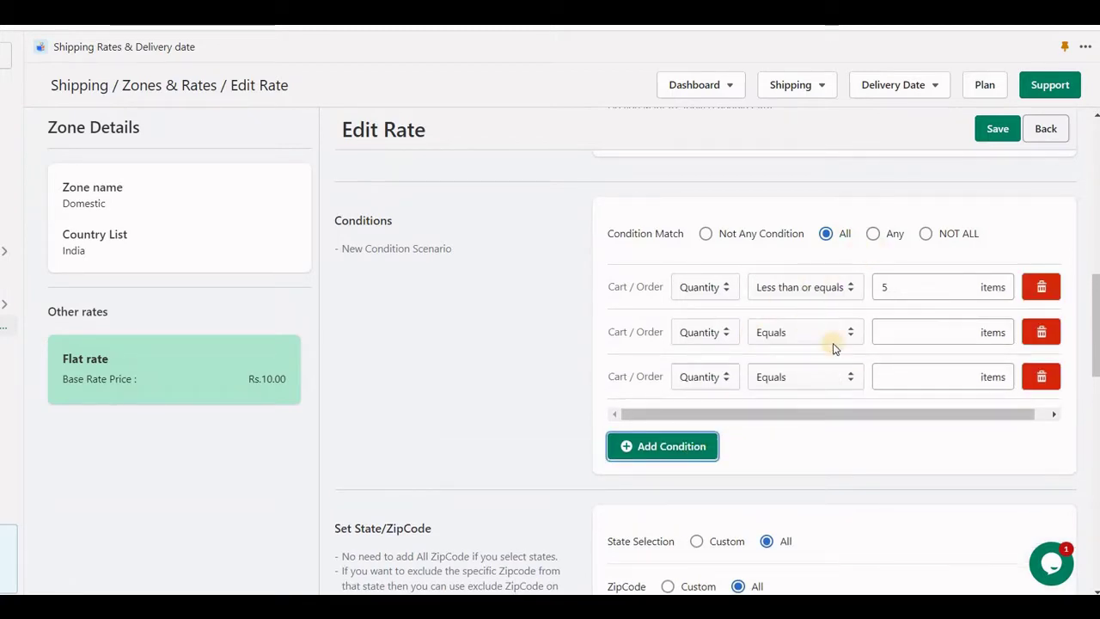
left_click(873, 234)
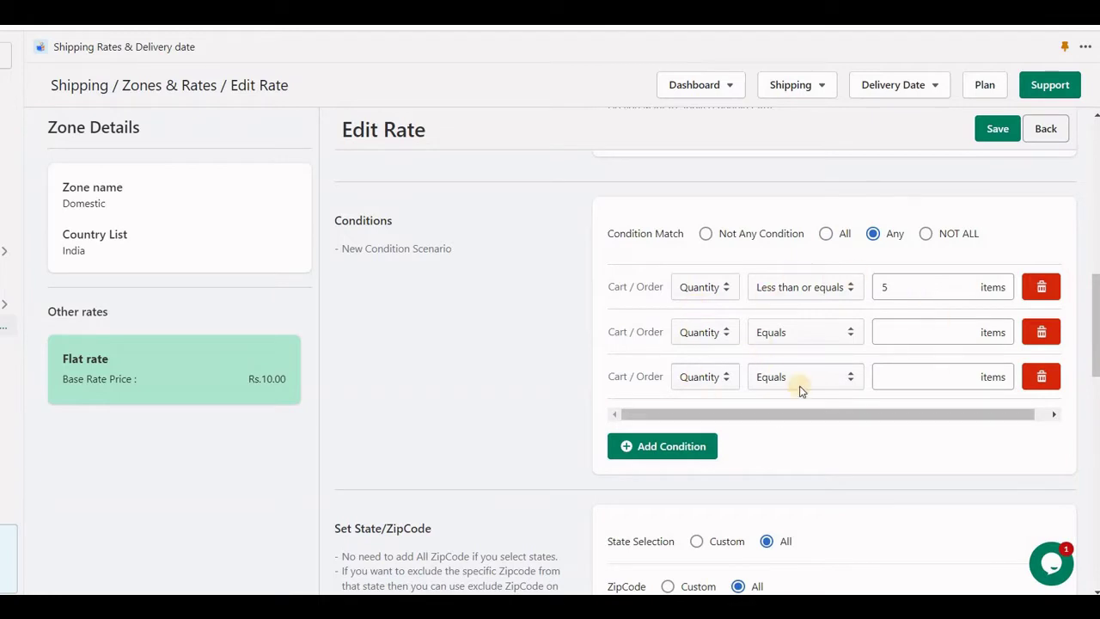
left_click(926, 234)
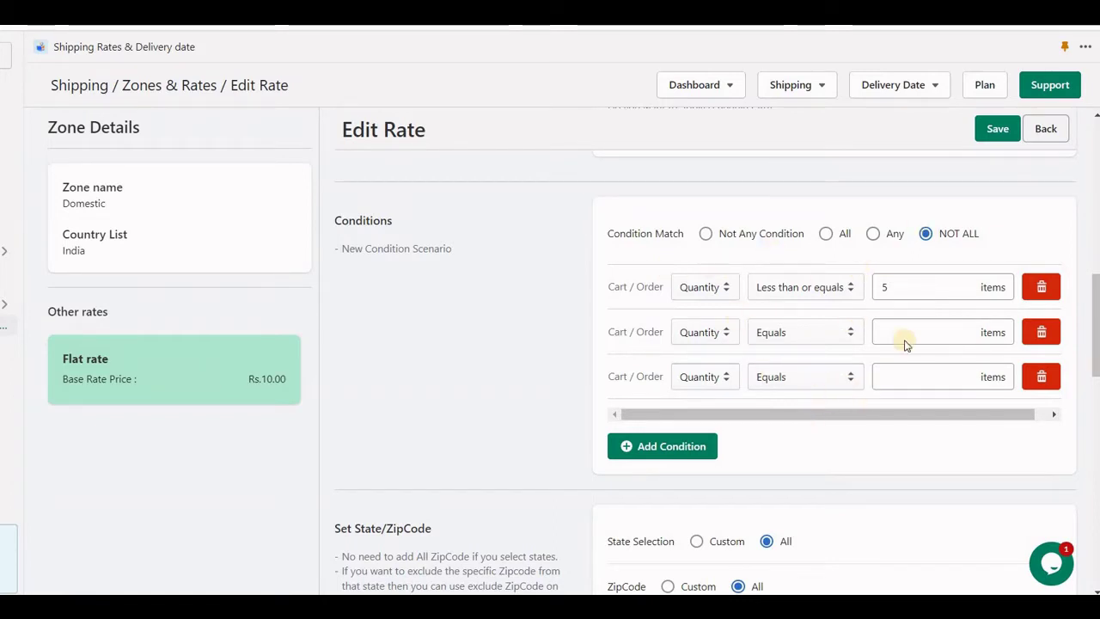
left_click(826, 240)
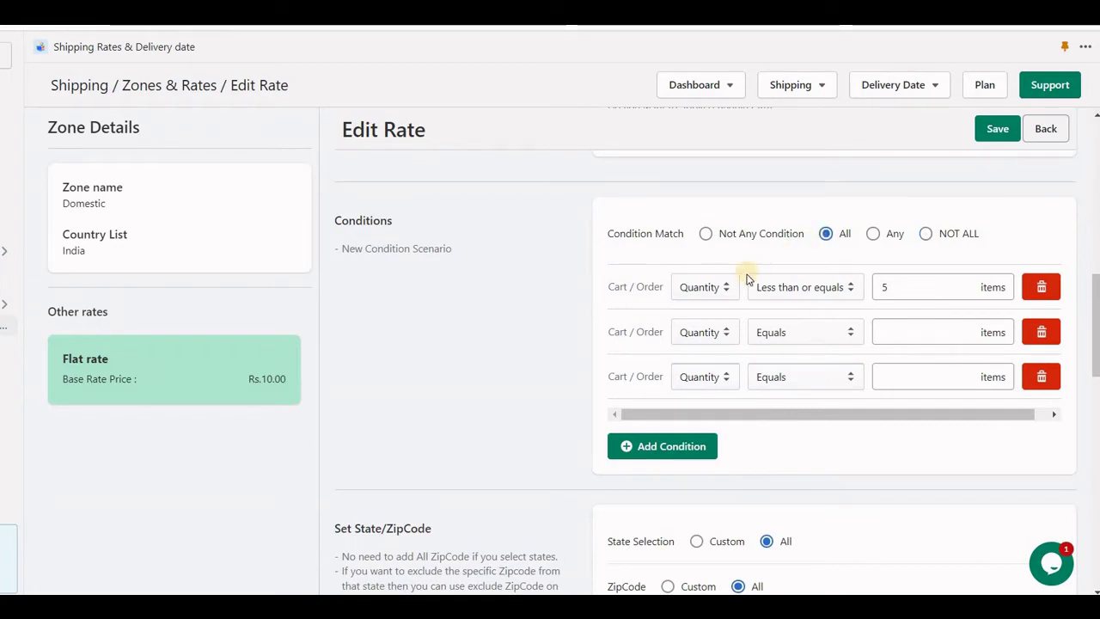
left_click(1040, 332)
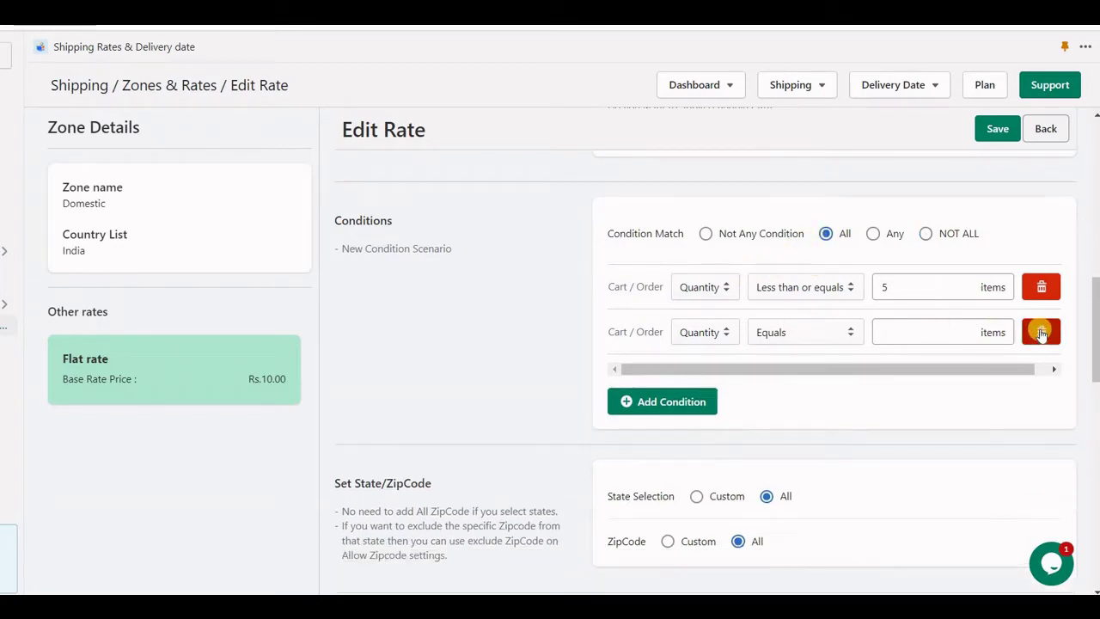
left_click(1040, 332)
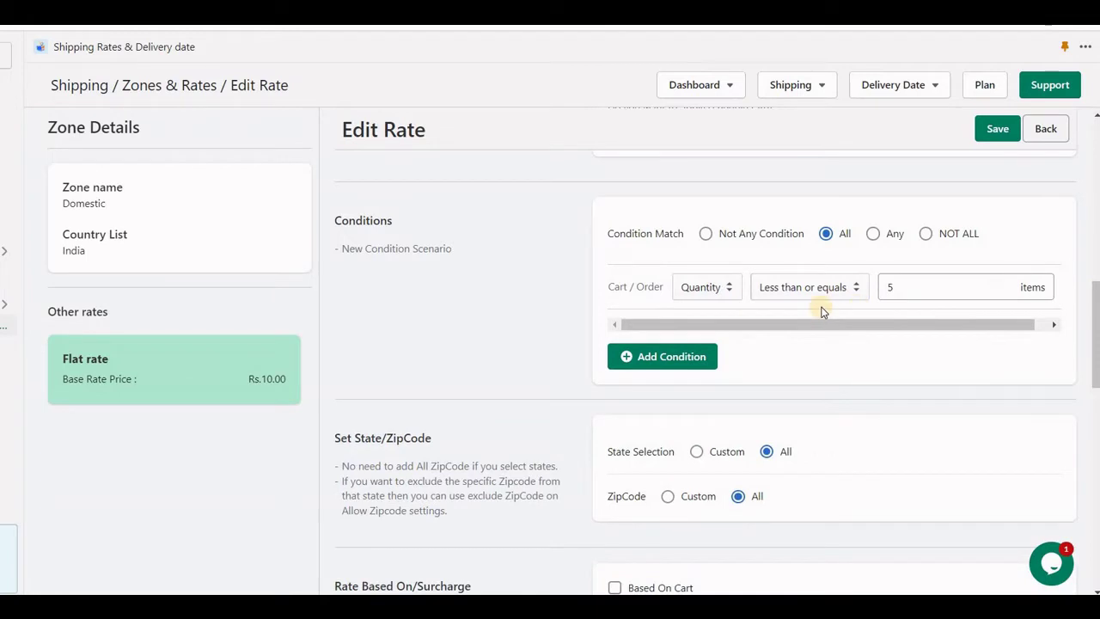
- Keep Quantity as the condition field, then scroll through the full condition field list
left_click(723, 296)
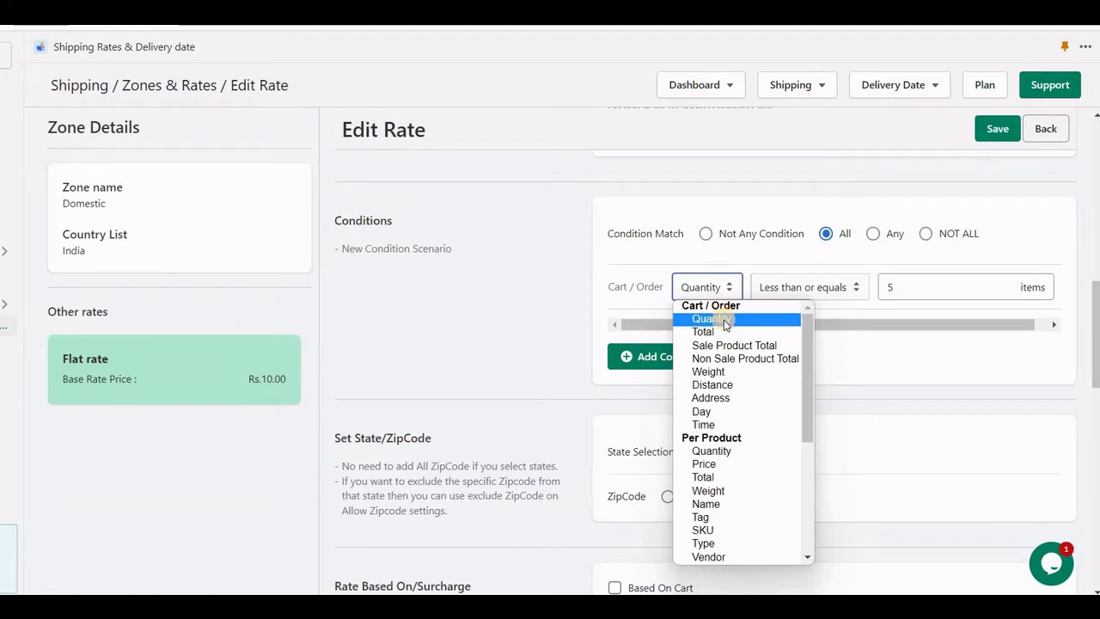
left_click(726, 320)
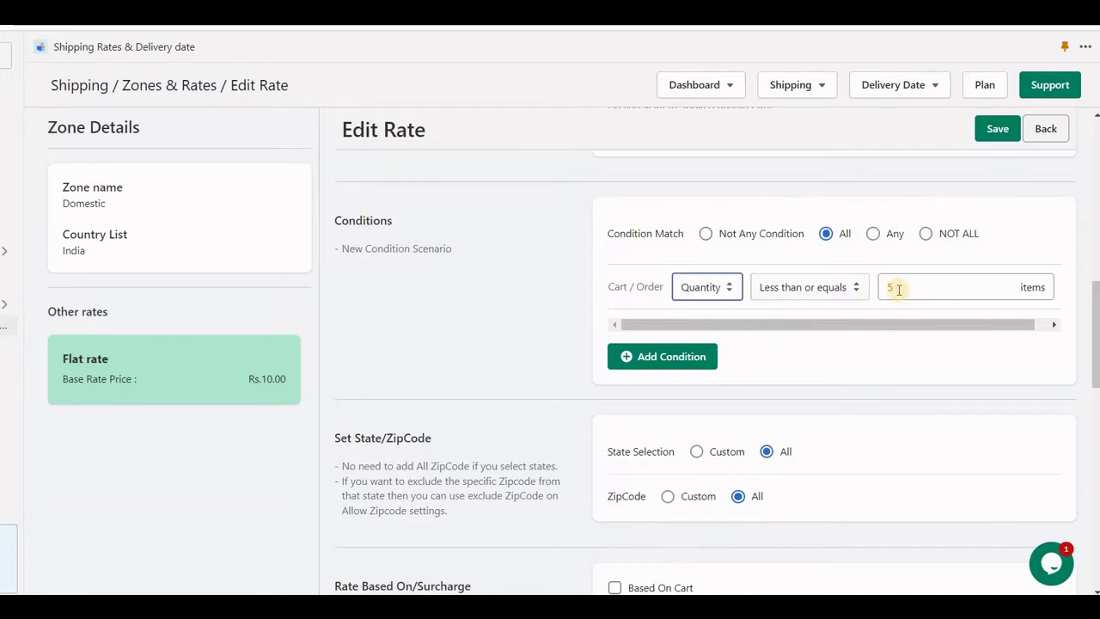
key("Tab")
key("Tab")
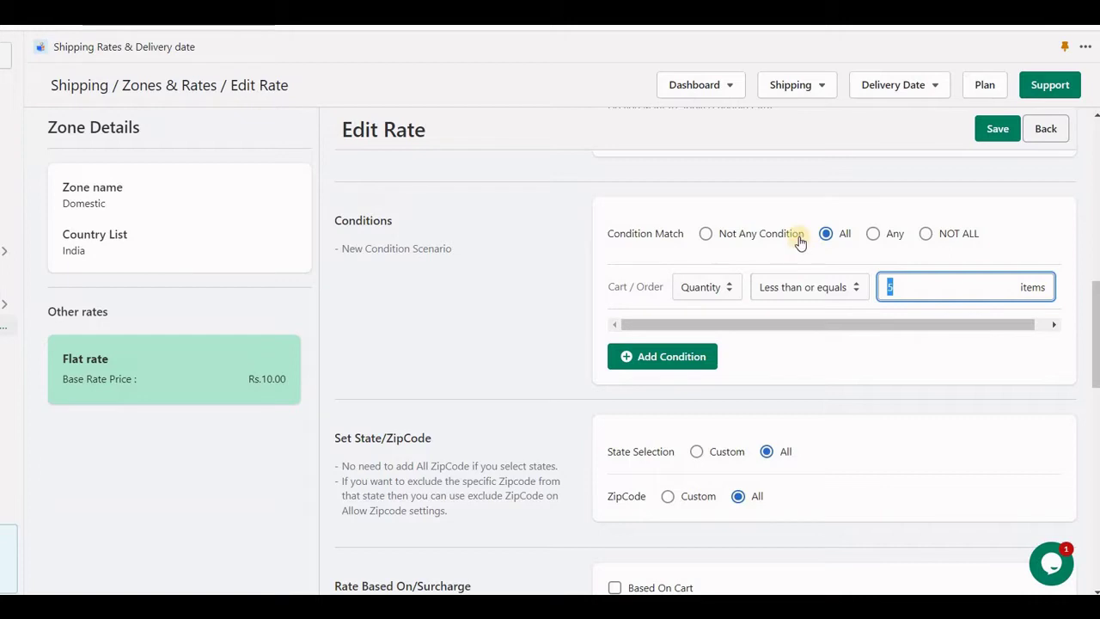
left_click(720, 292)
left_click(718, 290)
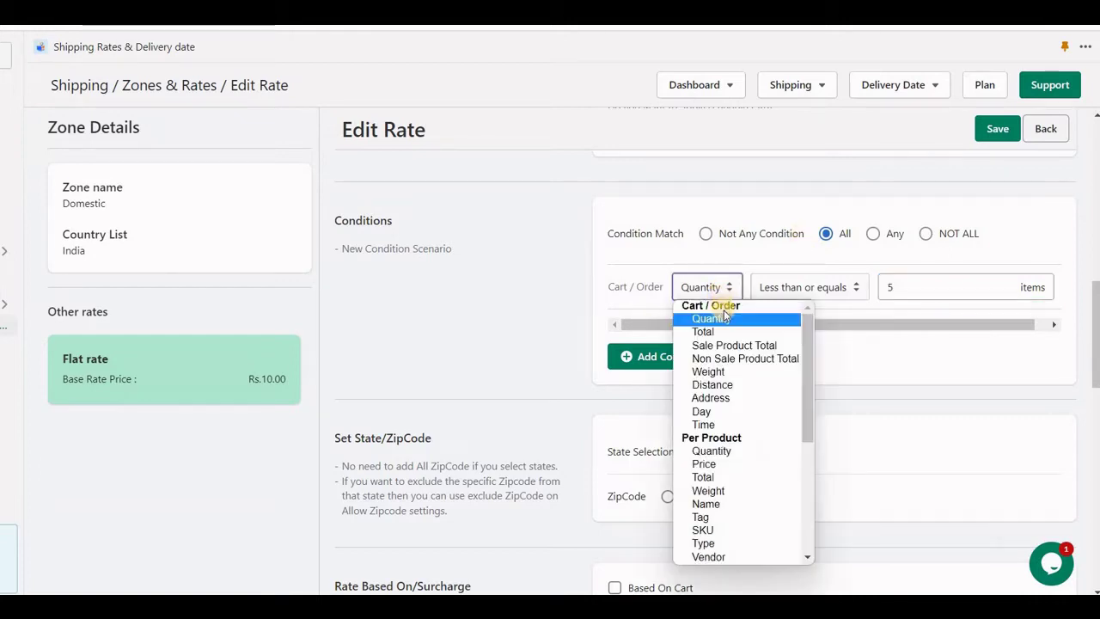
scroll(732, 394, "down", 3)
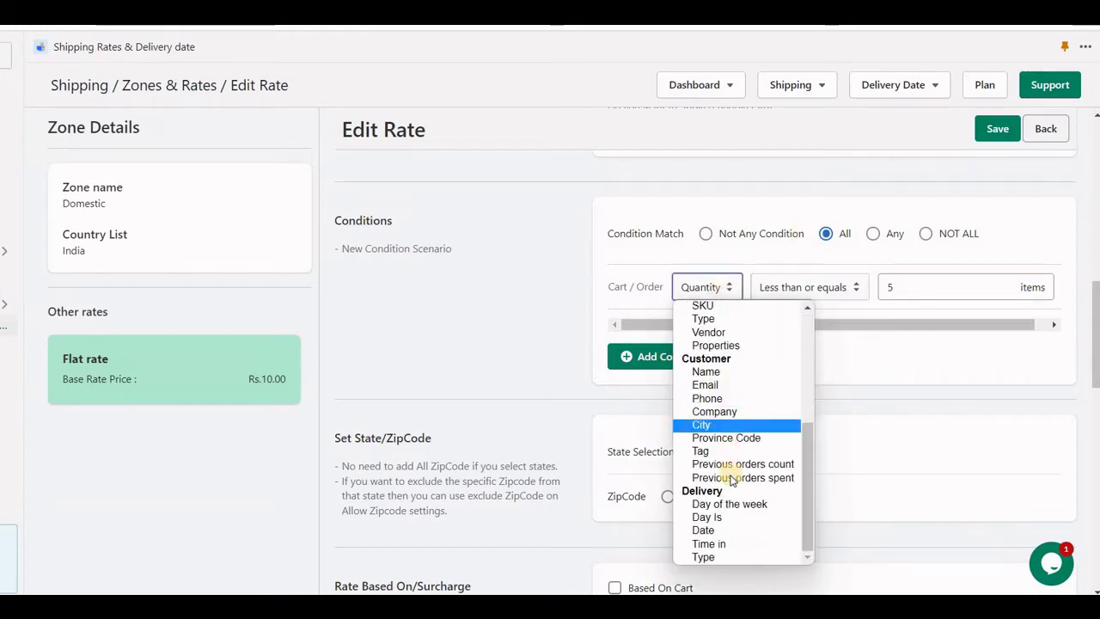
scroll(727, 478, "up", 5)
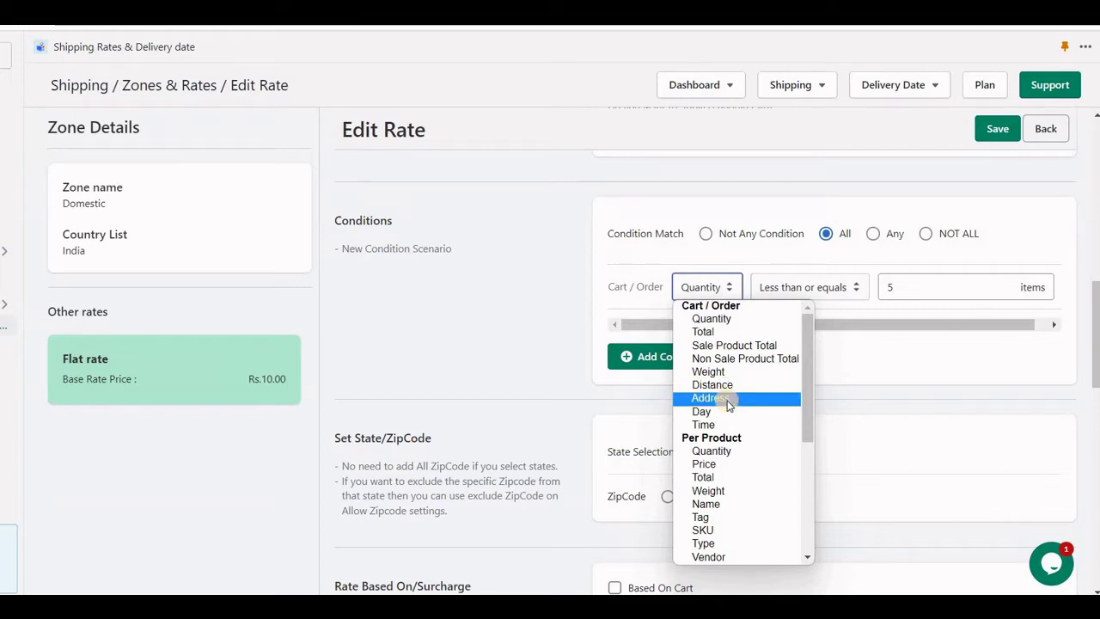
- Make the condition Address Does not contains 'PO Box'
left_click(727, 399)
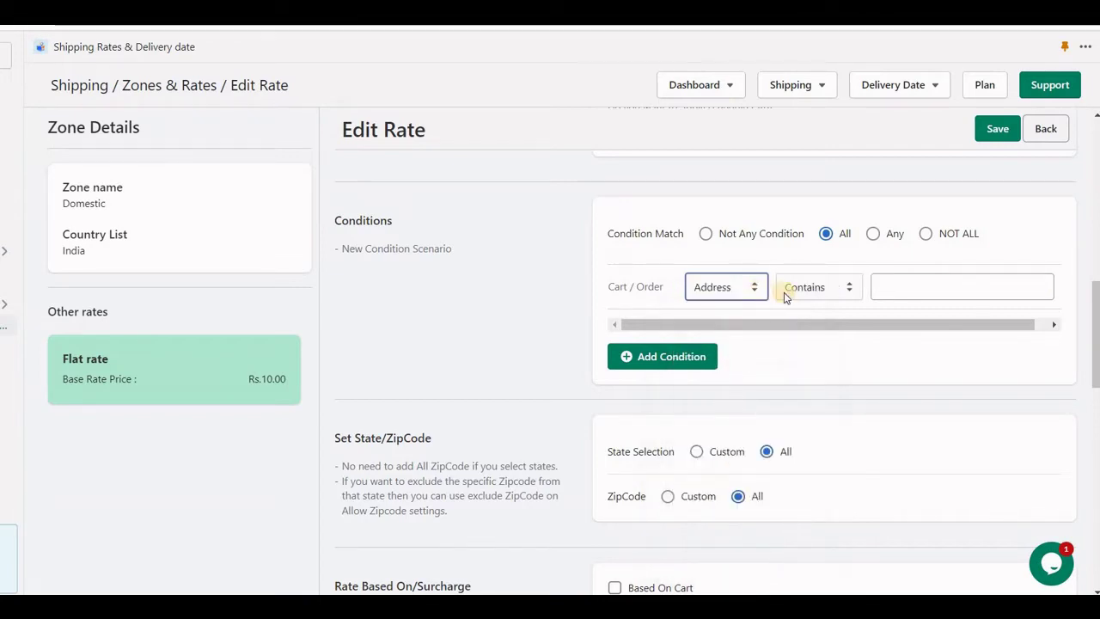
left_click(835, 289)
left_click(834, 318)
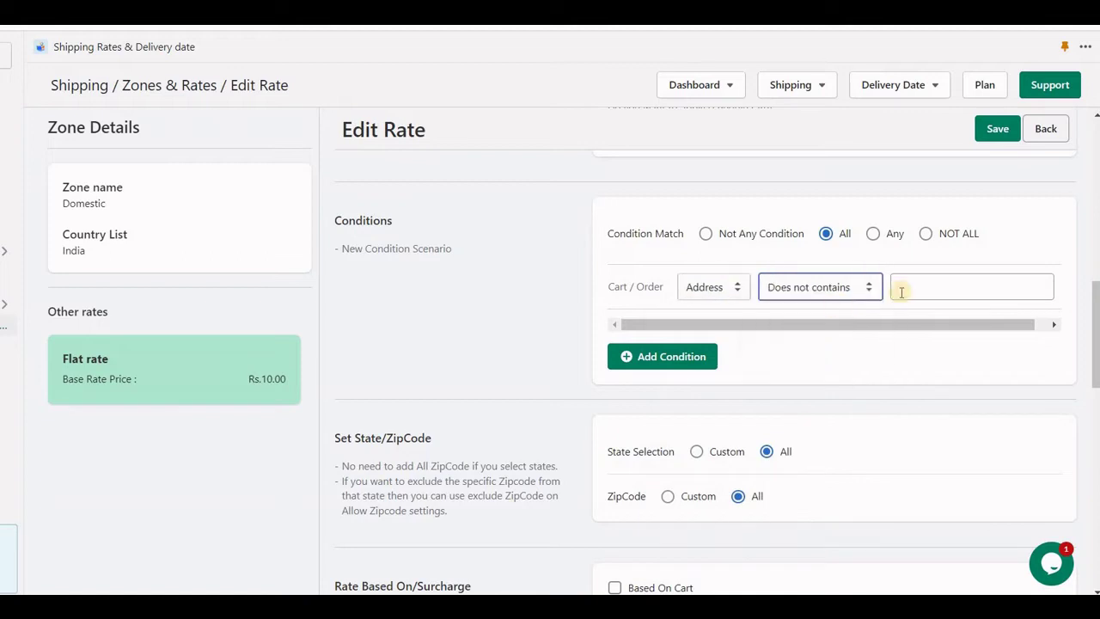
left_click(920, 290)
type("PO Box")
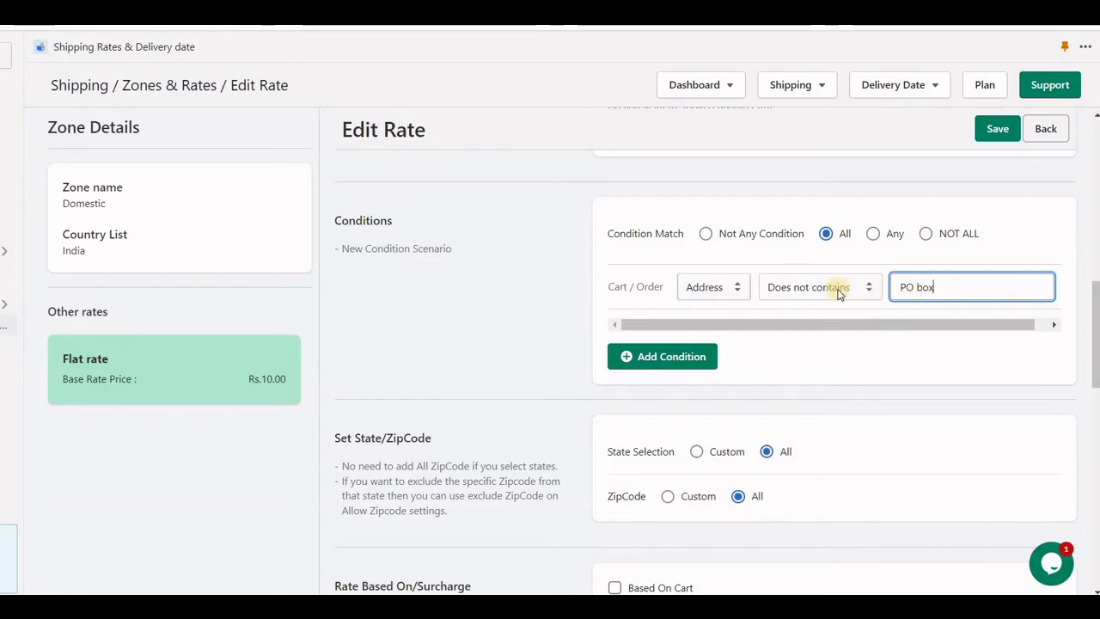
- Change the condition field to Day, then to Time (between 00:00 and 24:00)
left_click(719, 291)
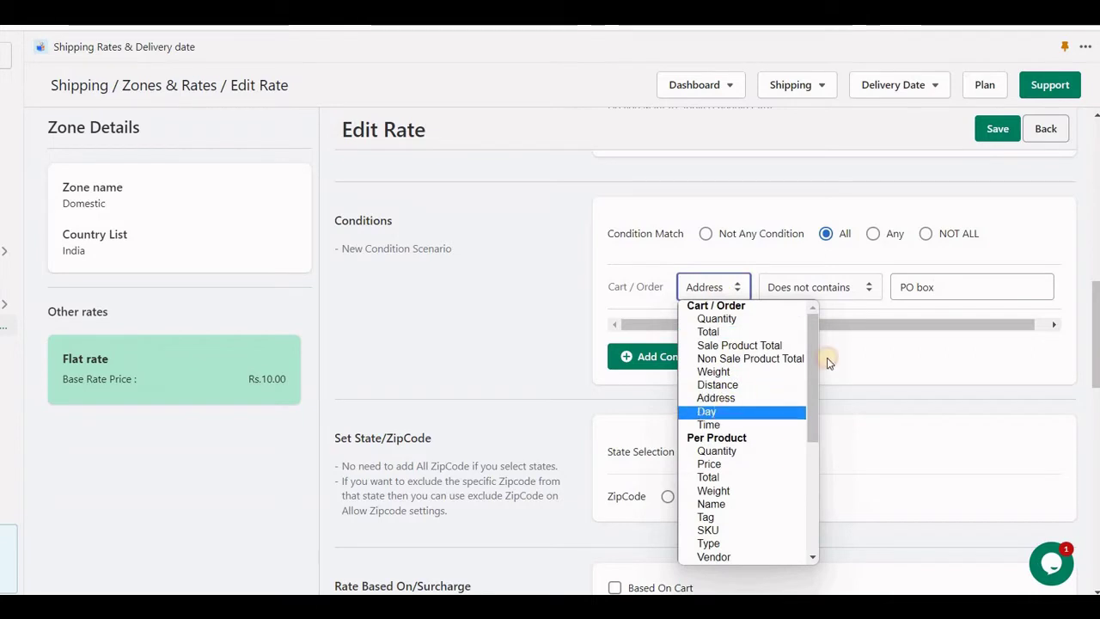
left_click(767, 411)
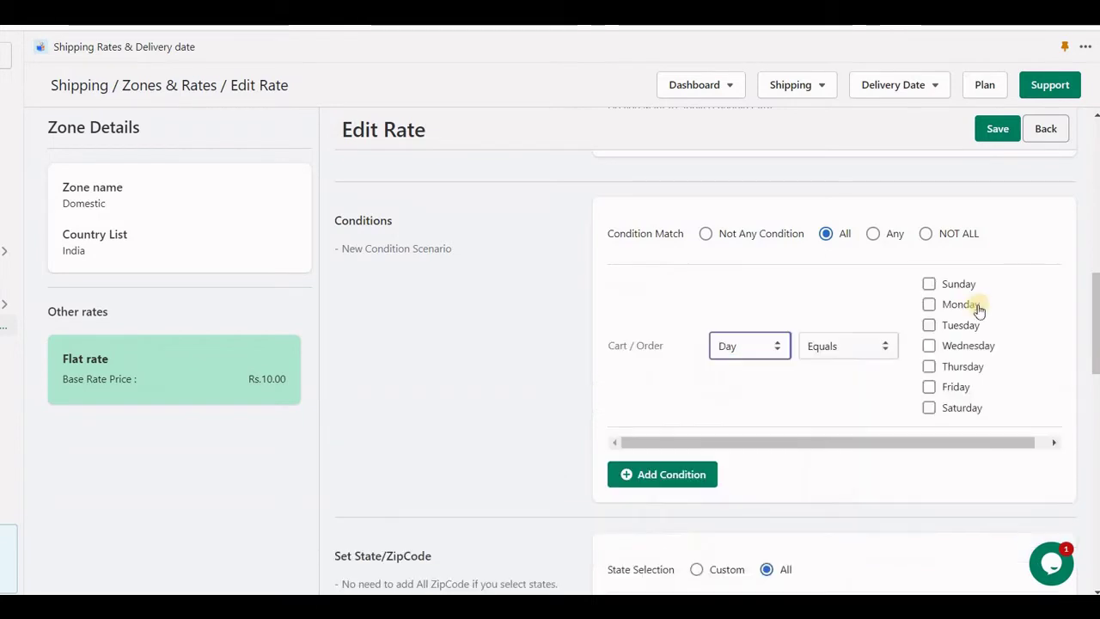
left_click(734, 350)
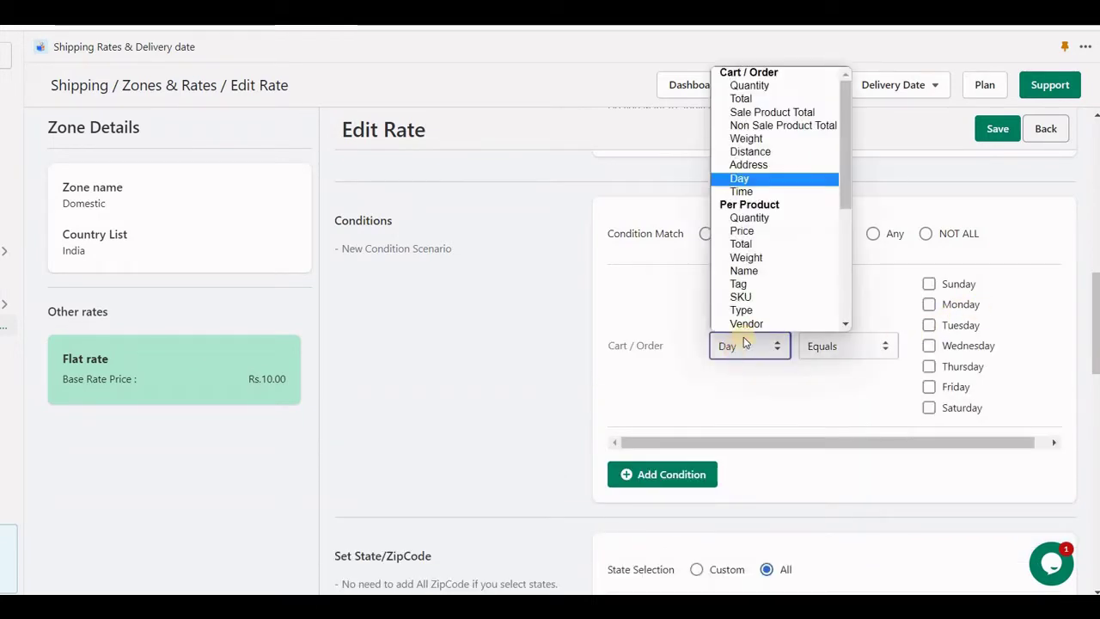
left_click(765, 192)
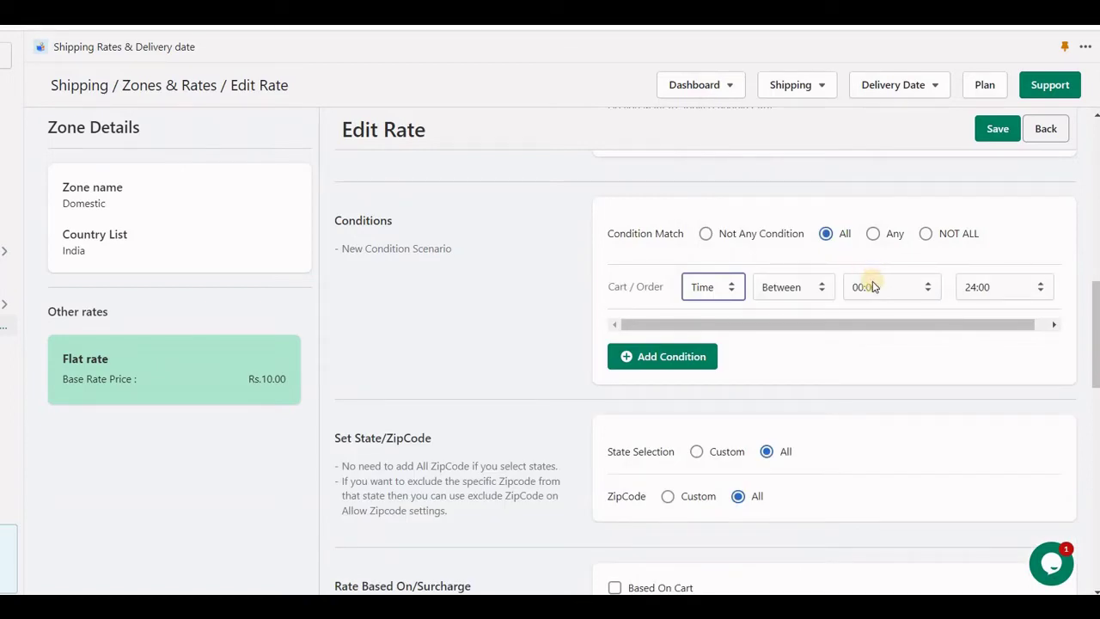
left_click(699, 286)
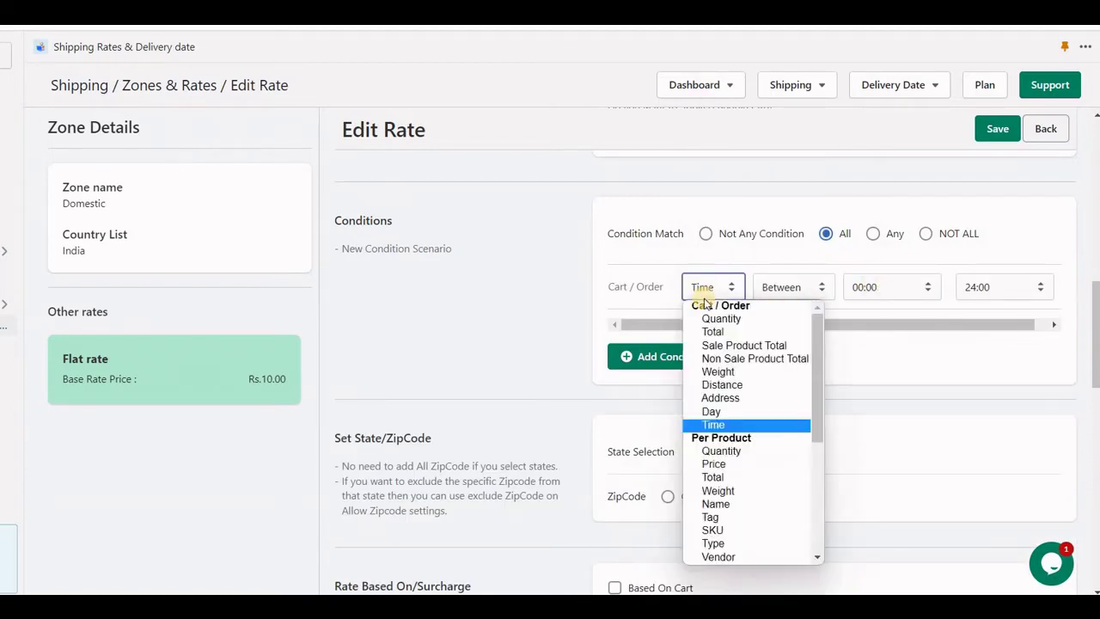
- Make the condition per-product Quantity, applied to all products tagged Frozen
scroll(722, 348, "down", 2)
scroll(729, 387, "up", 2)
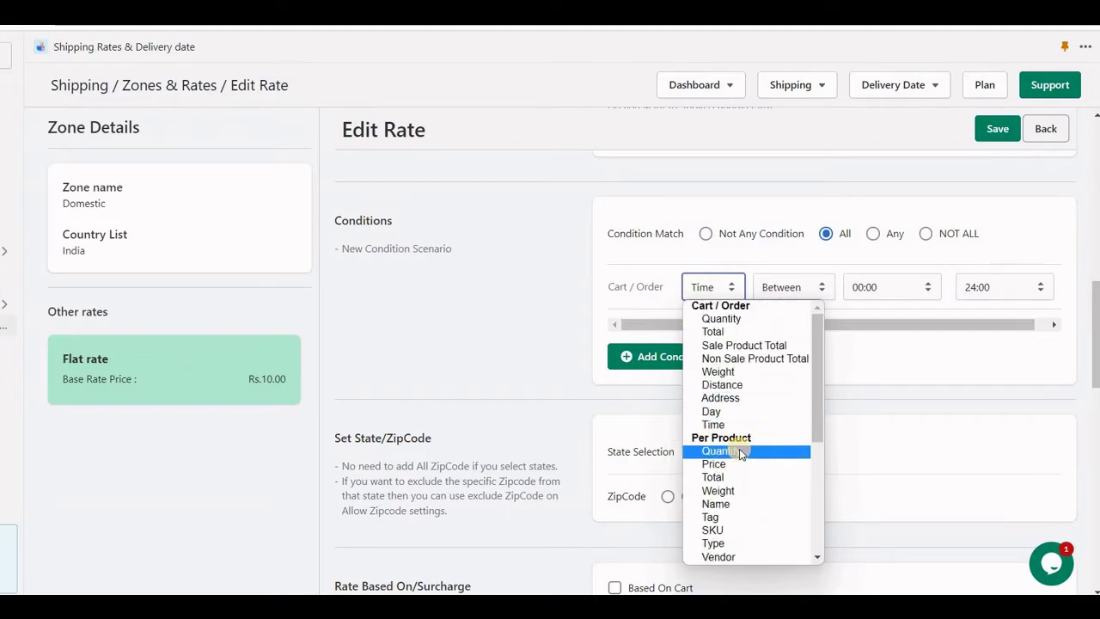
left_click(741, 453)
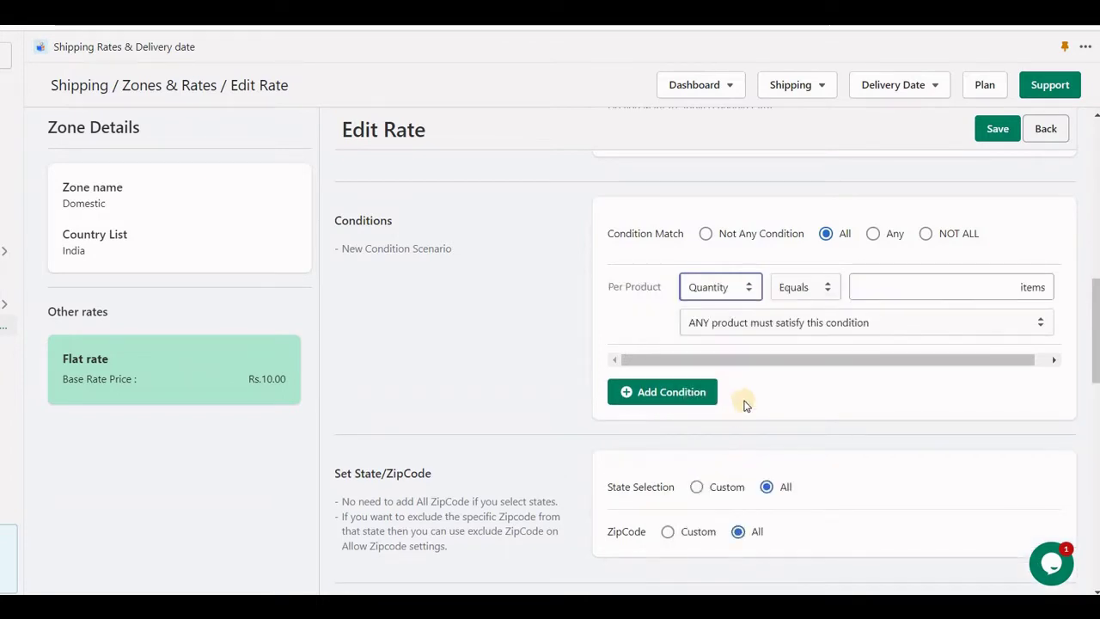
left_click(778, 326)
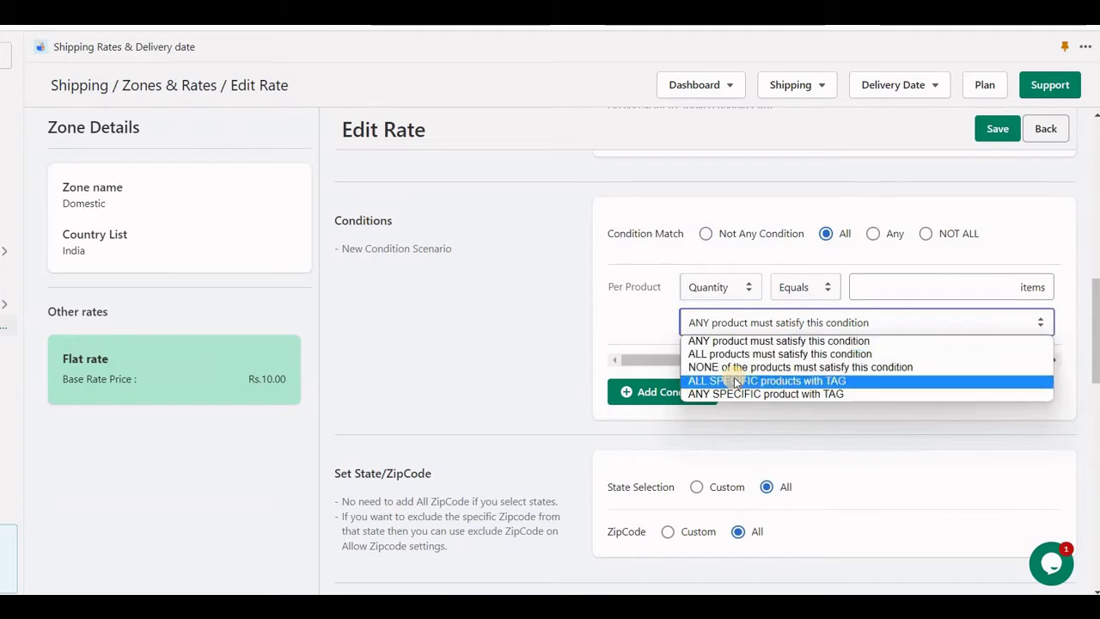
left_click(782, 381)
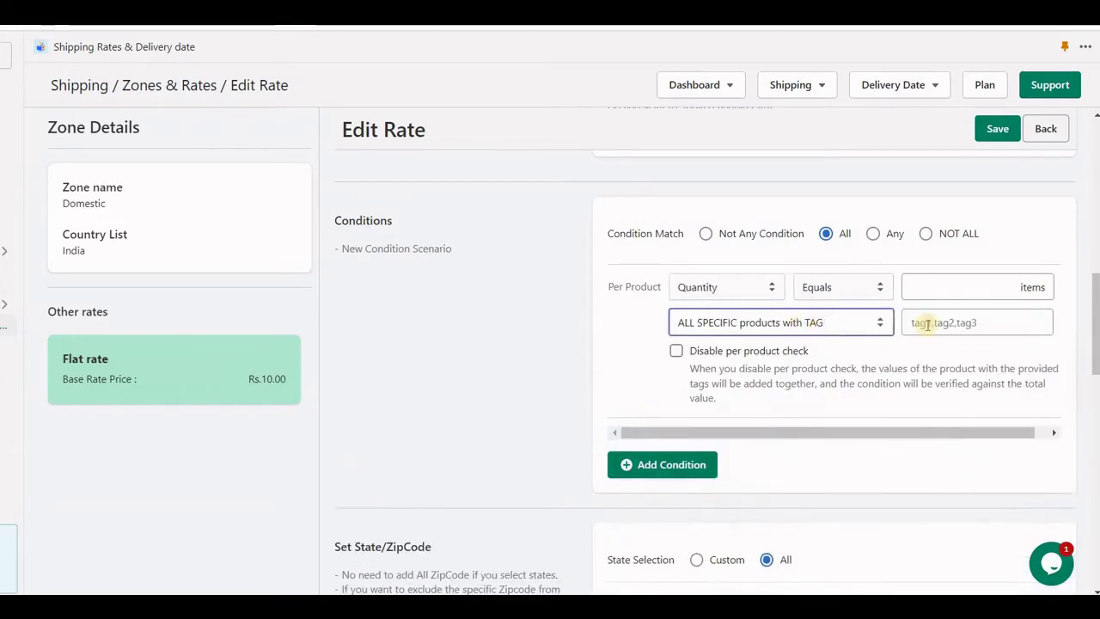
left_click(927, 324)
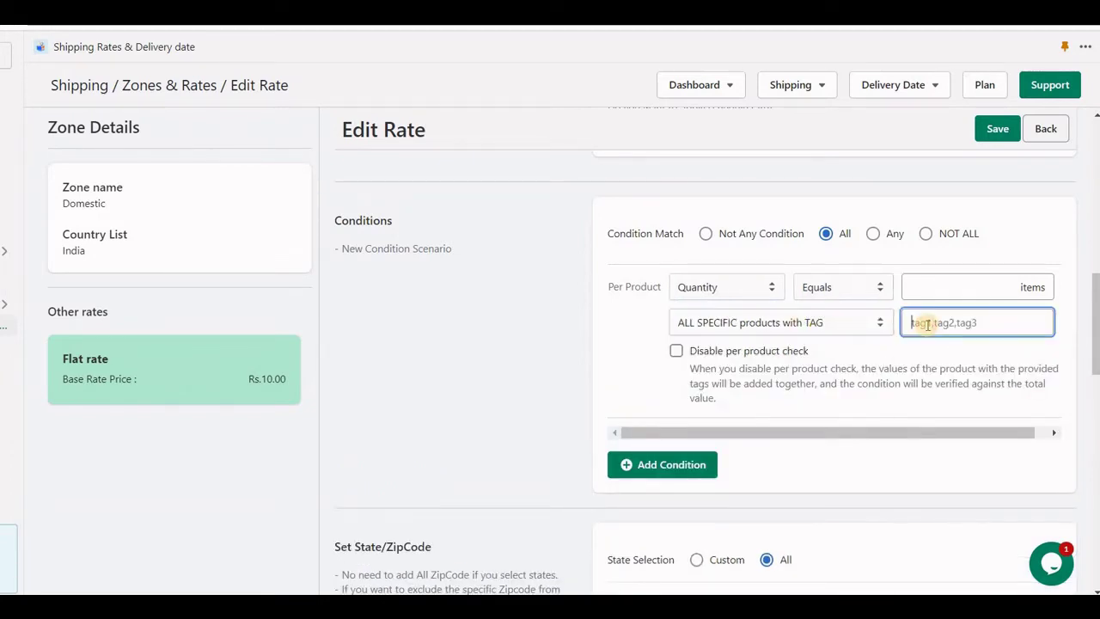
type("F")
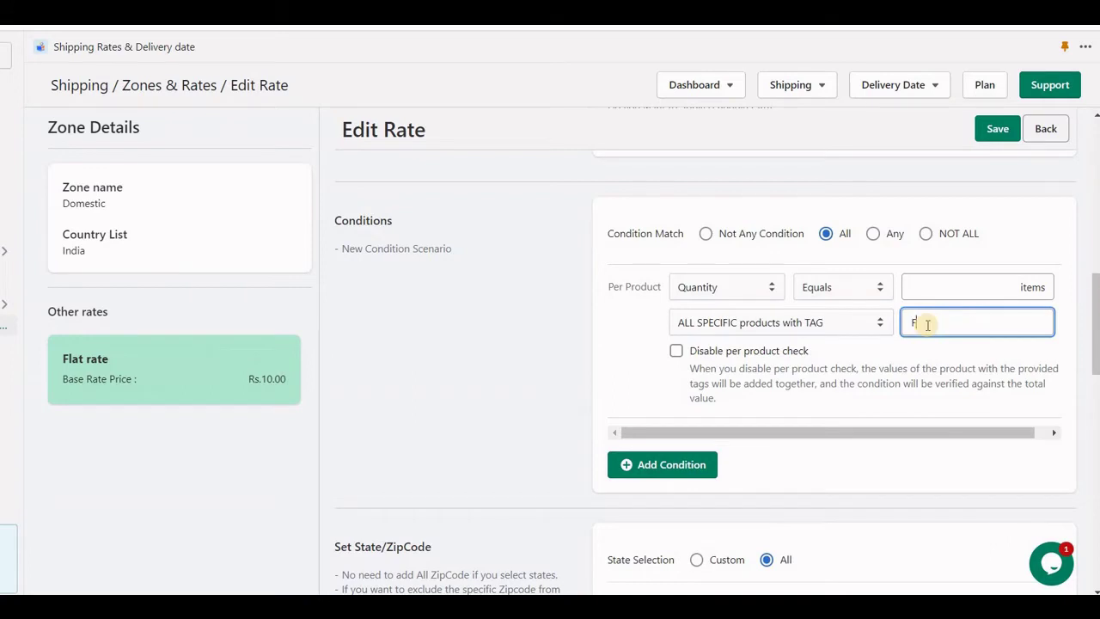
type("rozen")
- Set the quantity comparison to Greater than or equals 5 items
left_click(941, 287)
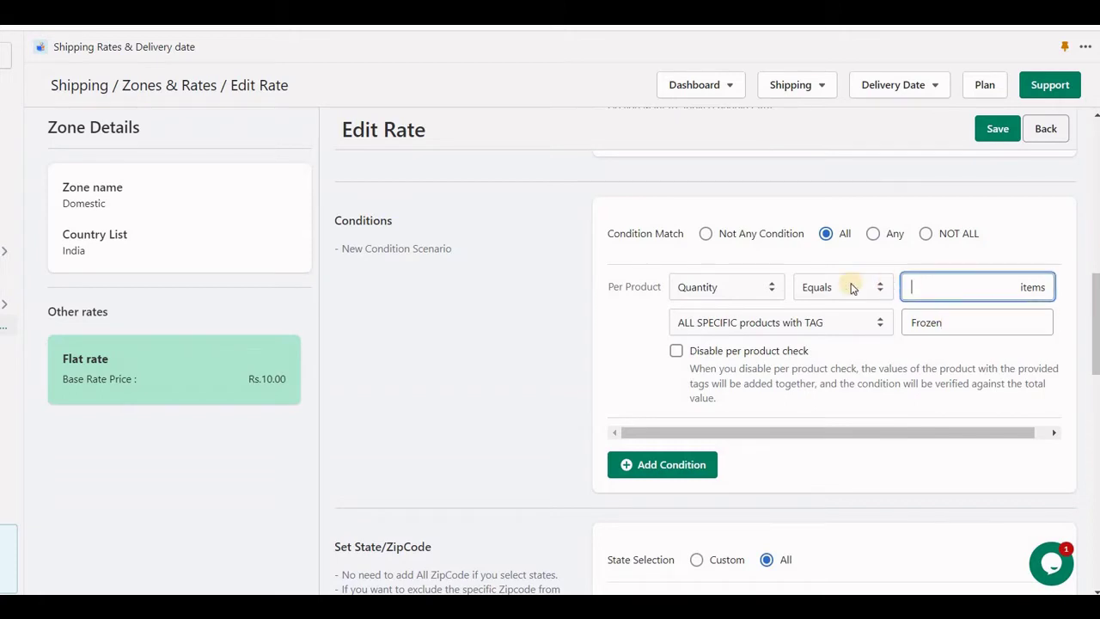
left_click(827, 287)
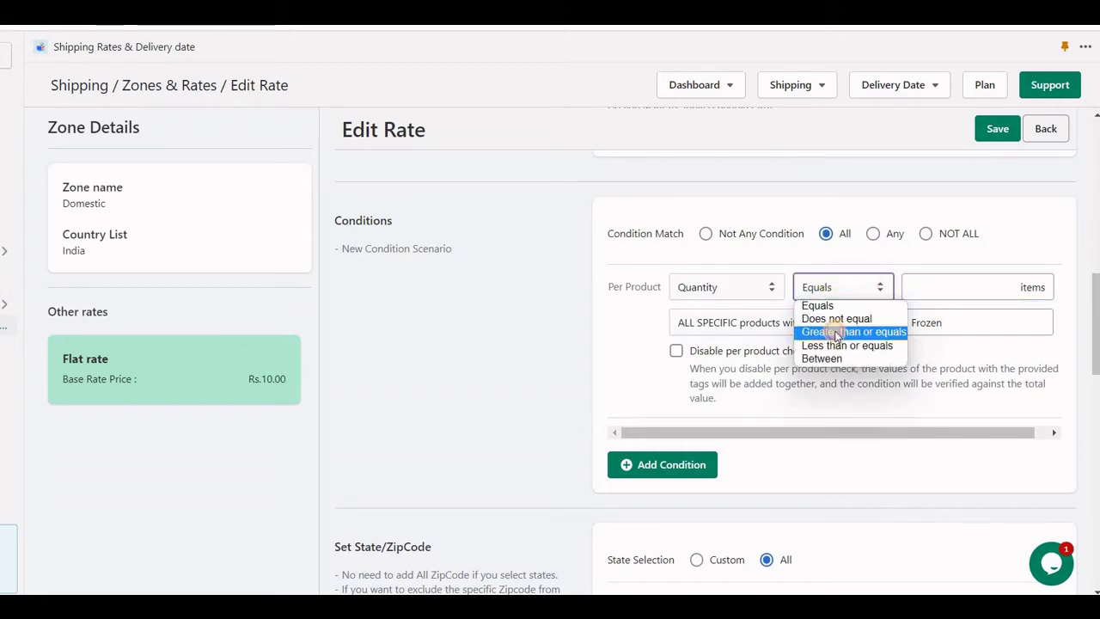
left_click(836, 333)
left_click(949, 286)
type("5")
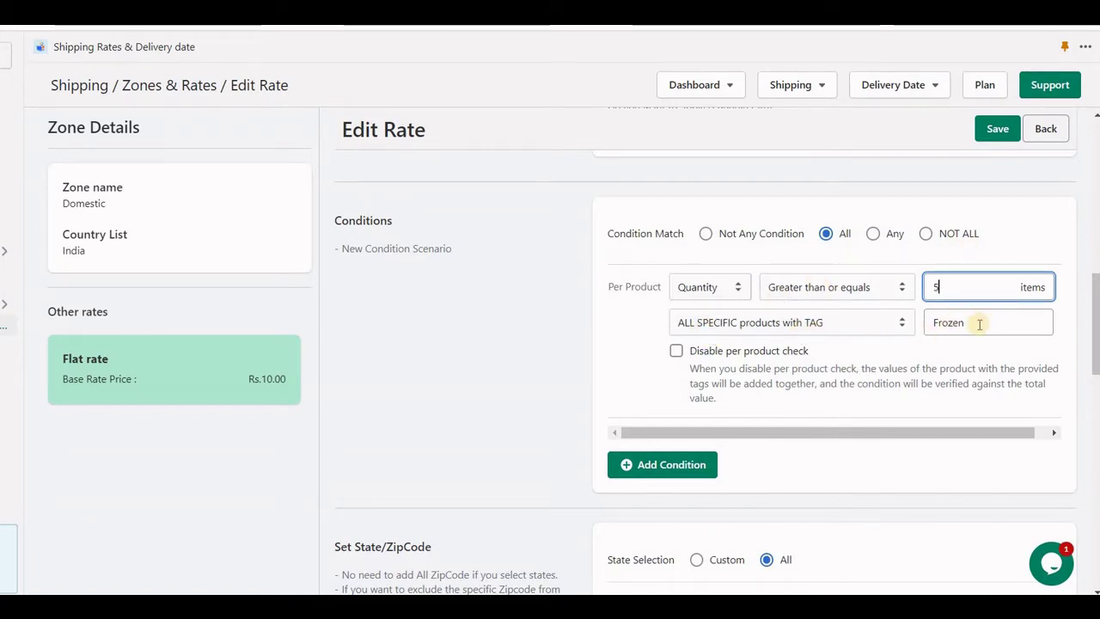
key("Tab")
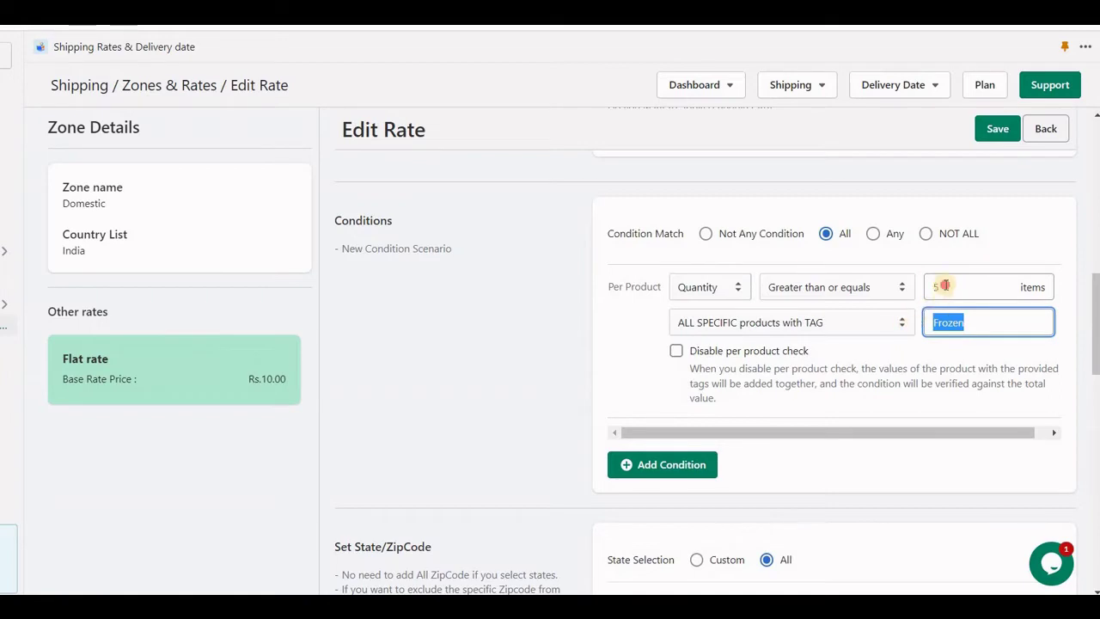
key("shift+Tab")
left_click(729, 286)
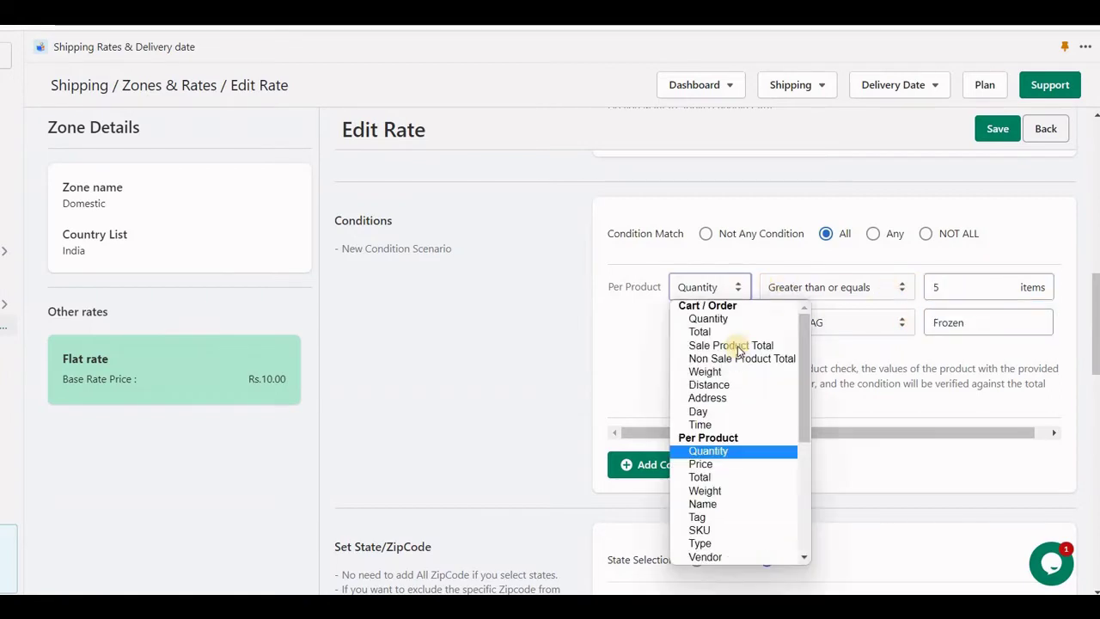
scroll(736, 369, "down", 3)
scroll(730, 430, "up", 3)
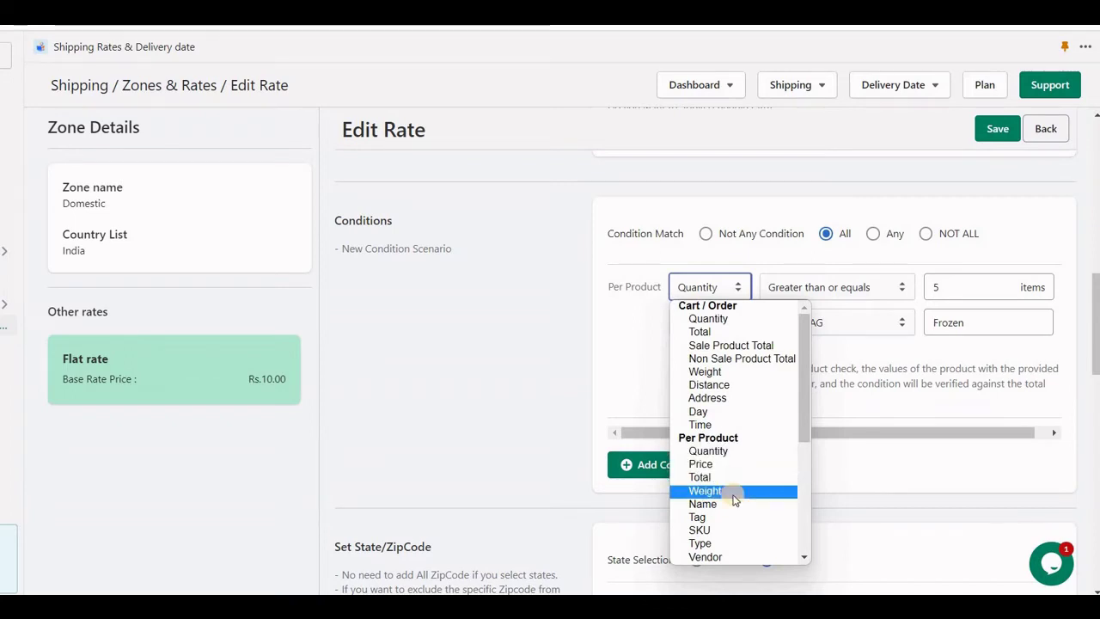
scroll(729, 435, "down", 2)
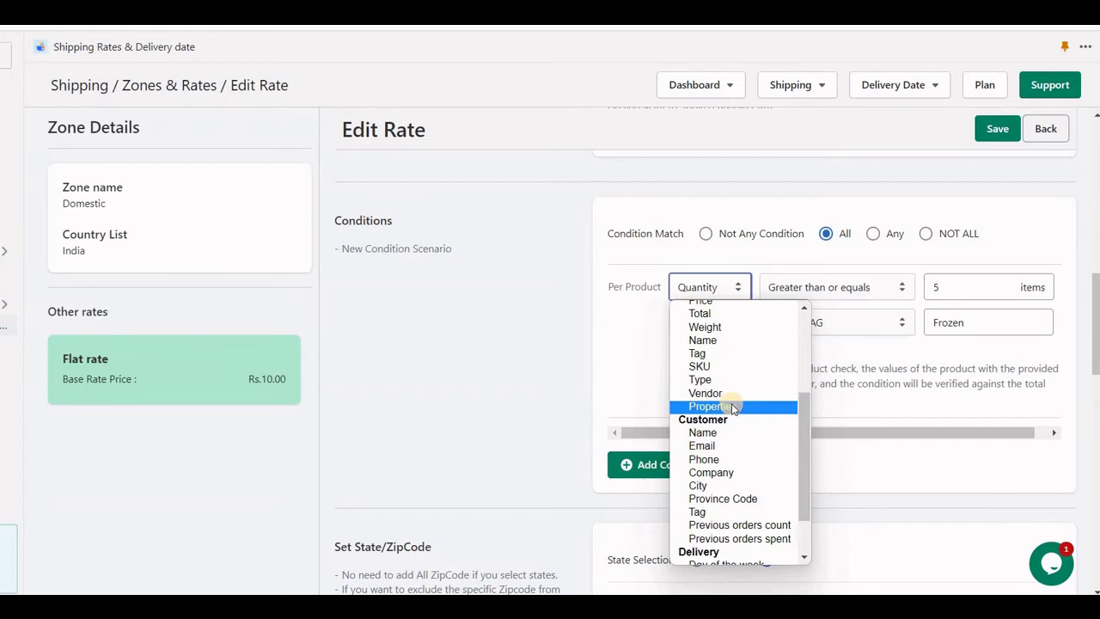
scroll(730, 411, "up", 3)
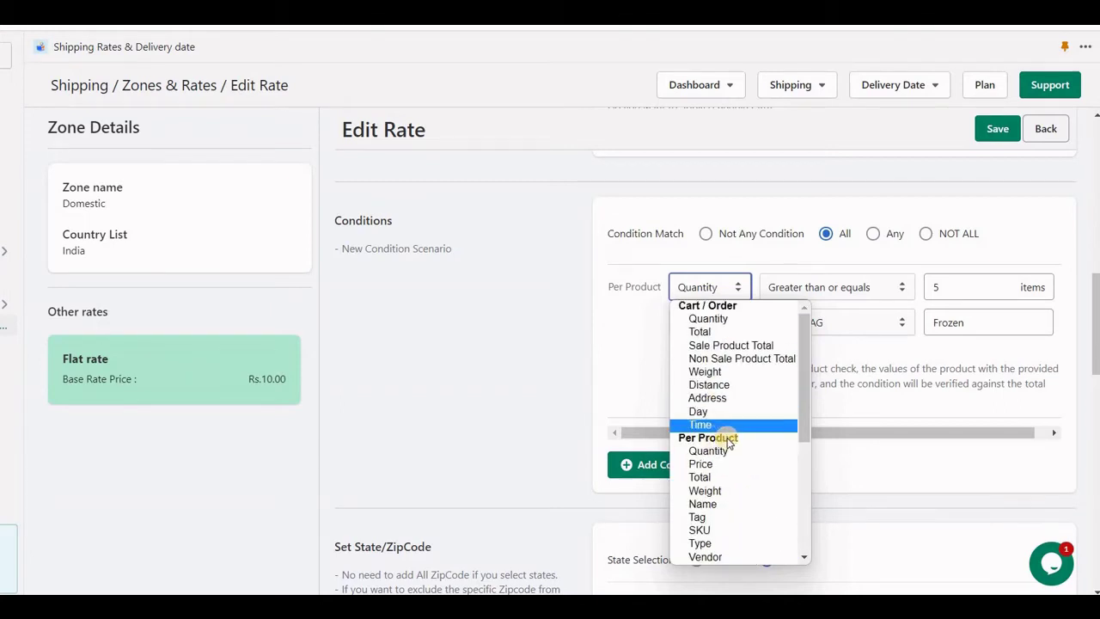
scroll(739, 437, "down", 5)
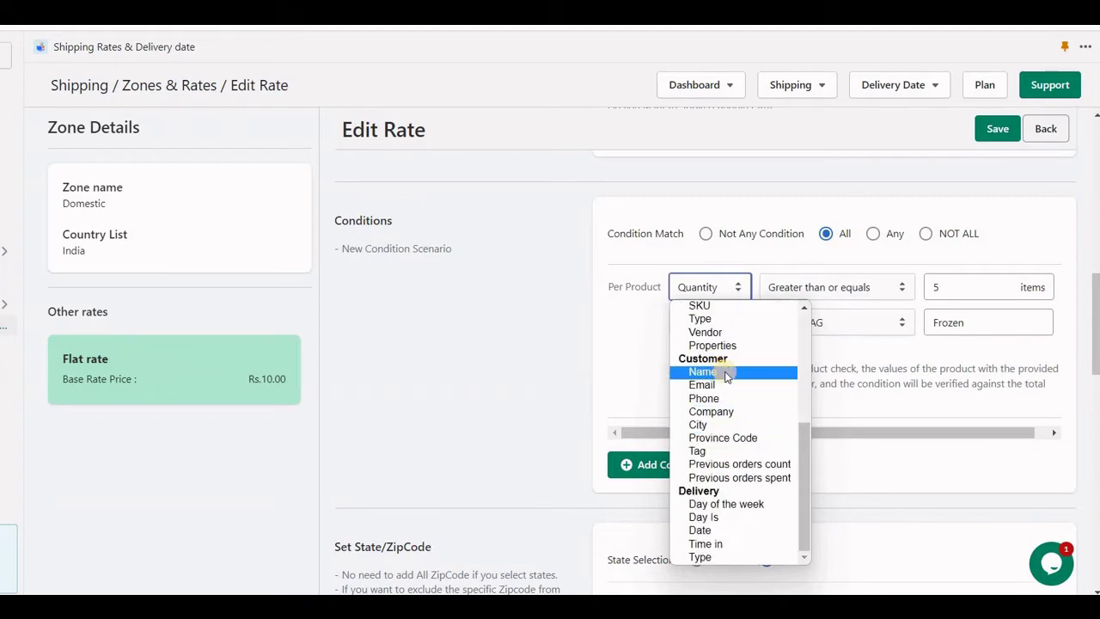
- Try Customer Name as the condition field, then switch it to Email
left_click(720, 371)
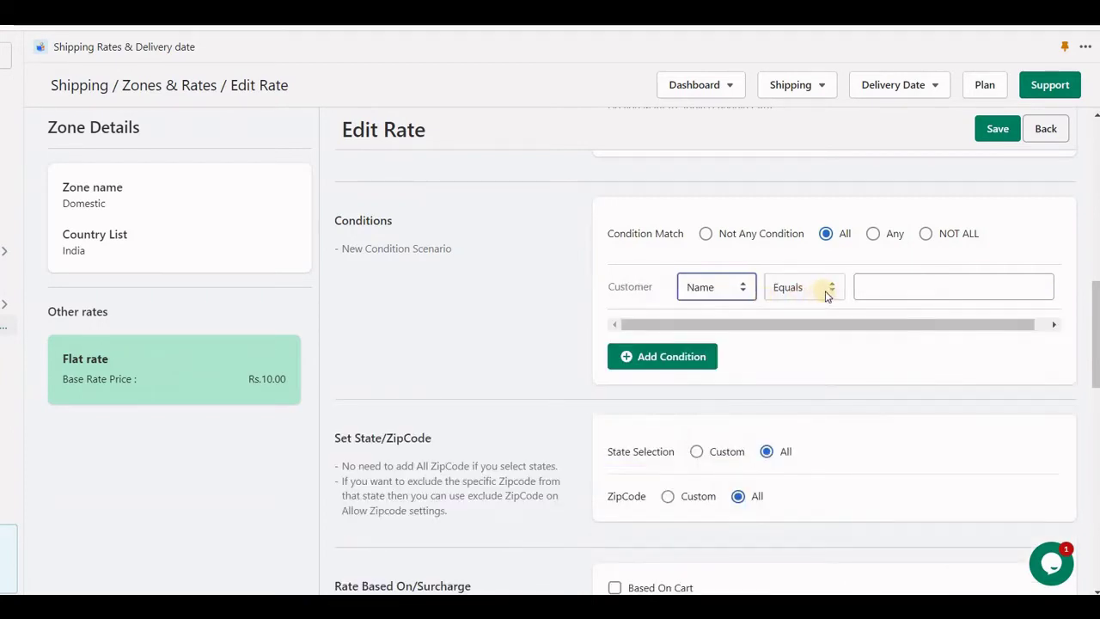
left_click(731, 293)
scroll(737, 378, "down", 3)
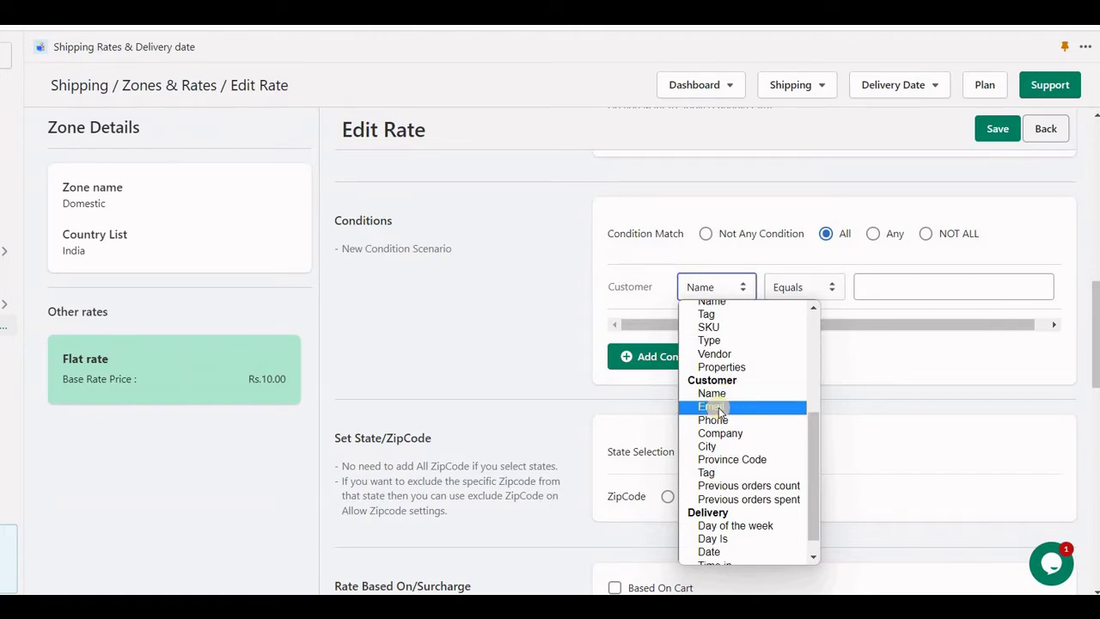
left_click(718, 408)
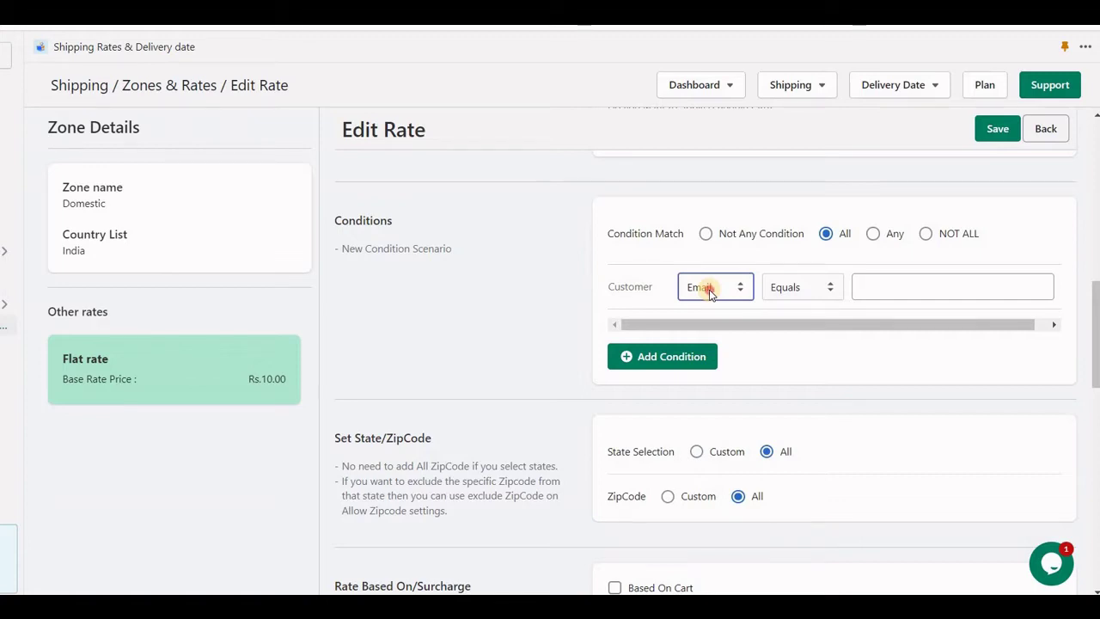
left_click(709, 293)
scroll(722, 378, "down", 3)
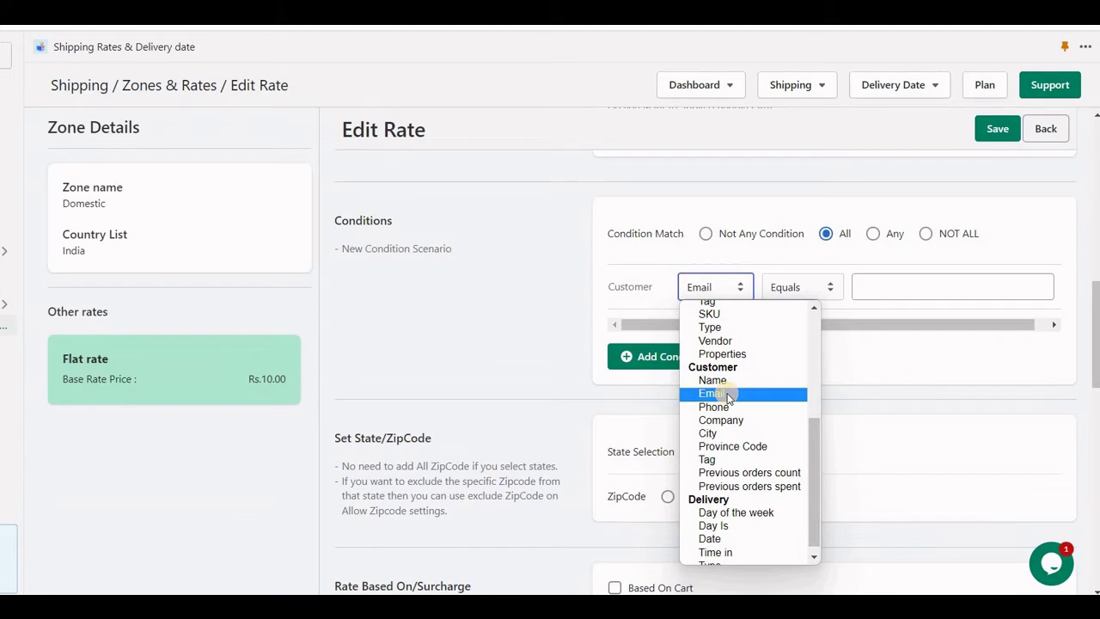
left_click(708, 294)
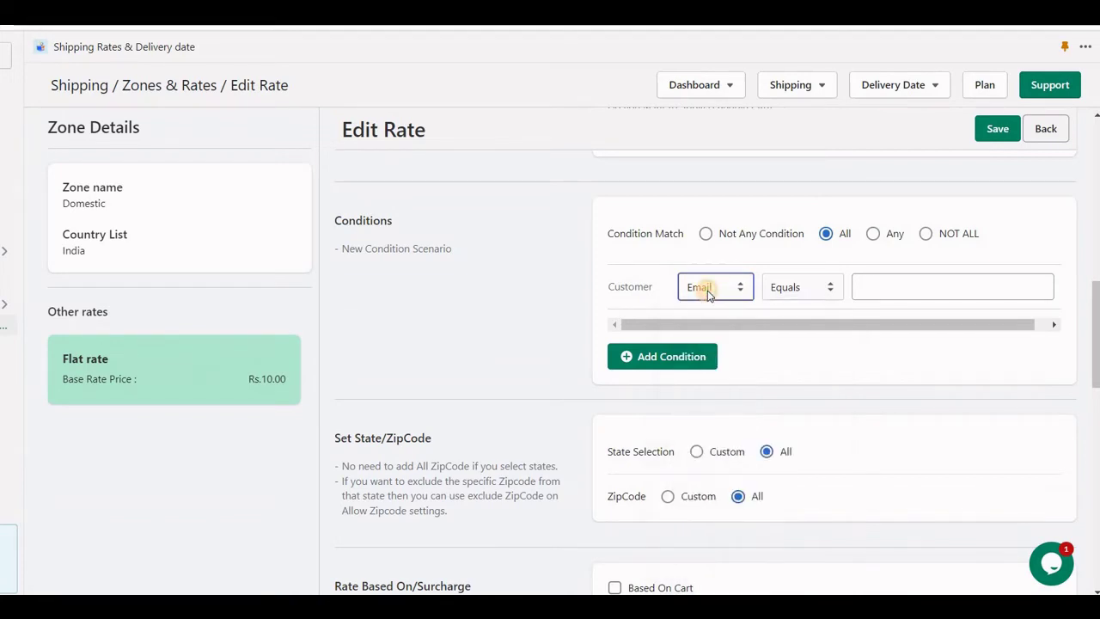
- Change the condition field to Customer Tag and reveal the delivery date options
left_click(708, 294)
scroll(735, 395, "down", 3)
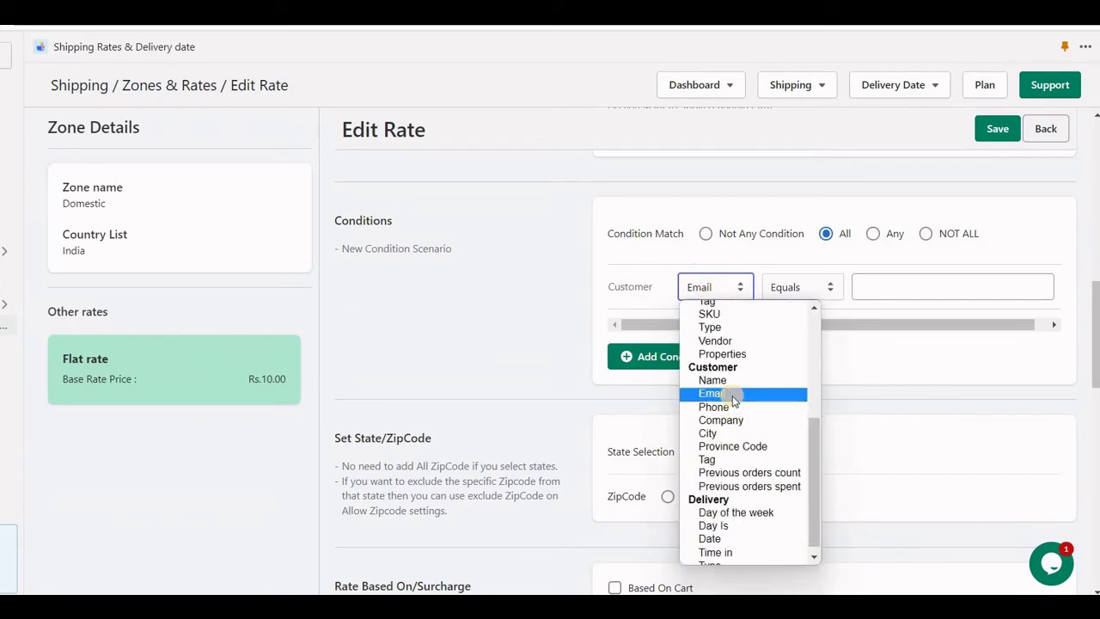
left_click(729, 460)
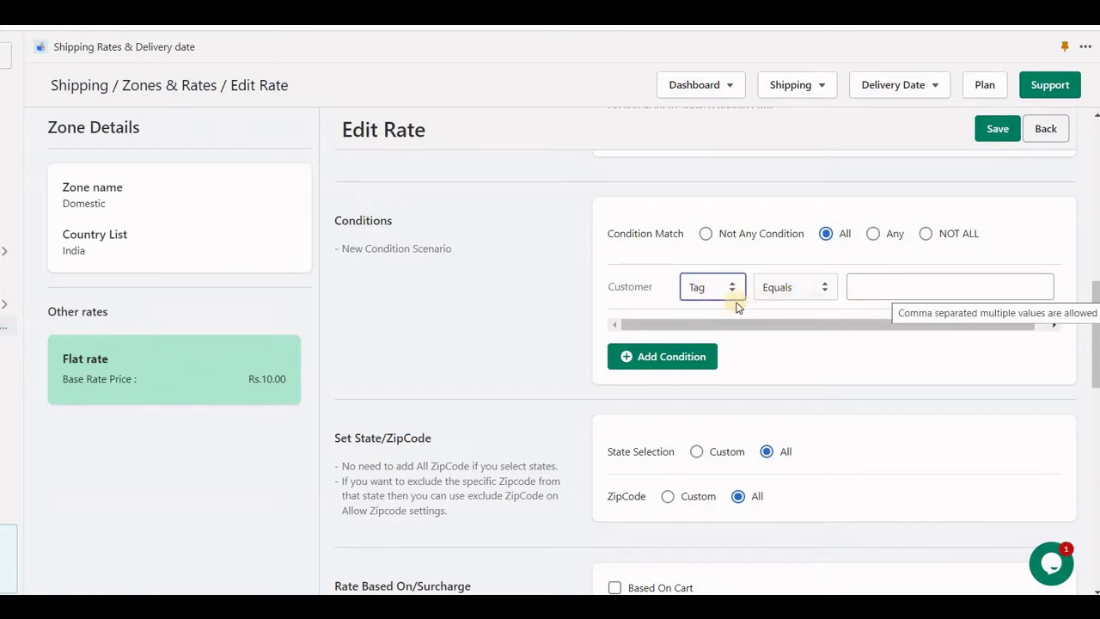
left_click(712, 290)
scroll(736, 345, "down", 3)
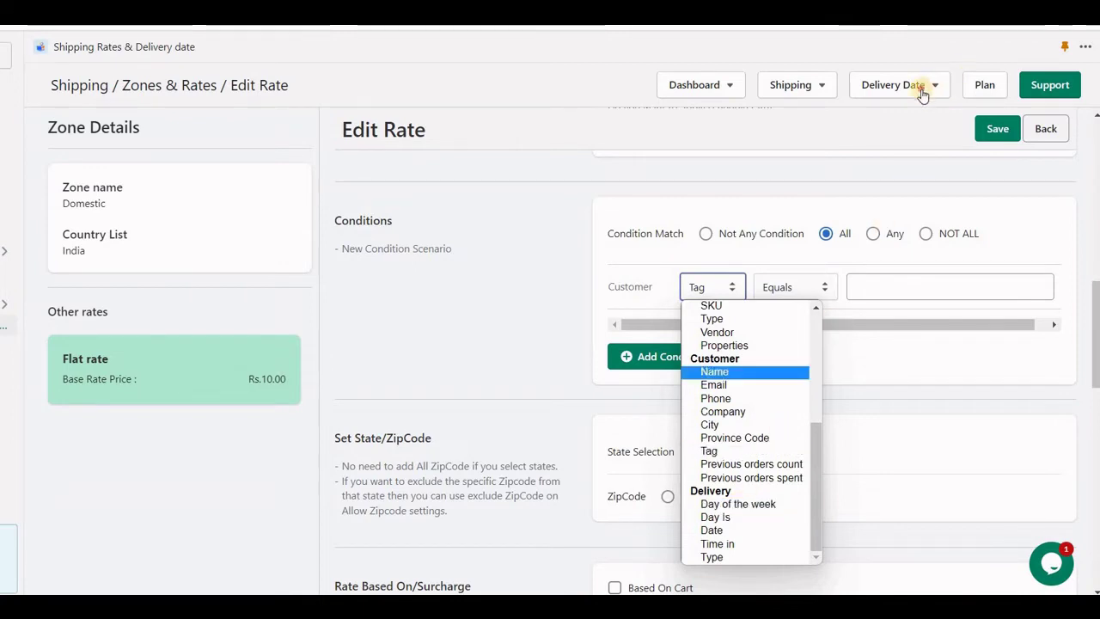
left_click(924, 133)
- Switch the condition to Day of the week and tick Sunday and Saturday
left_click(711, 287)
scroll(744, 482, "down", 3)
left_click(732, 501)
left_click(978, 286)
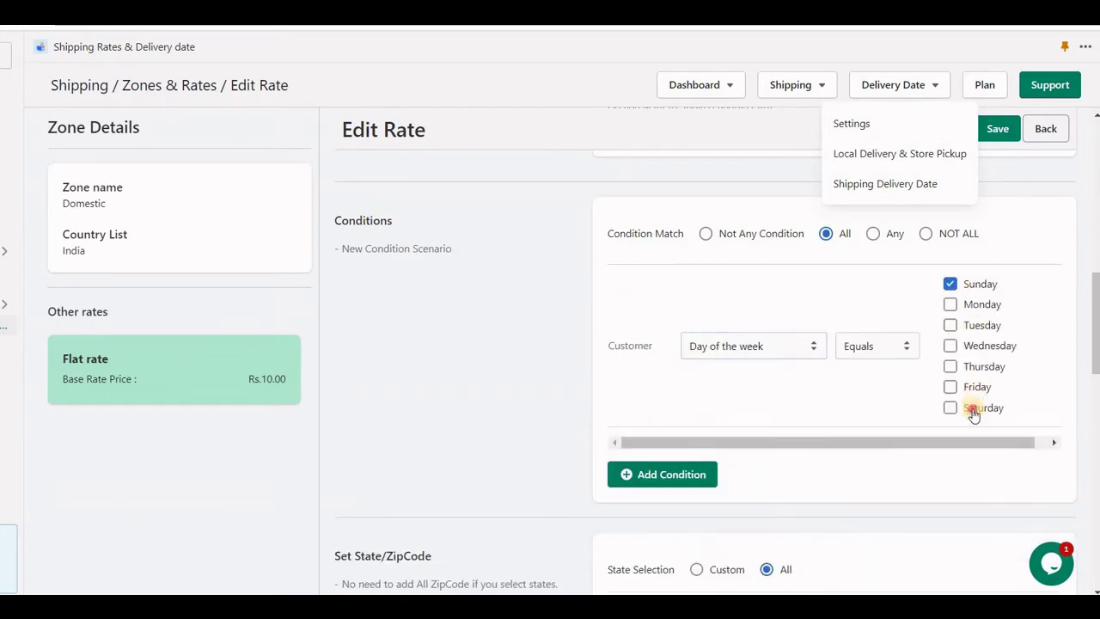
left_click(974, 411)
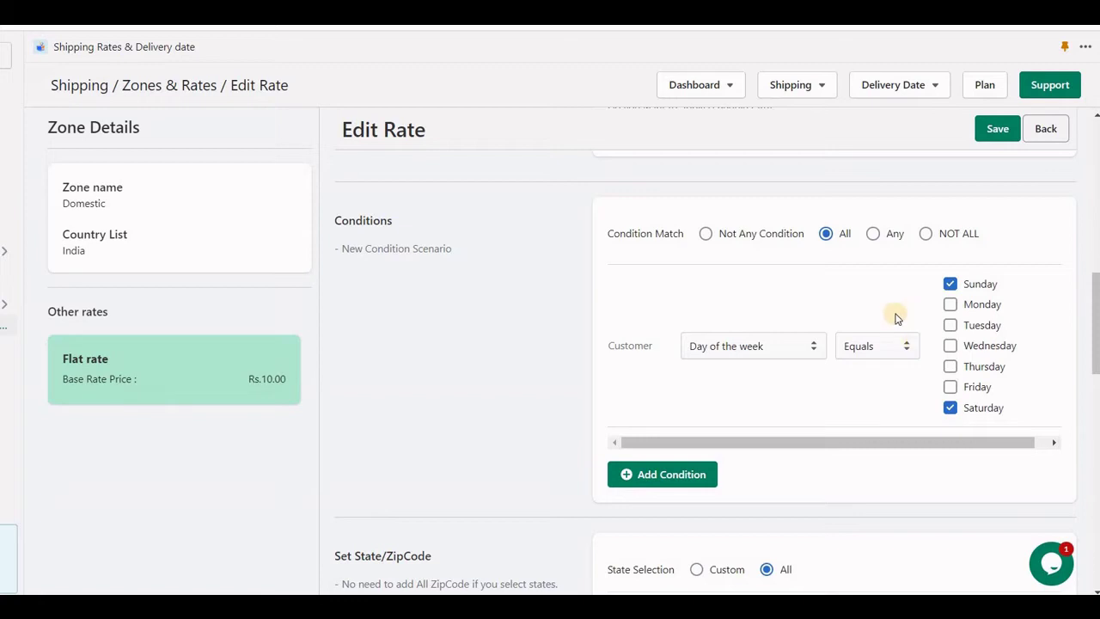
left_click(736, 347)
scroll(743, 275, "down", 2)
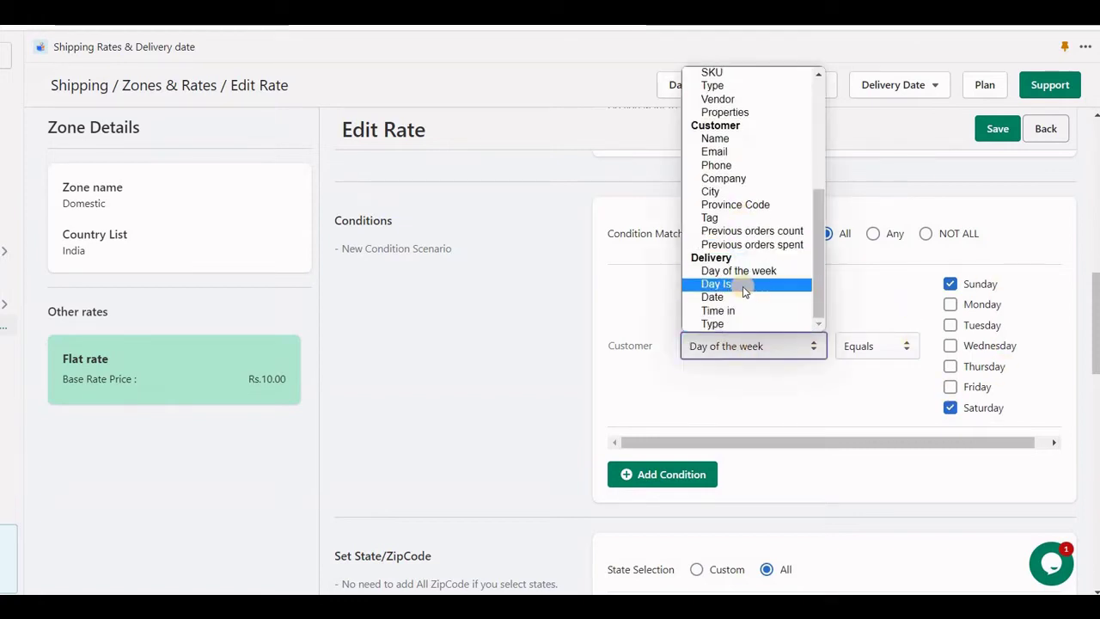
- Switch the condition to Day Is and enter 0 days
left_click(743, 286)
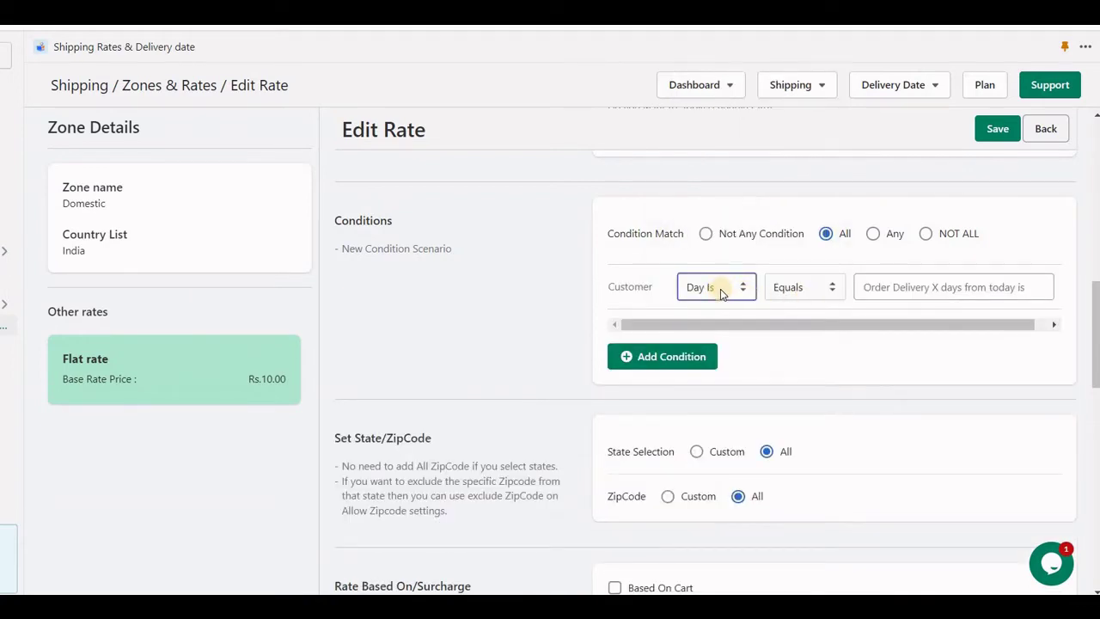
left_click(900, 290)
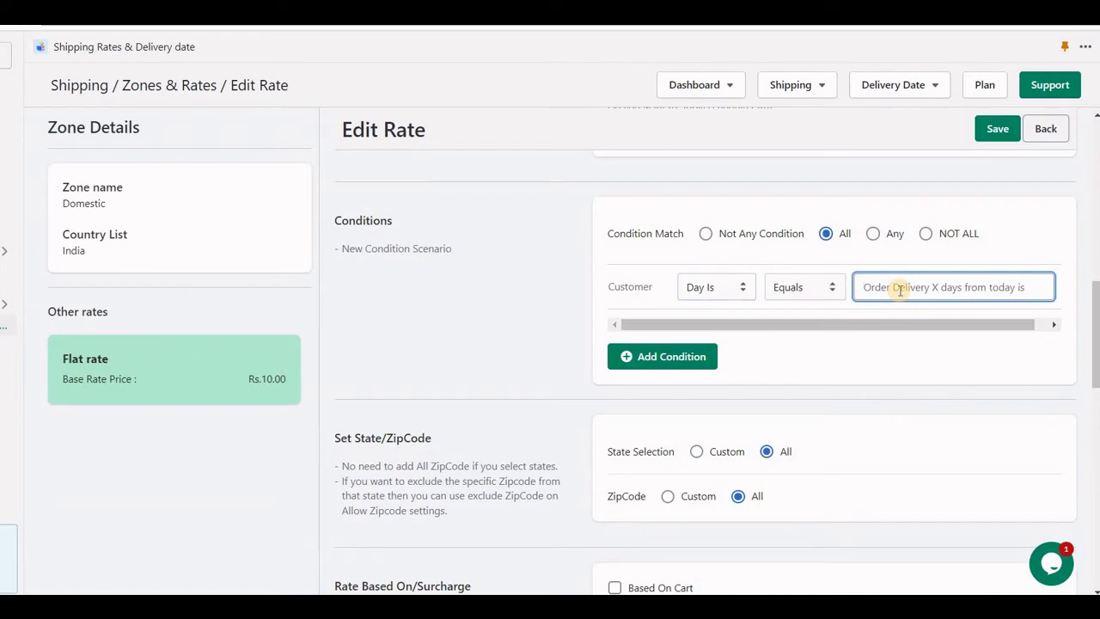
type("0")
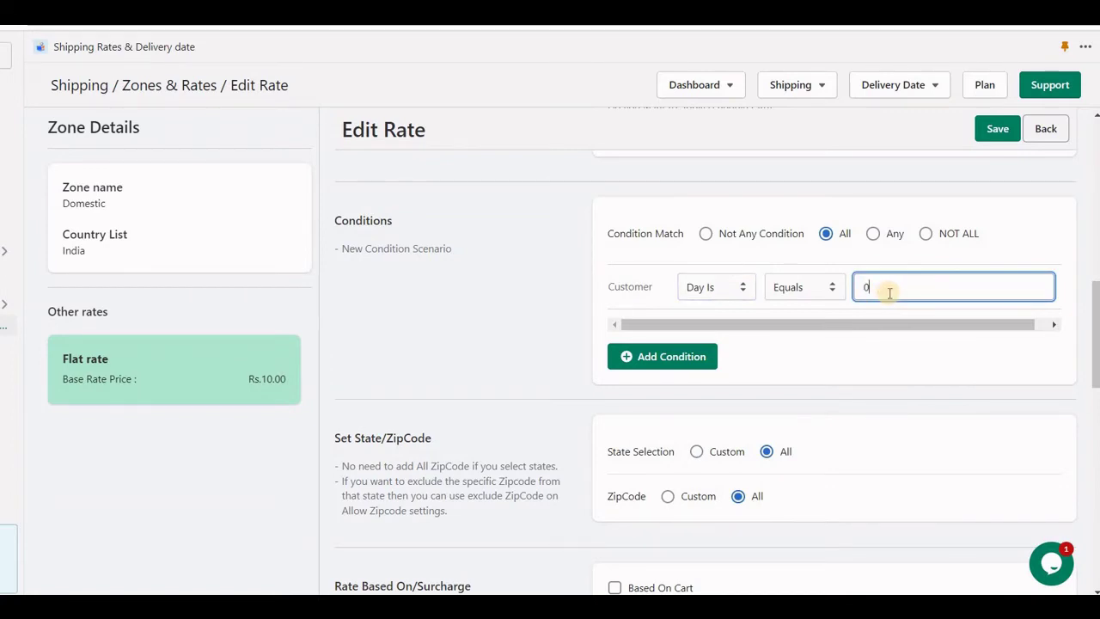
left_click_drag(890, 292, 770, 296)
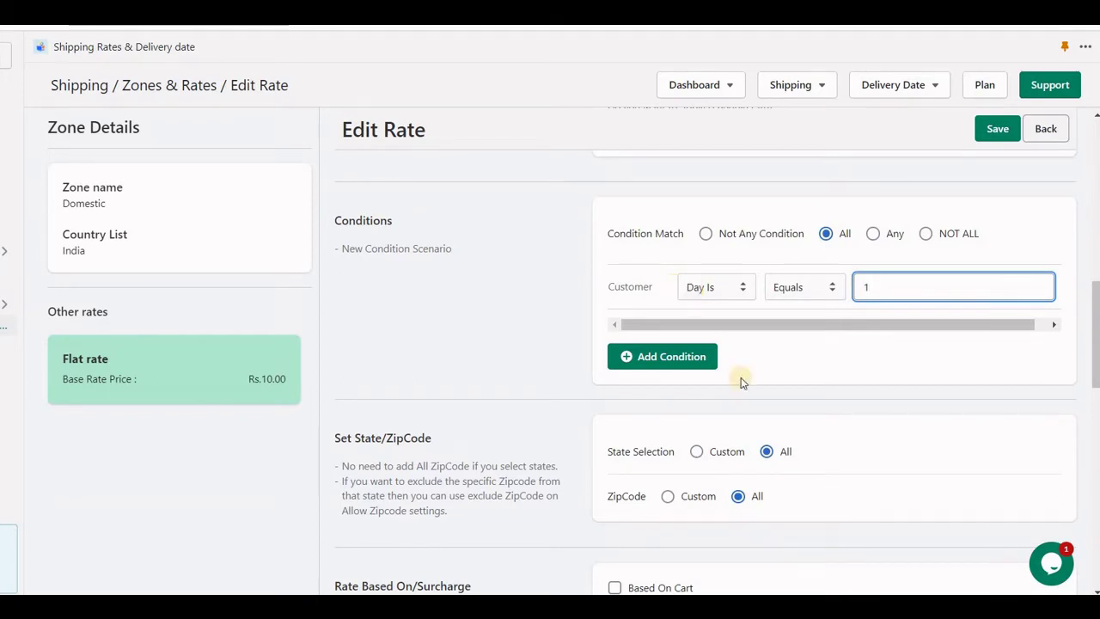
- Change the condition to Date and pick 6 August 2022 (08/06/2022)
left_click(710, 294)
scroll(756, 455, "down", 1)
left_click(739, 533)
left_click(706, 289)
left_click(903, 286)
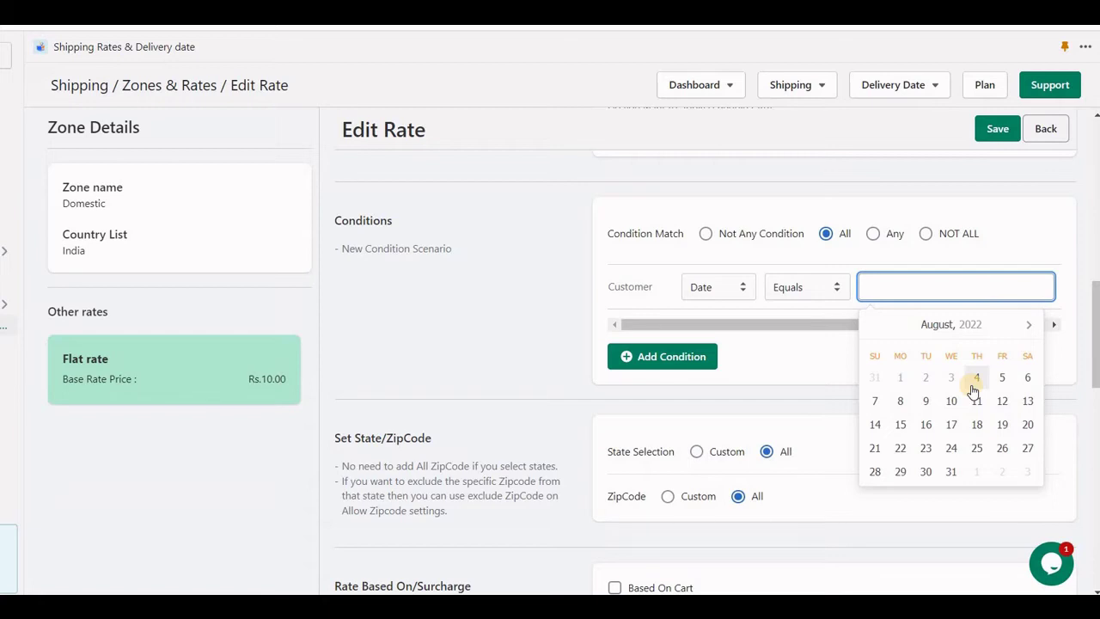
left_click(1022, 380)
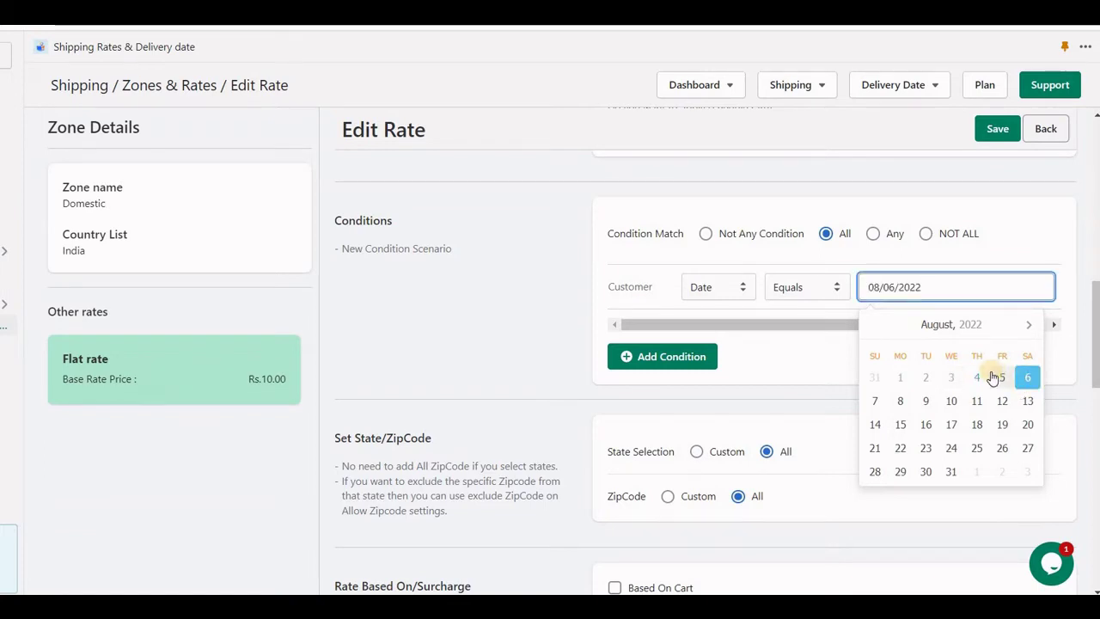
left_click(717, 290)
left_click(719, 290)
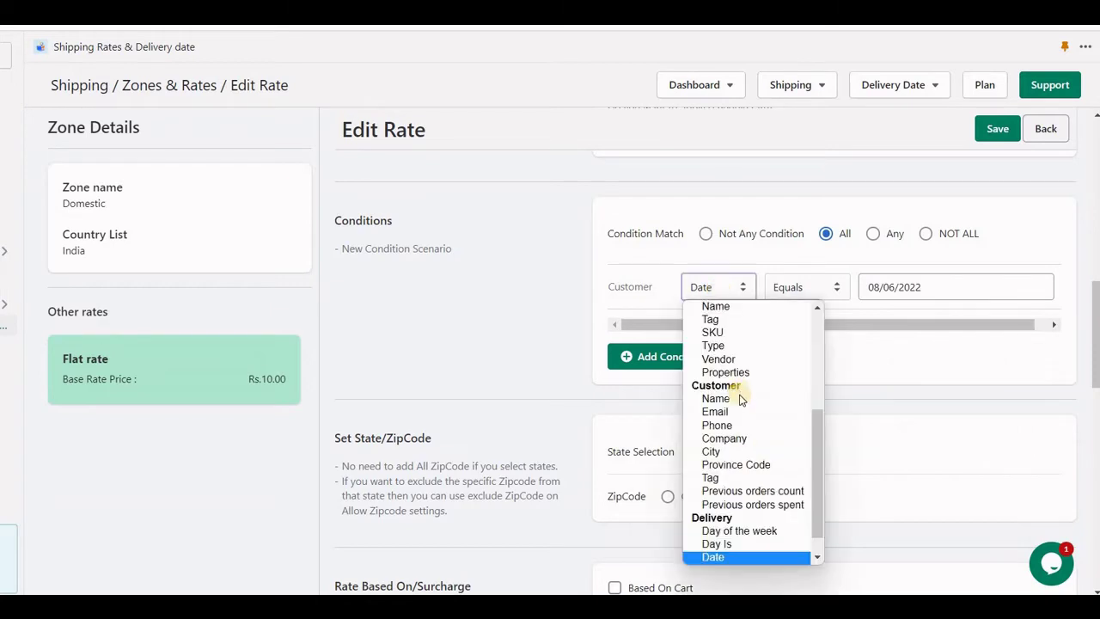
- Change the condition from Time in to Customer Type, ticking Store Pickup
scroll(737, 451, "down", 1)
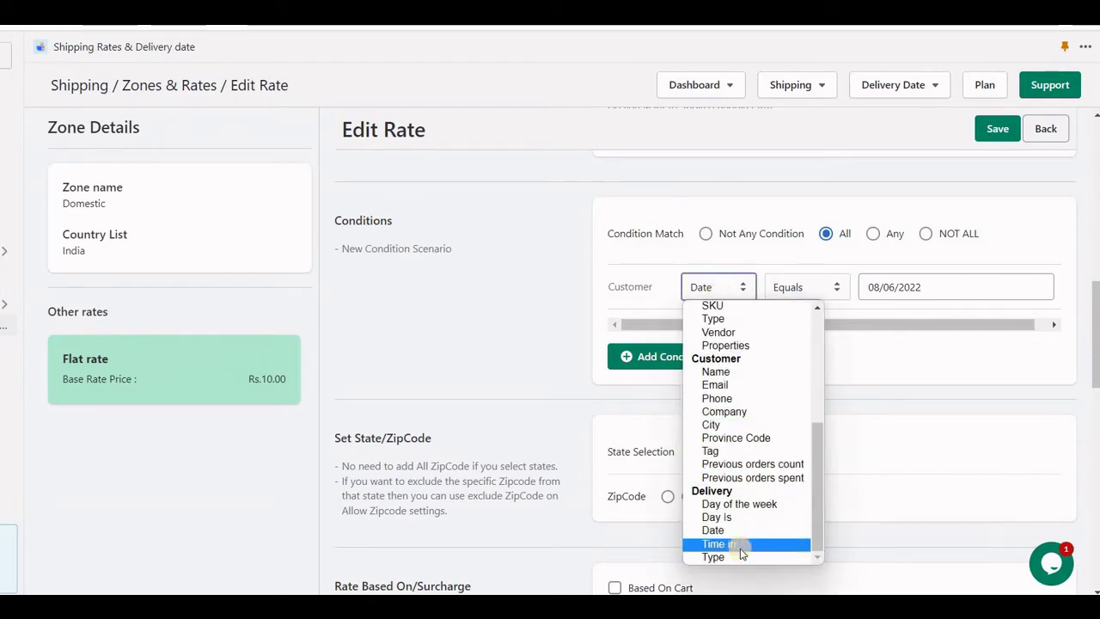
left_click(735, 544)
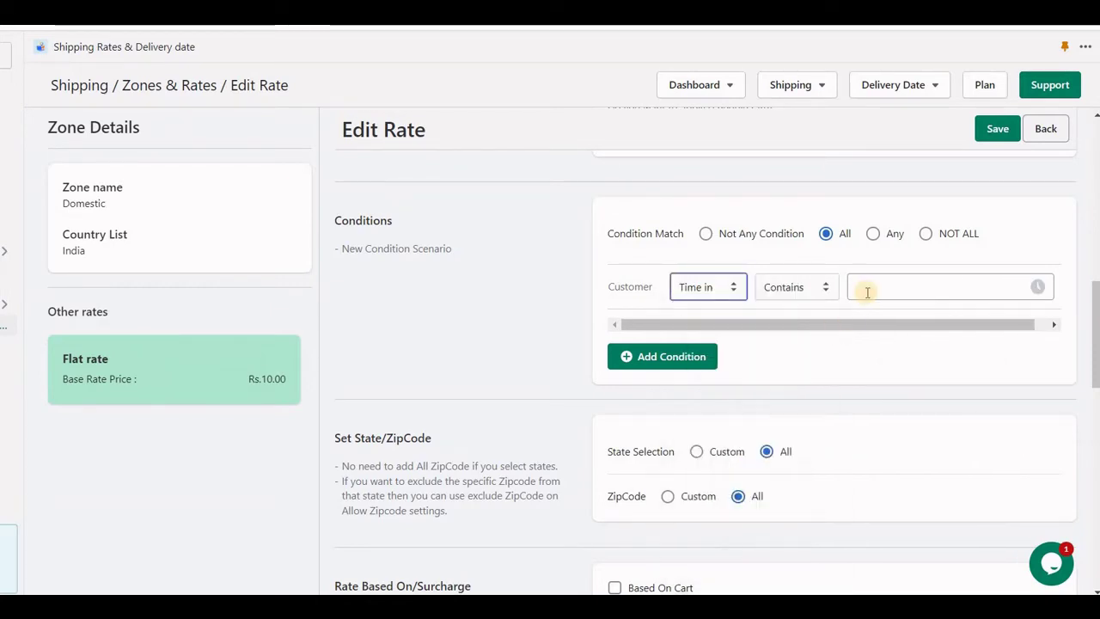
left_click(715, 290)
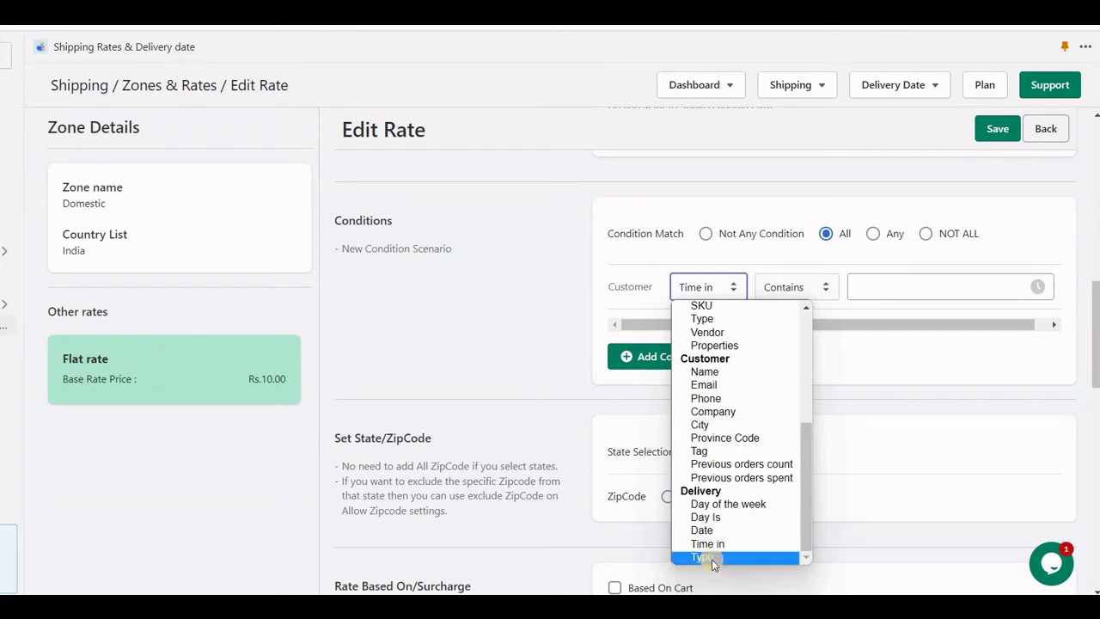
left_click(711, 558)
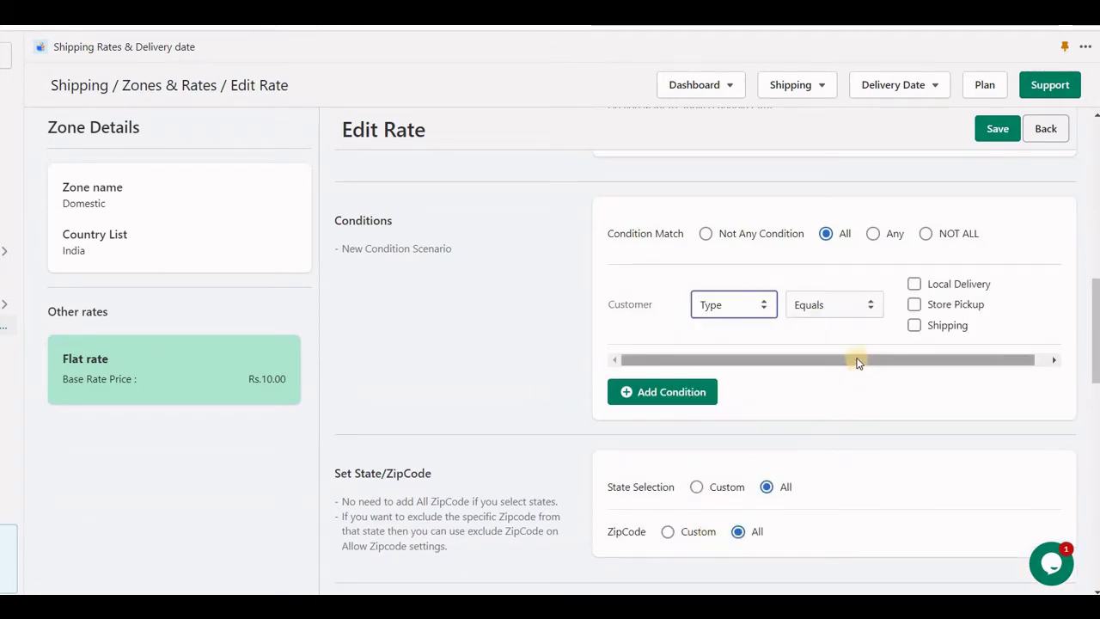
left_click(938, 309)
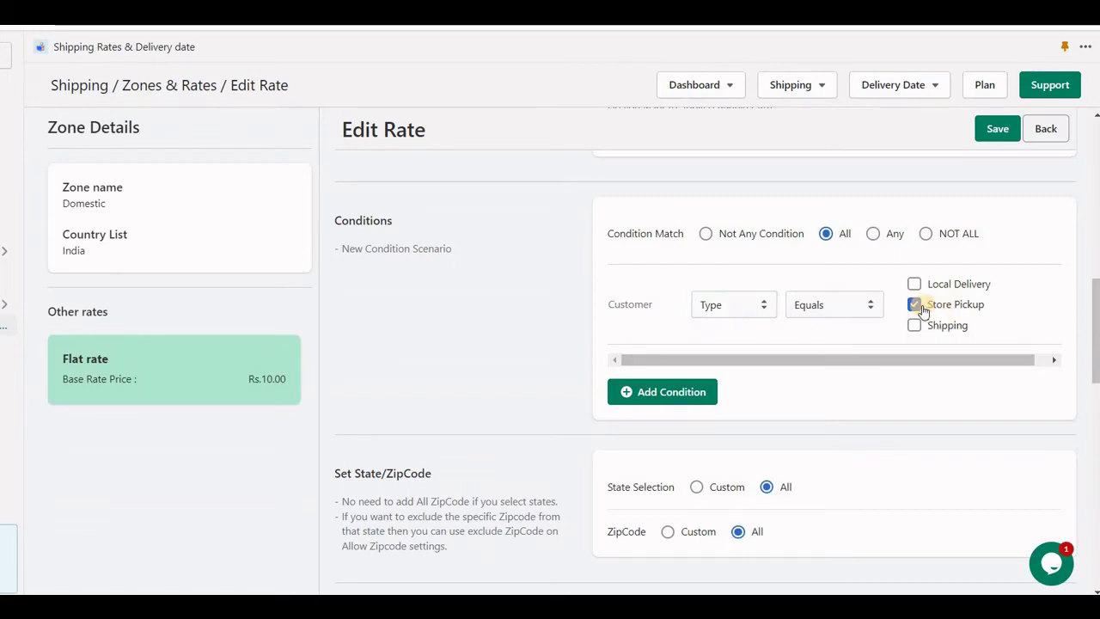
left_click_drag(995, 311, 928, 310)
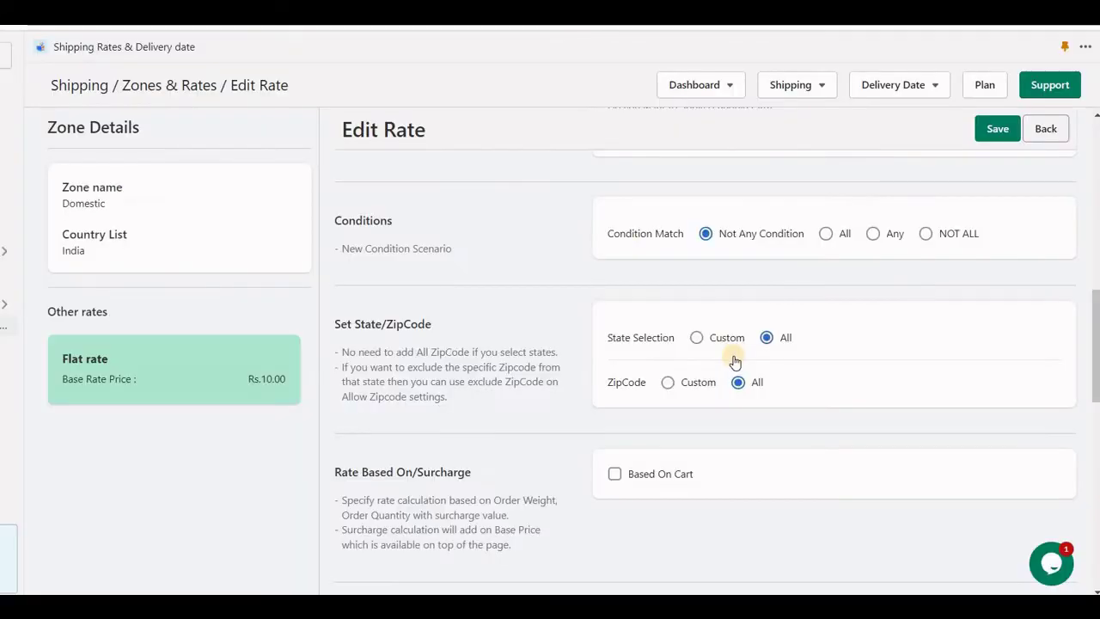
- Set Condition Match to All and choose Address as the condition field
scroll(730, 356, "up", 10)
scroll(730, 359, "down", 7)
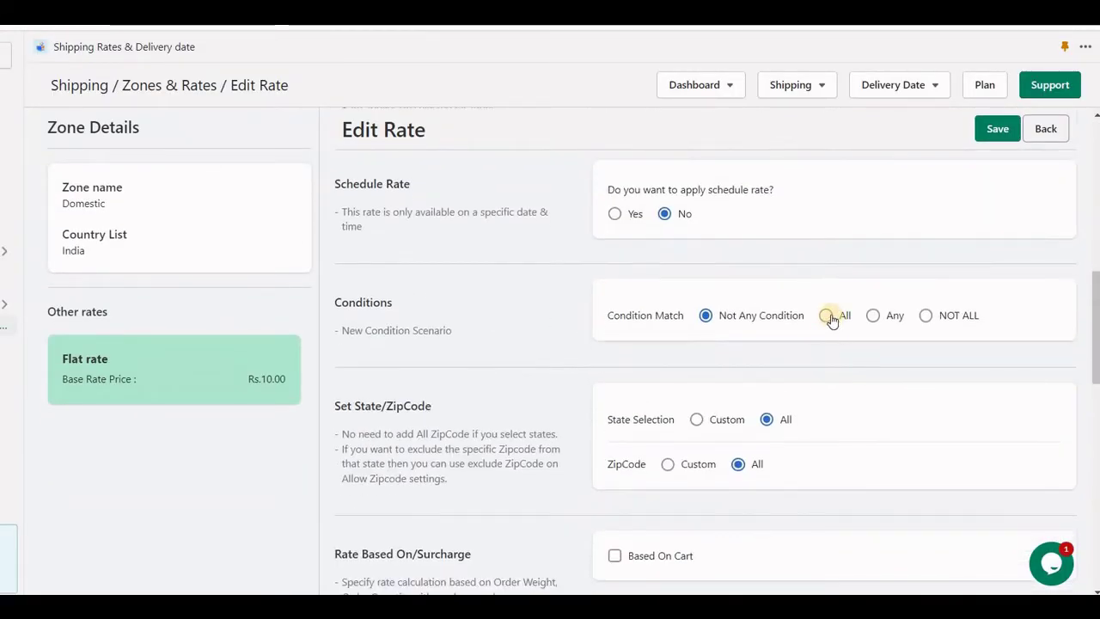
left_click(828, 316)
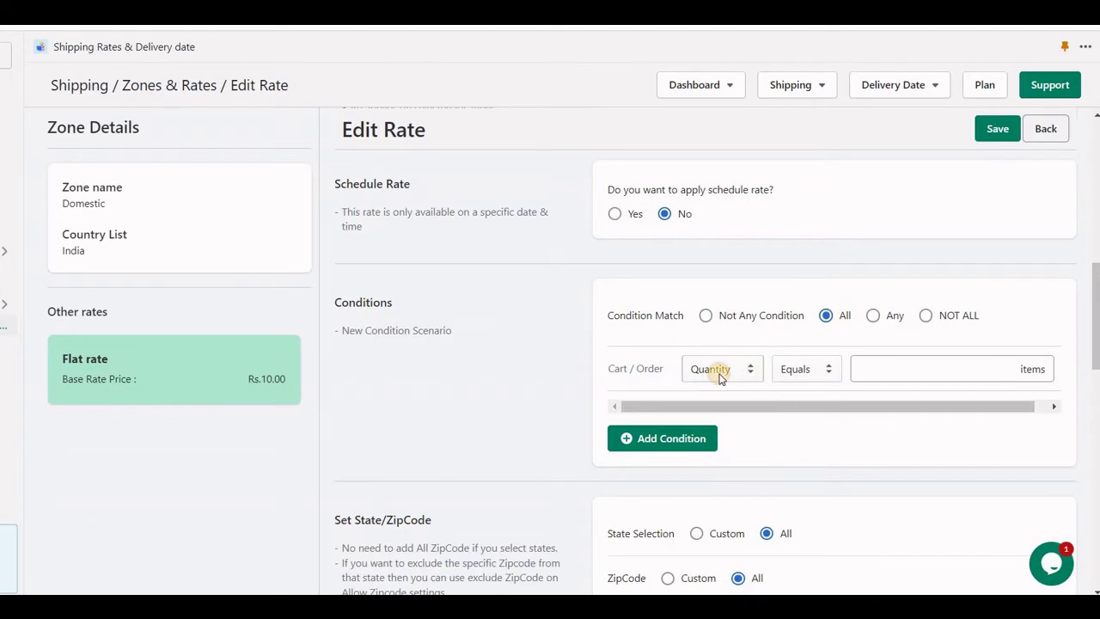
left_click(720, 368)
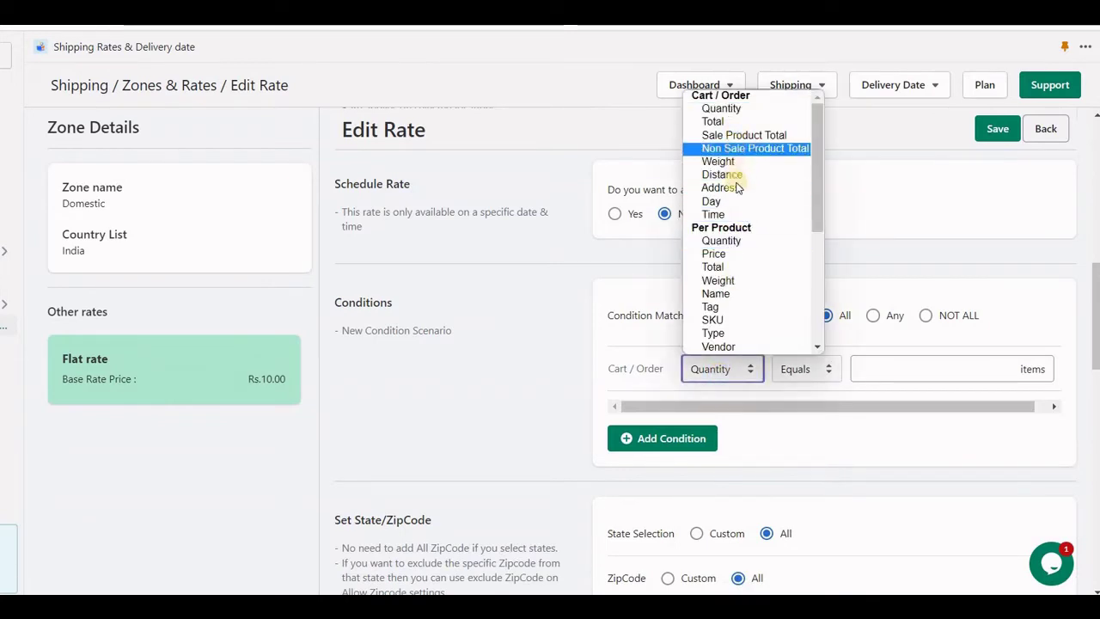
left_click(720, 188)
- Make the Address condition Does not contains 'PO box' and save the rate
left_click(899, 370)
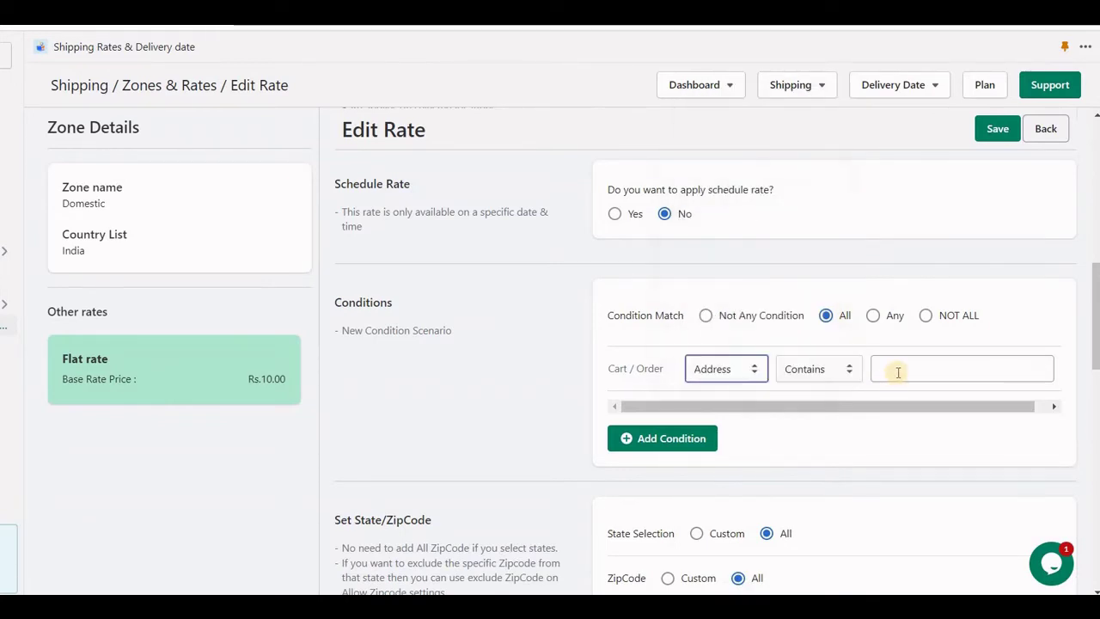
left_click(832, 374)
left_click(839, 398)
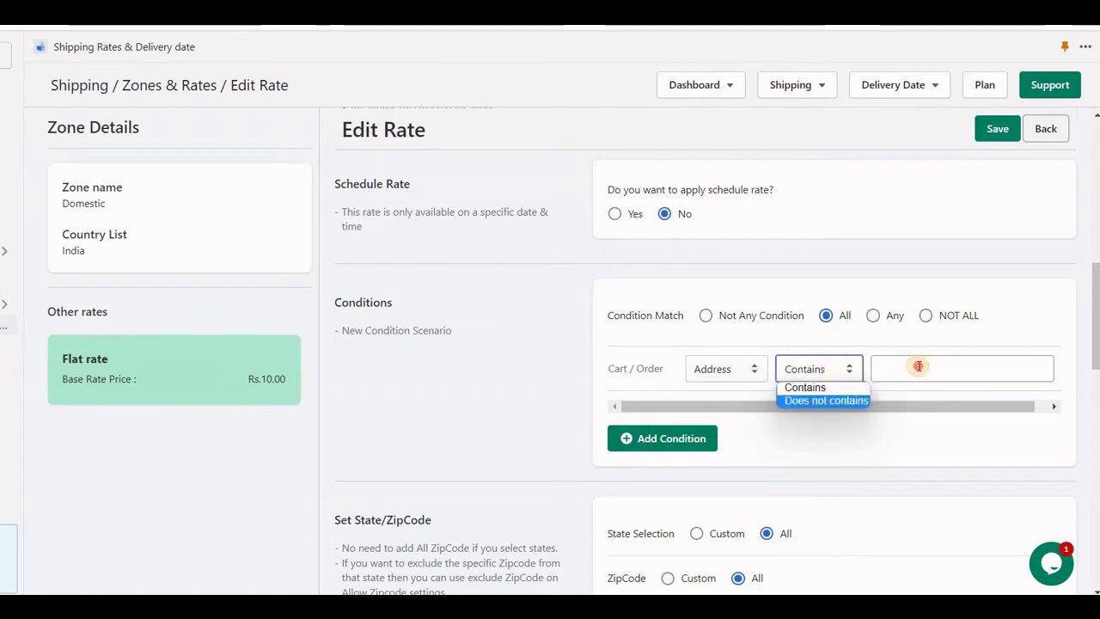
left_click(922, 366)
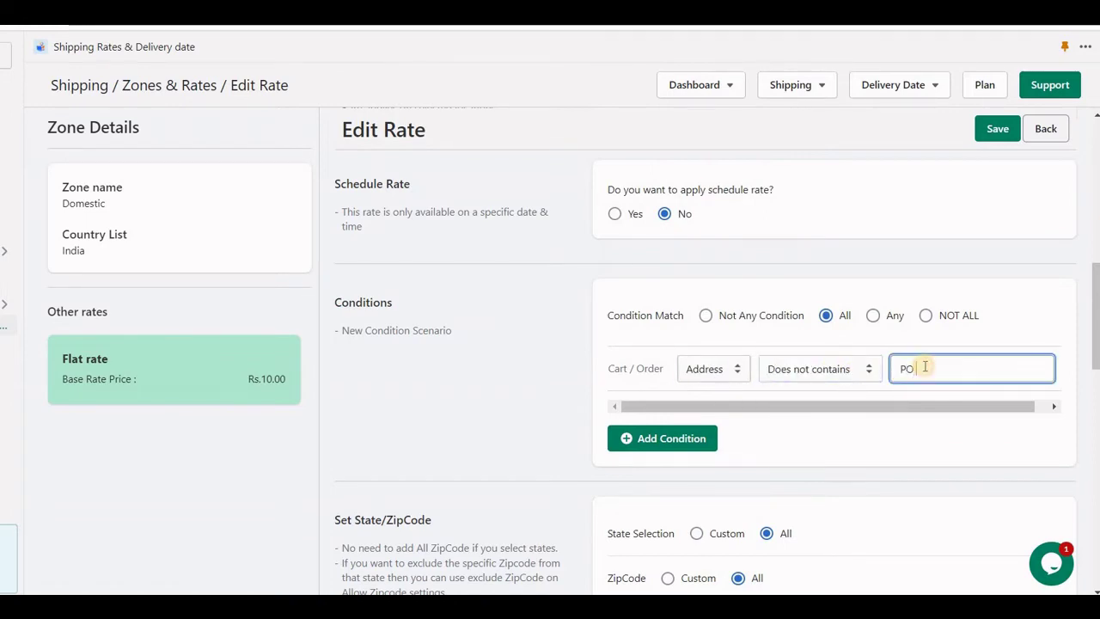
type("PO box")
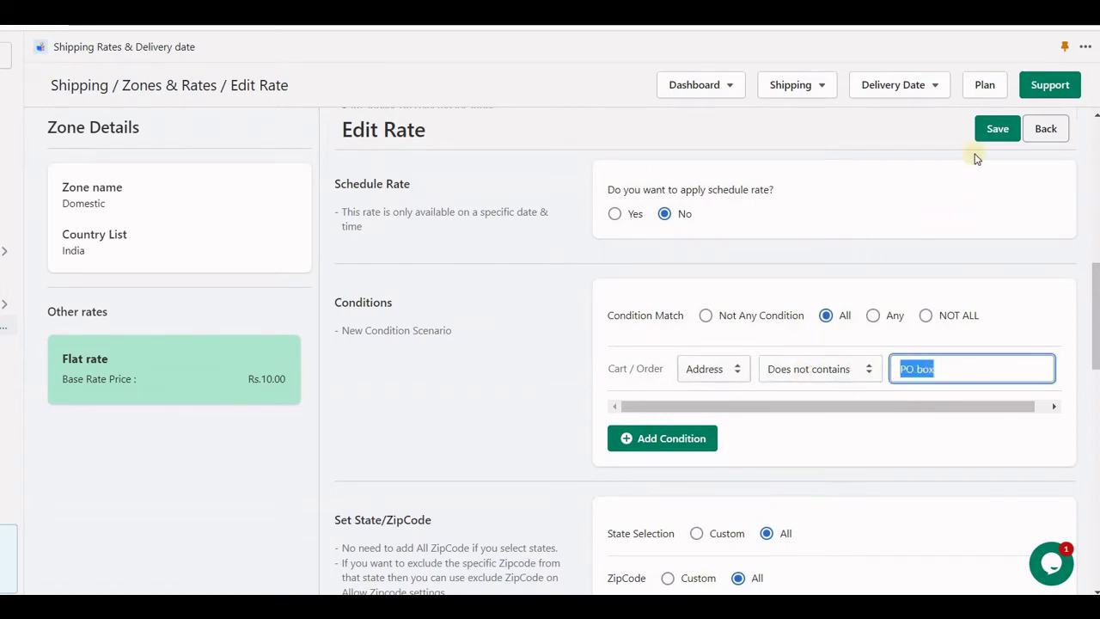
left_click(996, 129)
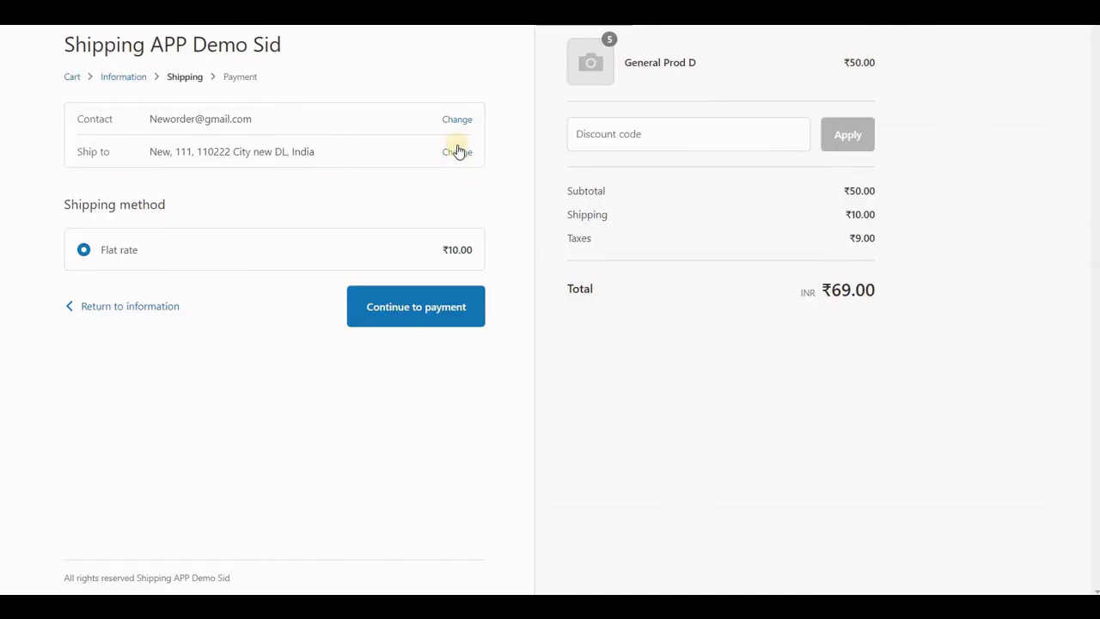
left_click(457, 151)
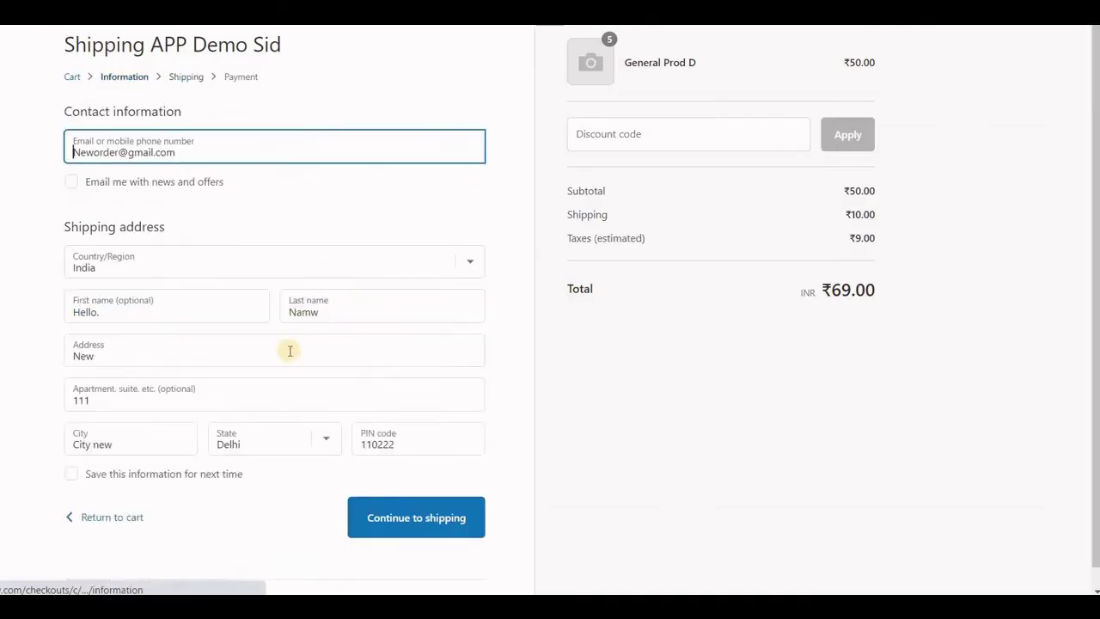
- Change the checkout address to 'PO box 123' and try continuing to shipping
double_click(83, 356)
type("PO box 123")
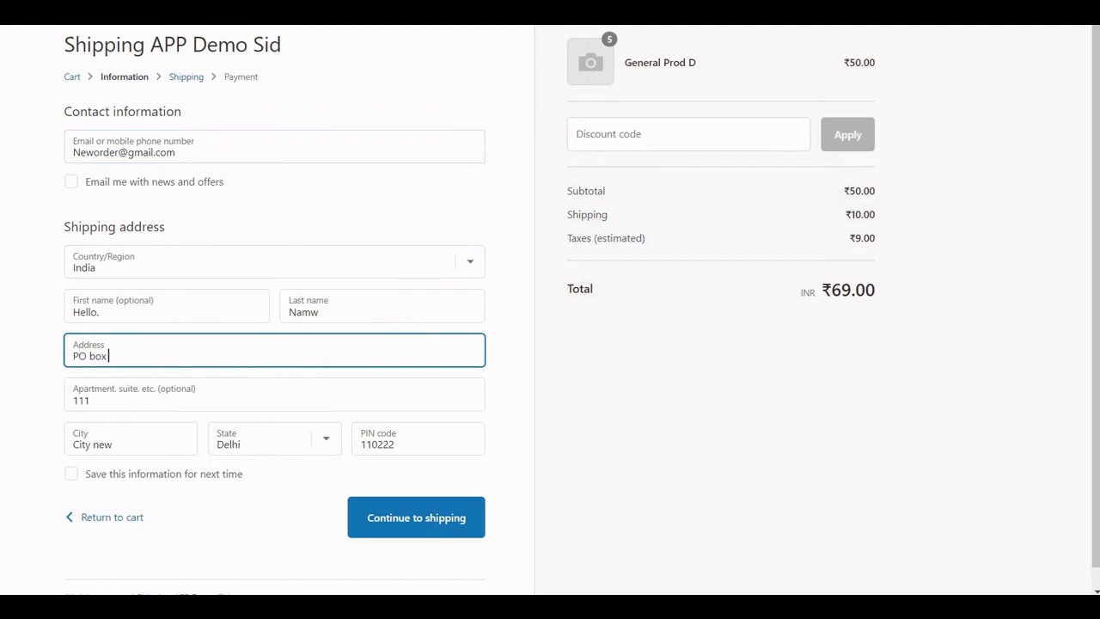
left_click(356, 507)
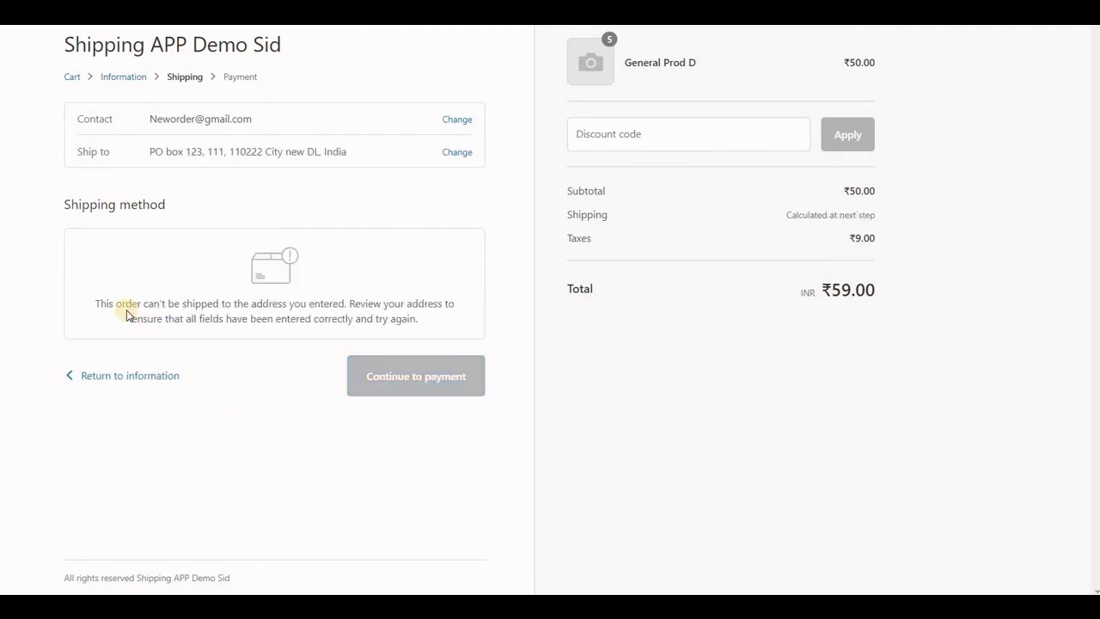
left_click_drag(404, 333, 422, 320)
- Replace the address with 'New adr' and continue to see the ₹10.00 flat rate
left_click(458, 159)
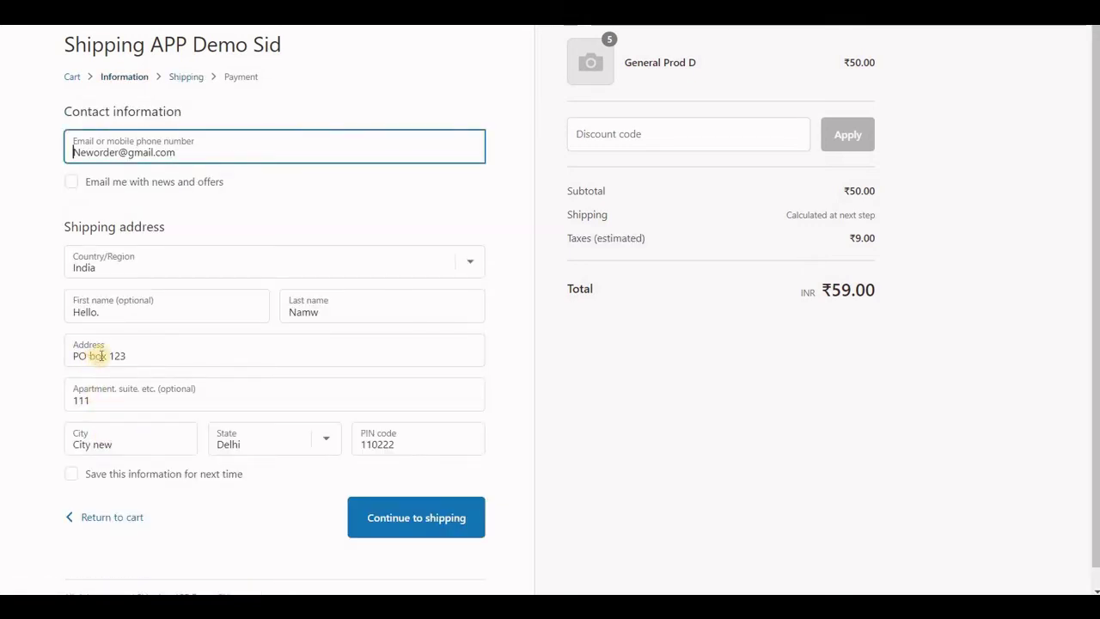
left_click_drag(107, 354, 72, 355)
type("N")
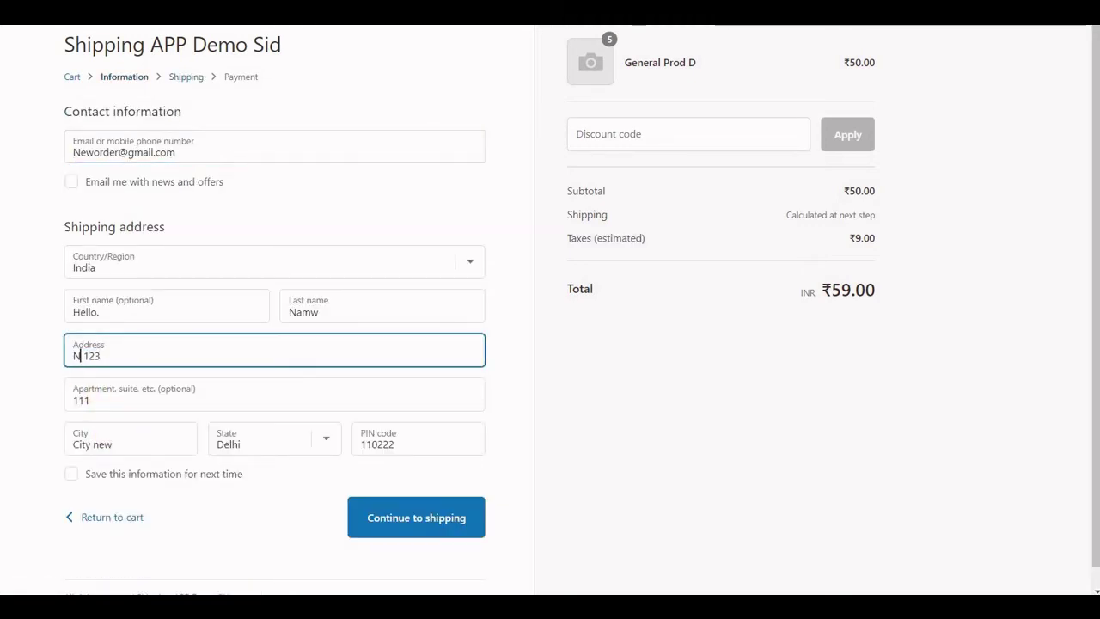
type("e")
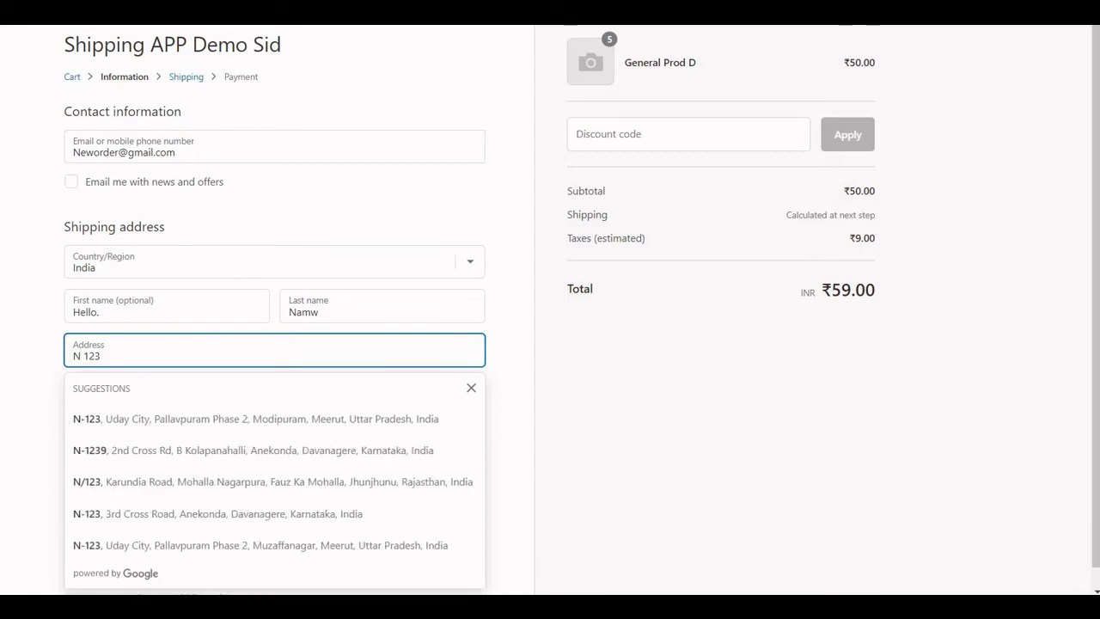
type("w")
type(" adr")
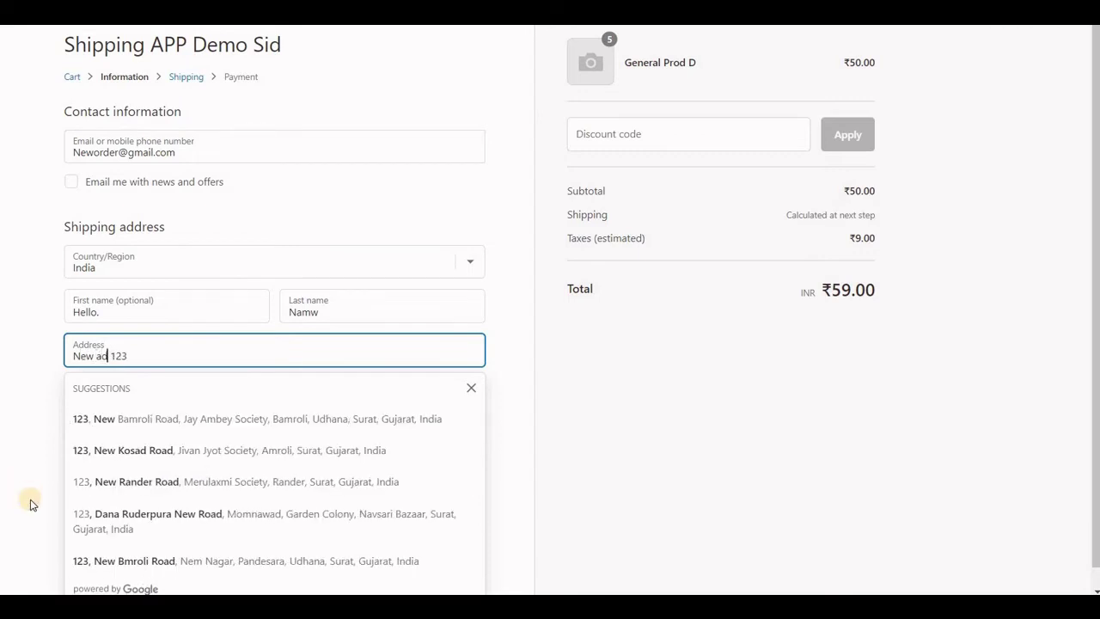
left_click(389, 513)
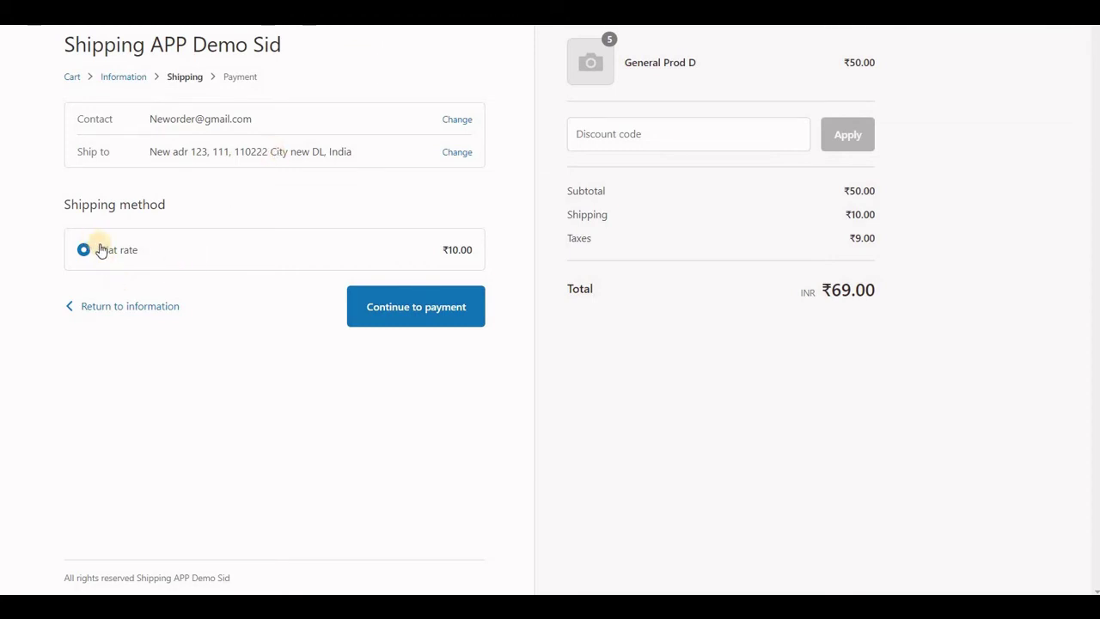
left_click_drag(101, 251, 257, 248)
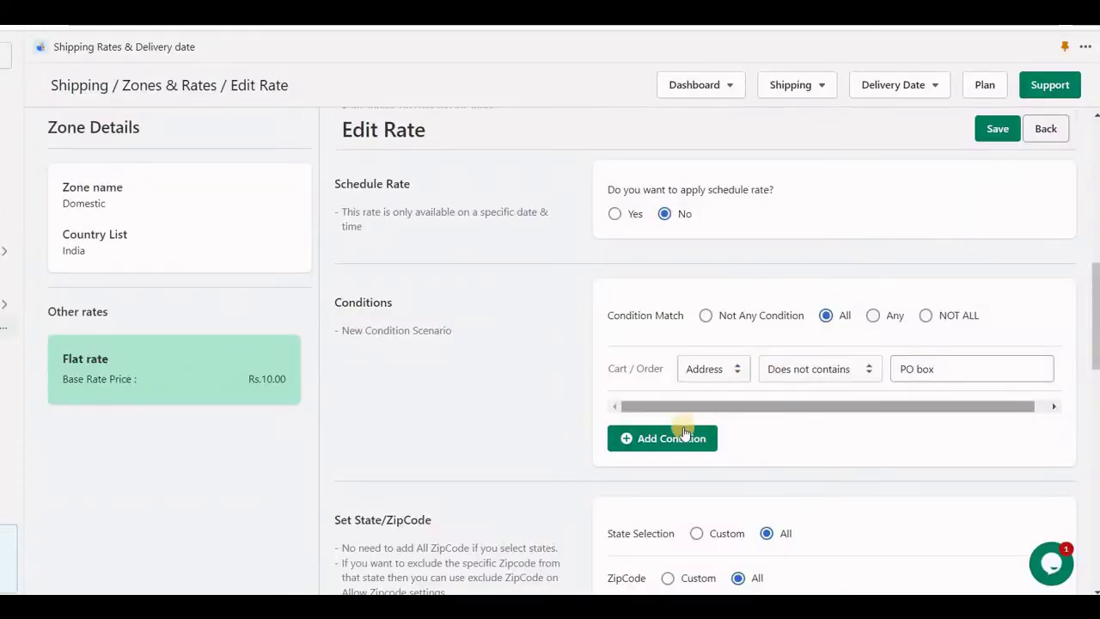
left_click(663, 437)
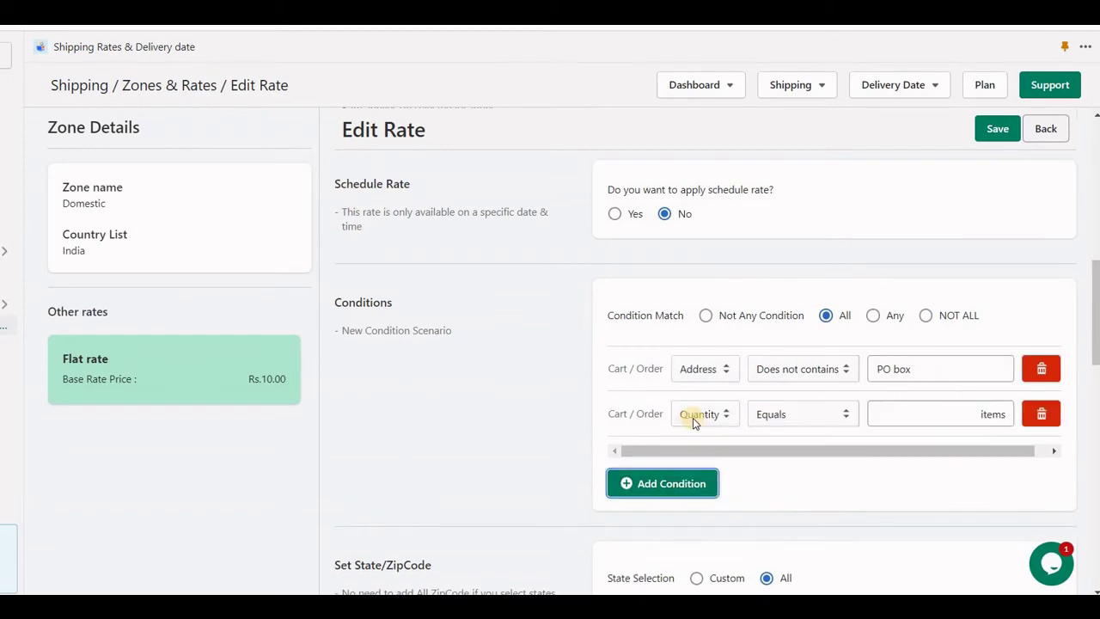
- Add a Day condition allowing the Domestic flat rate only on Sunday and Saturday, and save
left_click(693, 418)
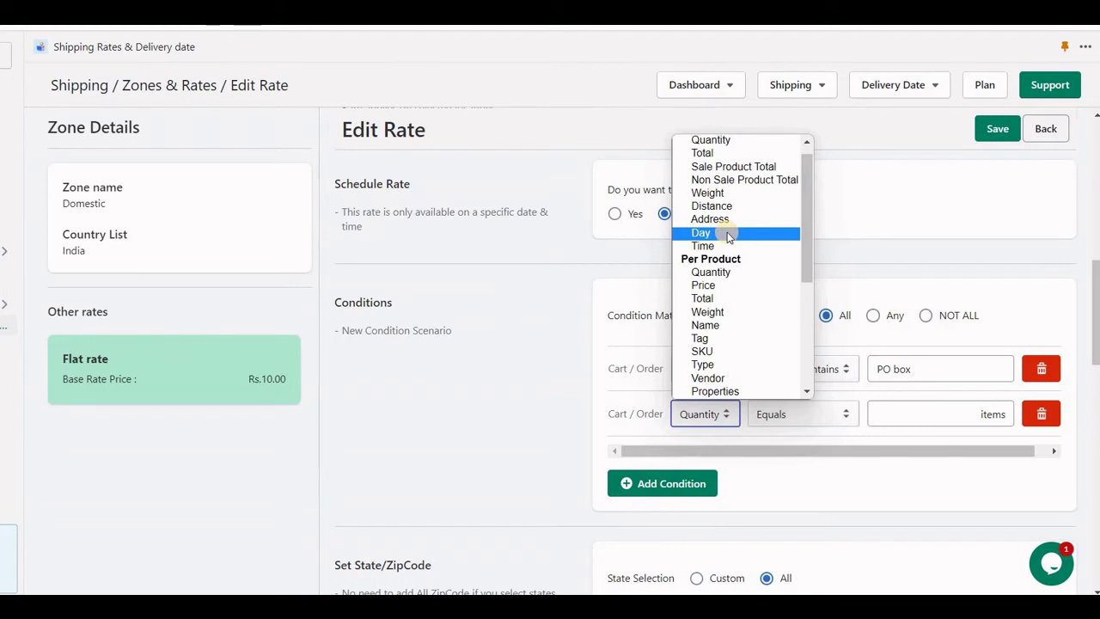
left_click(727, 234)
scroll(848, 422, "down", 1)
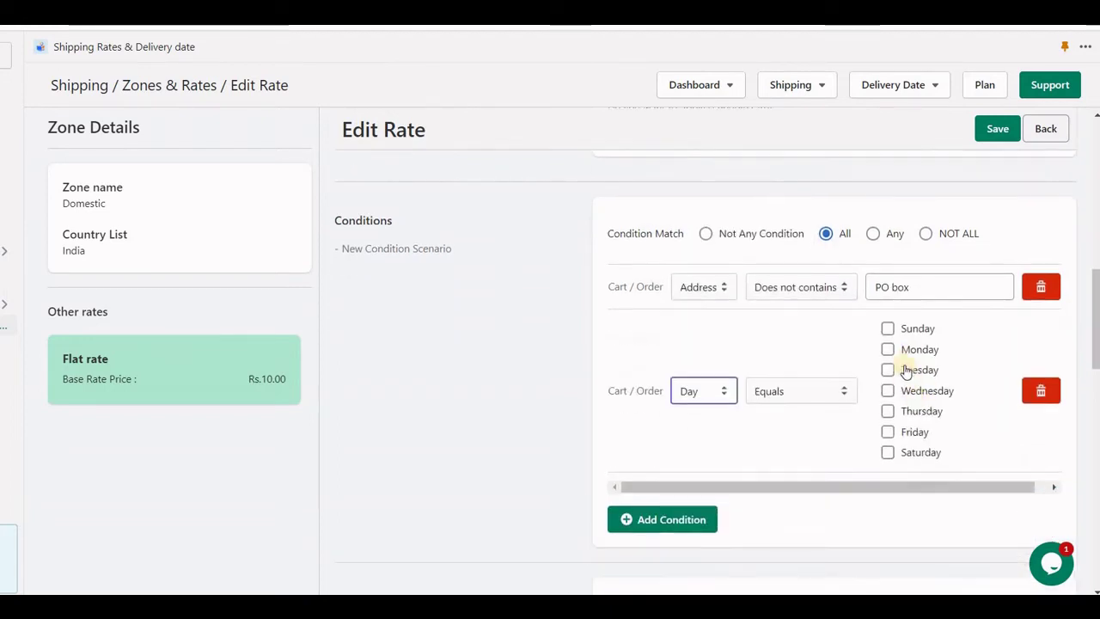
left_click(914, 334)
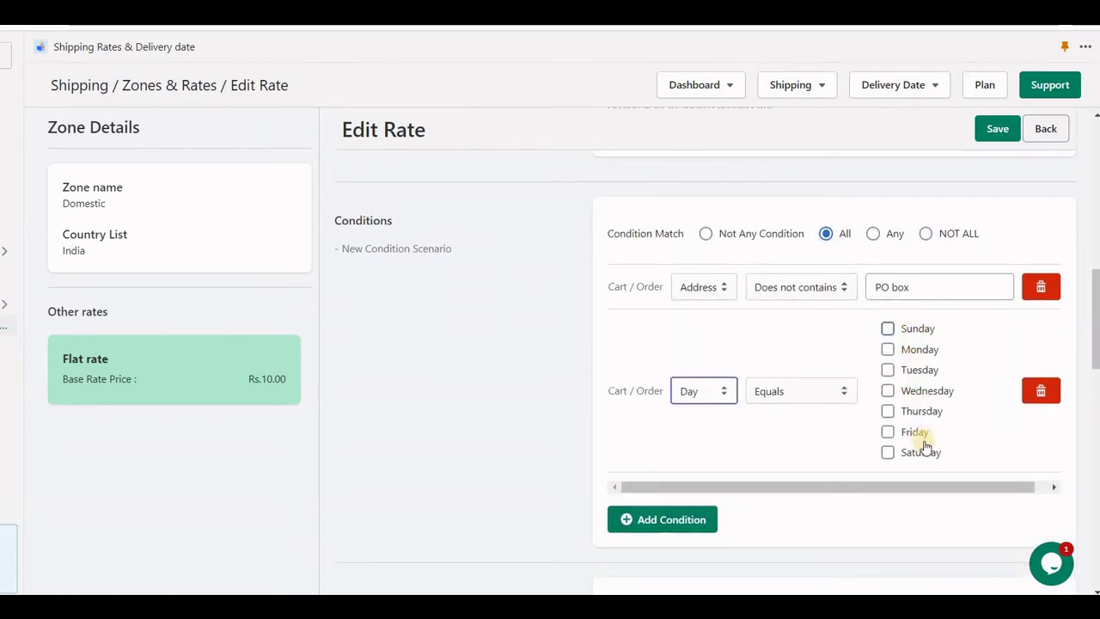
left_click(921, 451)
left_click(993, 125)
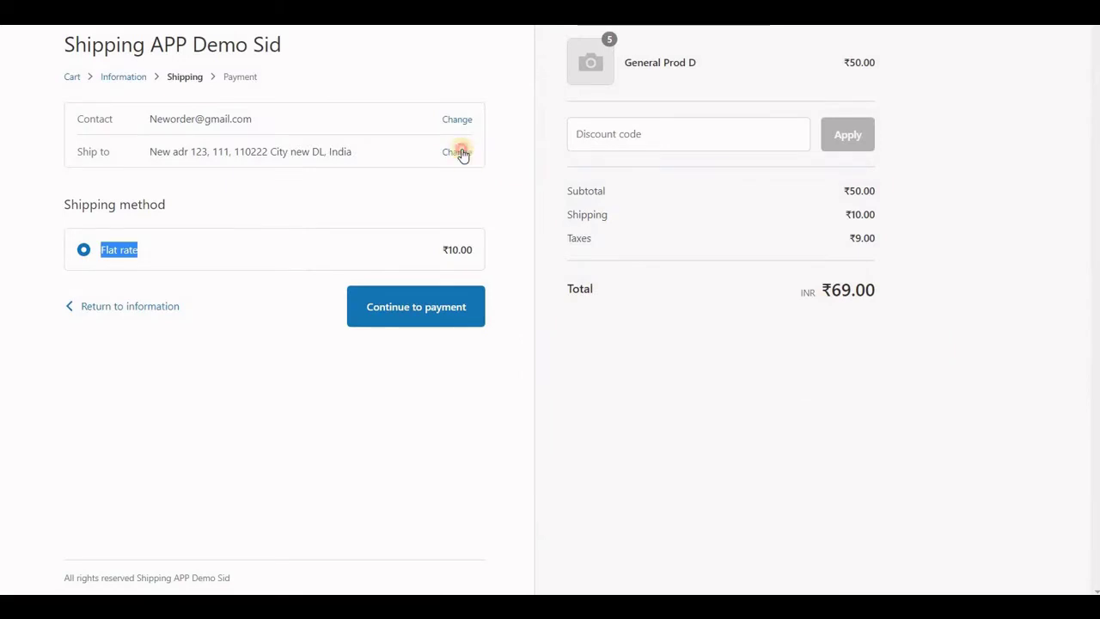
- Edit the checkout street address and recheck the shipping rates offered
left_click(457, 152)
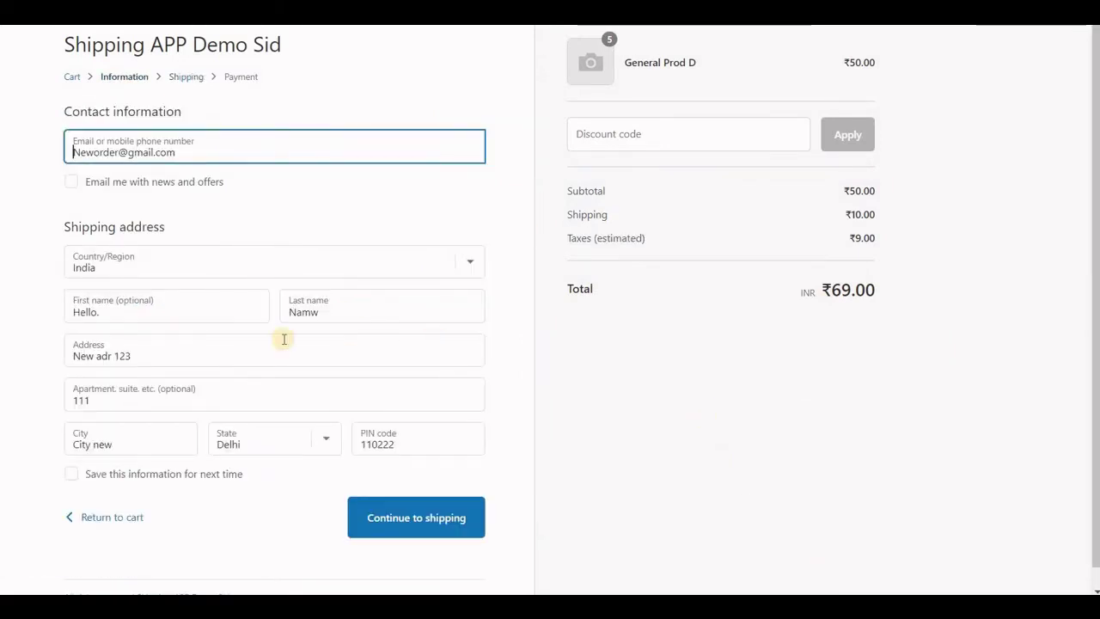
left_click(191, 353)
type("1")
left_click(391, 514)
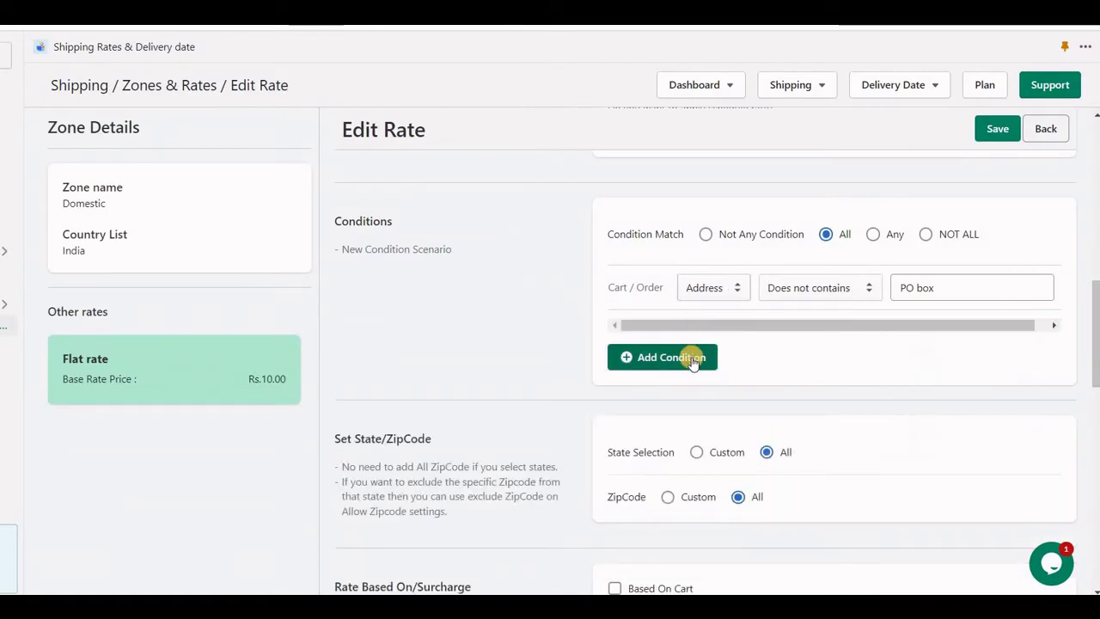
- Add a Per Product Tag Equals 'frozen' condition matching ANY product, and save the rate
left_click(693, 356)
left_click(709, 332)
scroll(711, 228, "down", 1)
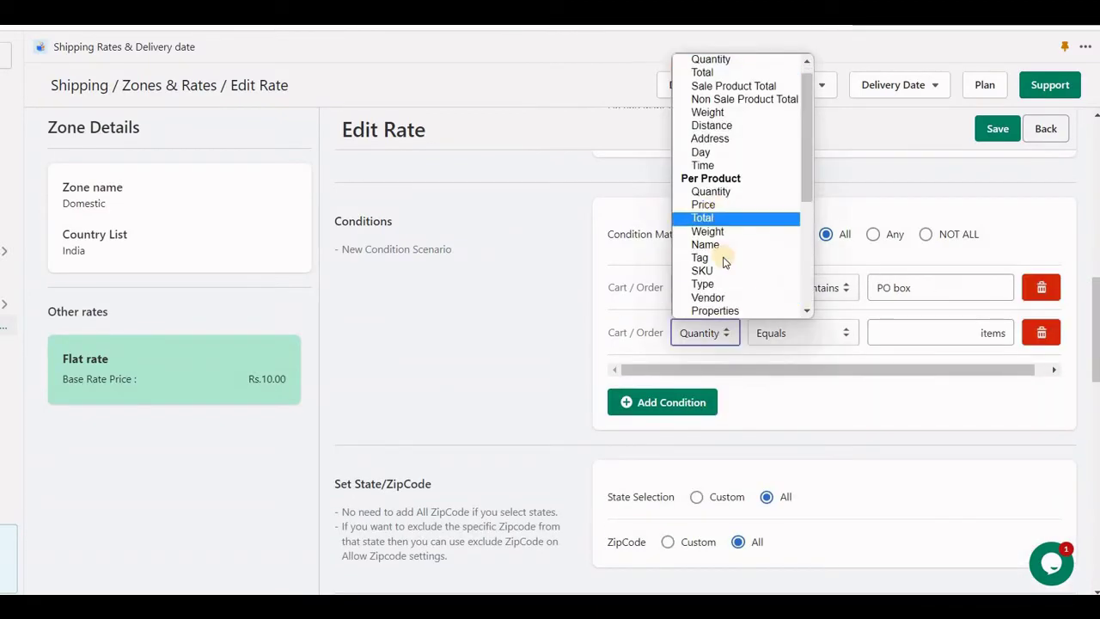
left_click(709, 257)
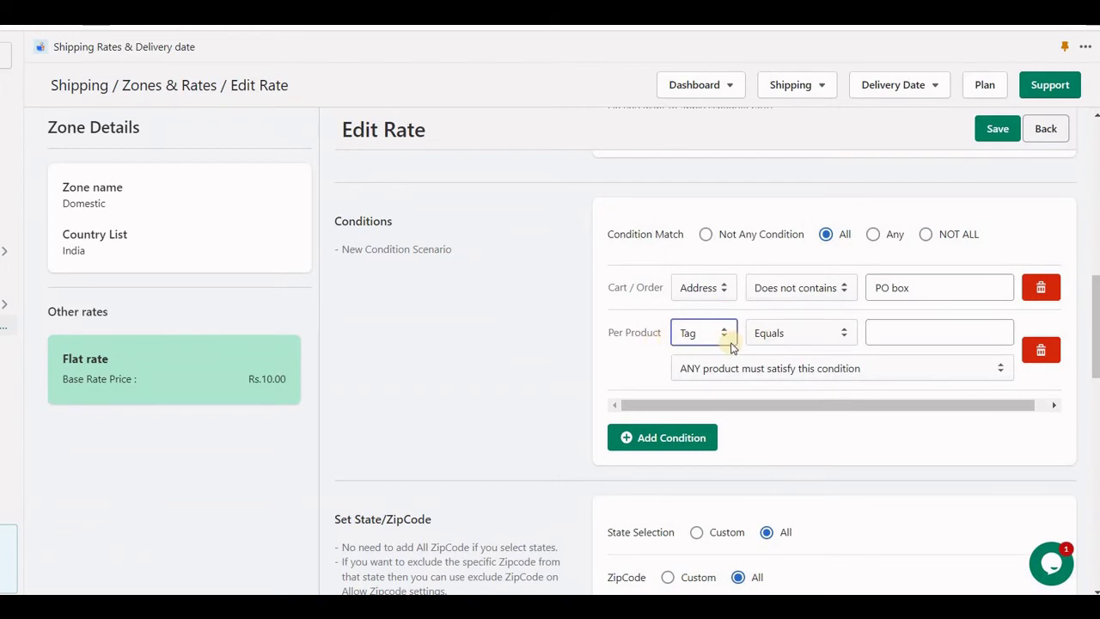
left_click(900, 337)
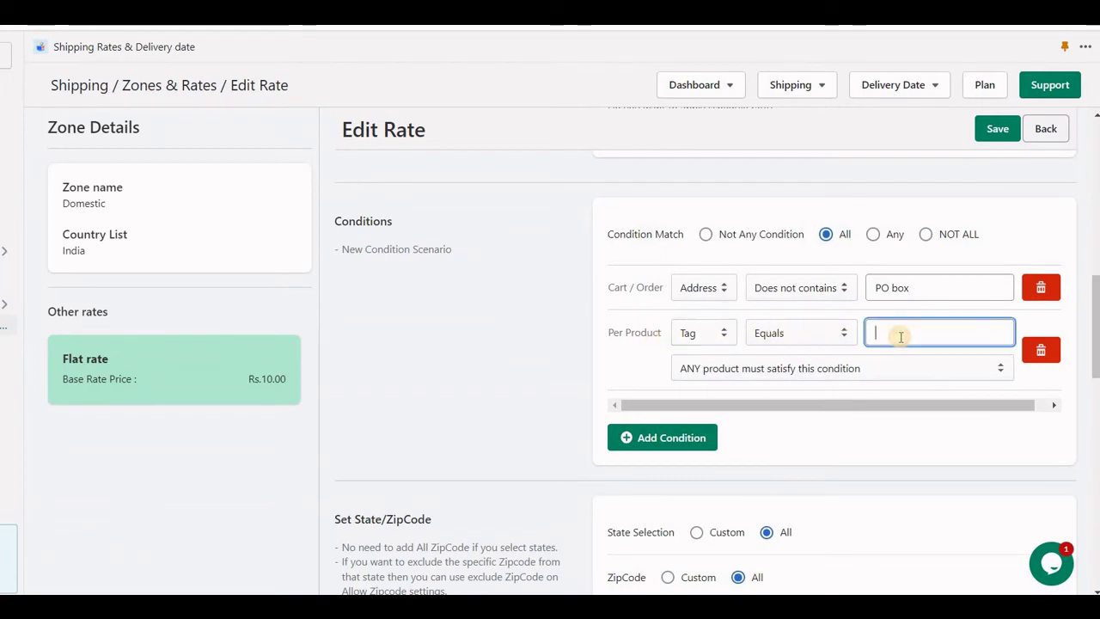
type("frozen")
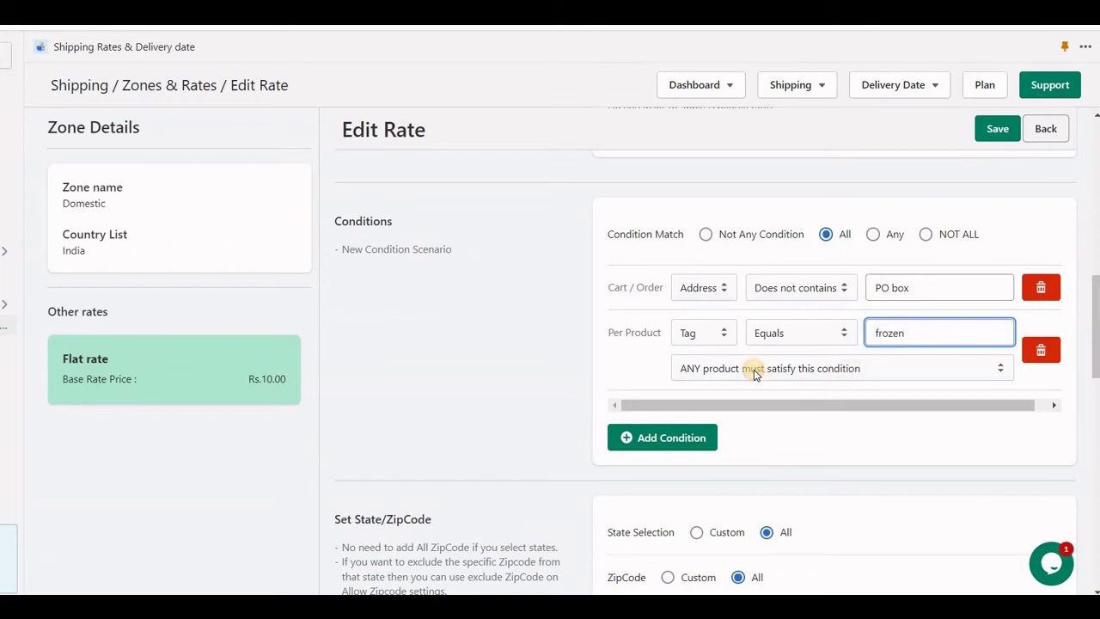
left_click(756, 369)
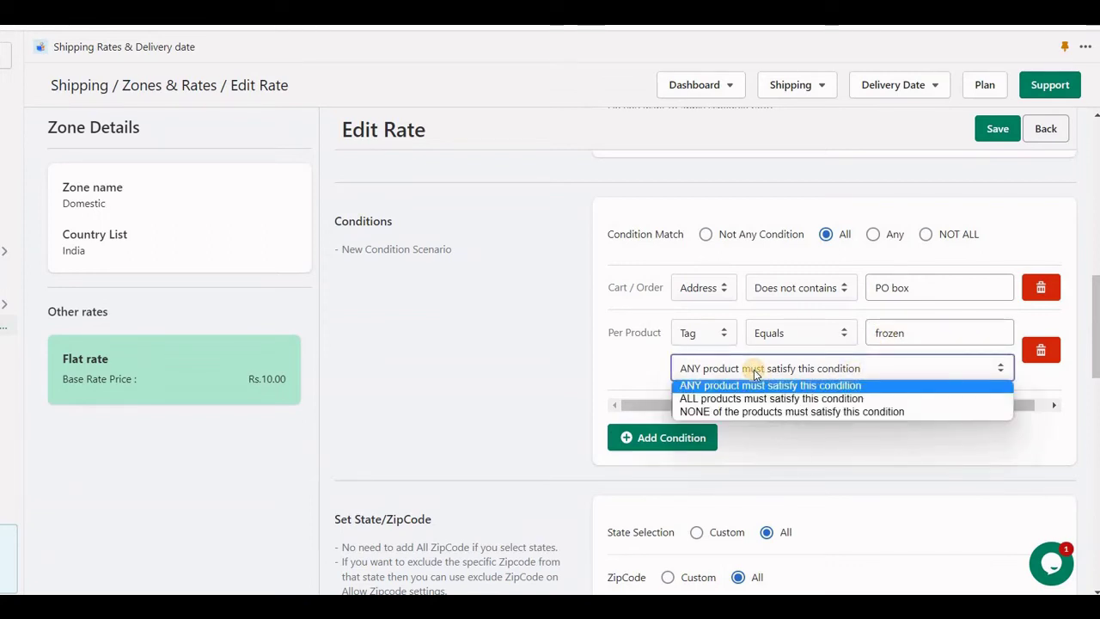
left_click(755, 373)
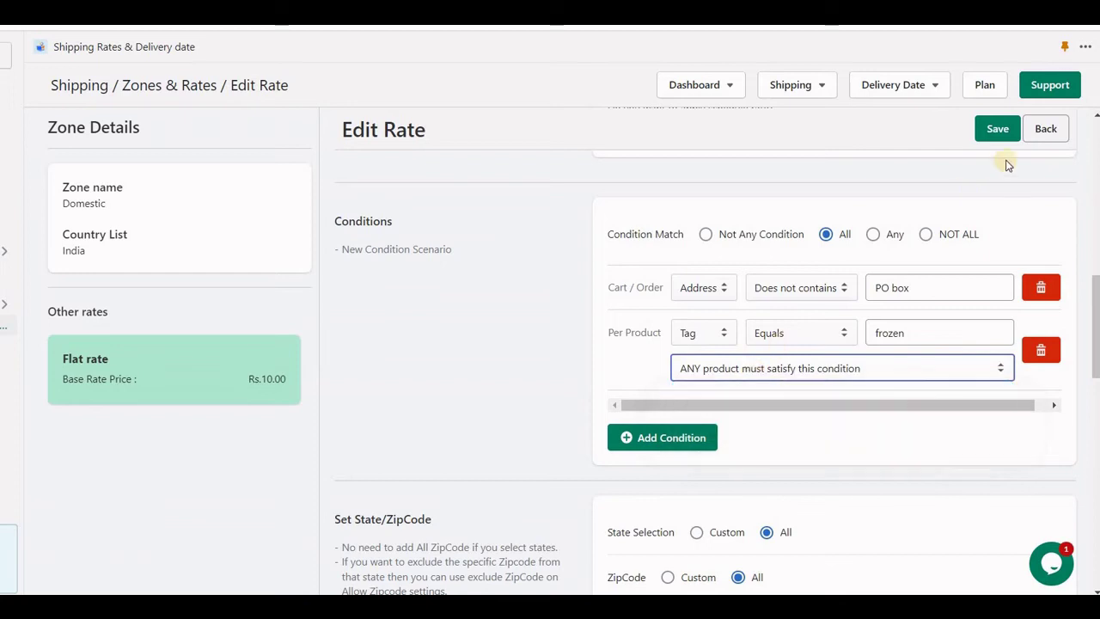
left_click(995, 139)
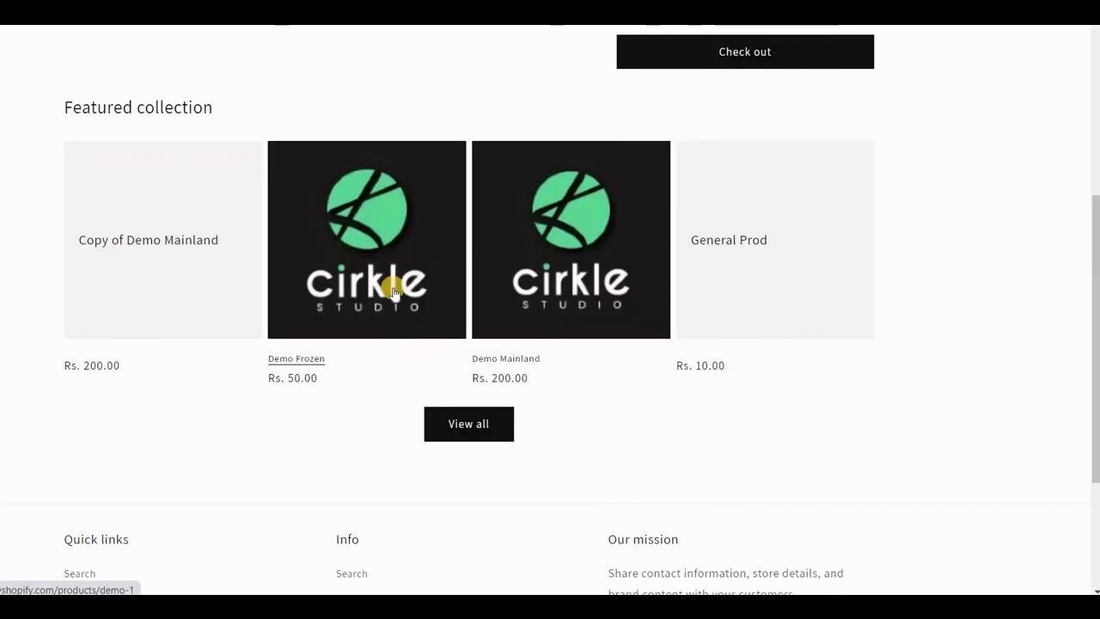
- Add Demo Frozen to the cart and proceed to checkout's shipping step
left_click(394, 292)
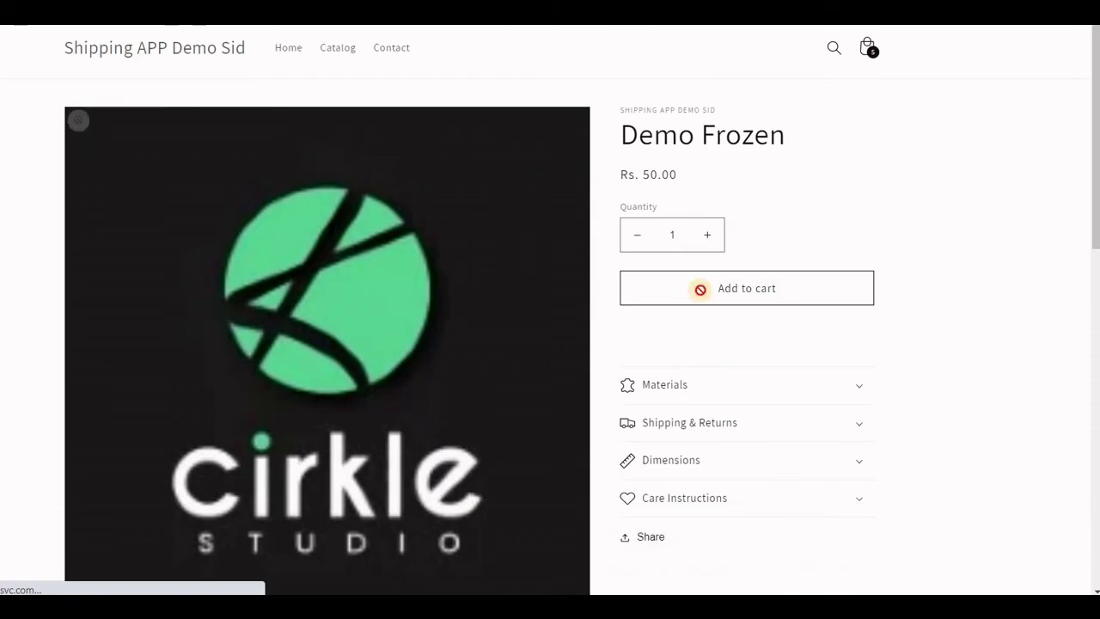
left_click(701, 289)
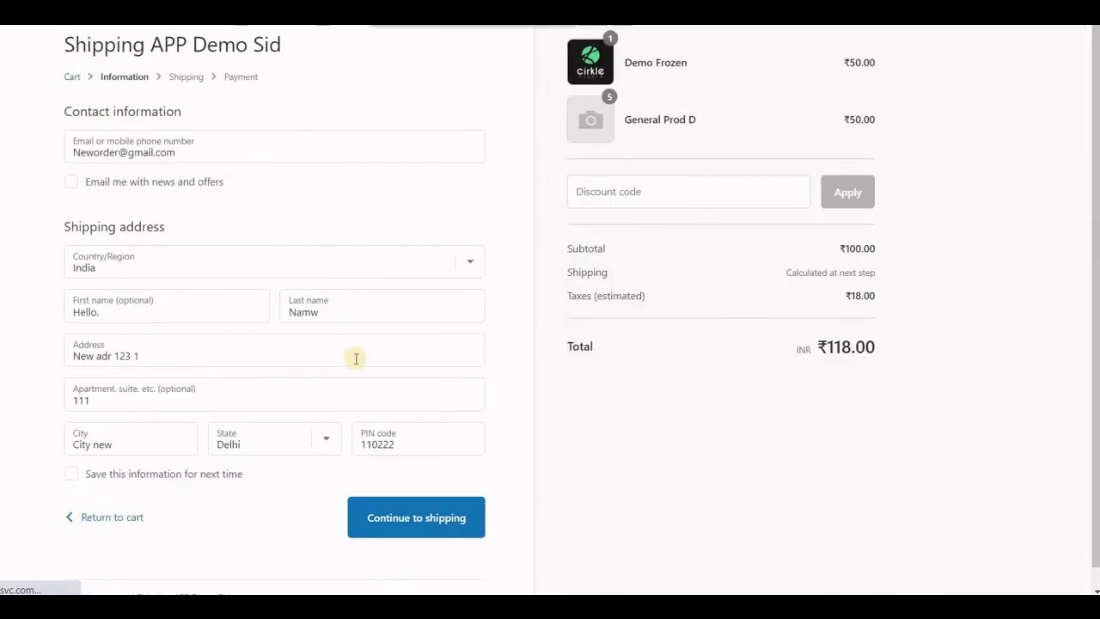
left_click(403, 512)
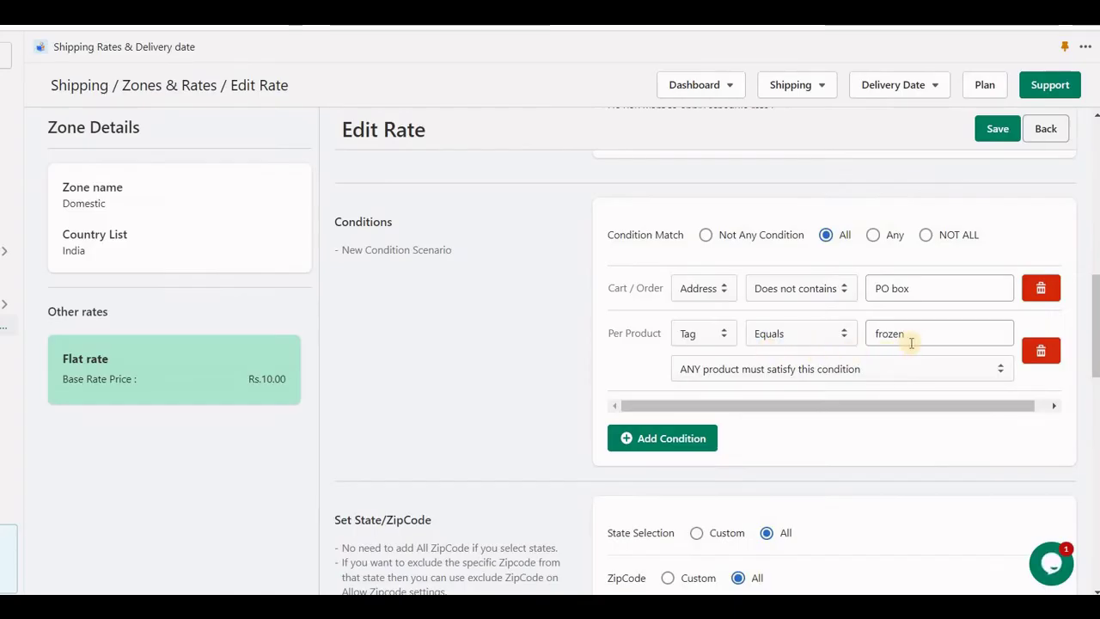
- Compare the frozen tag with Demo Frozen in the order summary, then return to the cart
left_click_drag(908, 344, 791, 347)
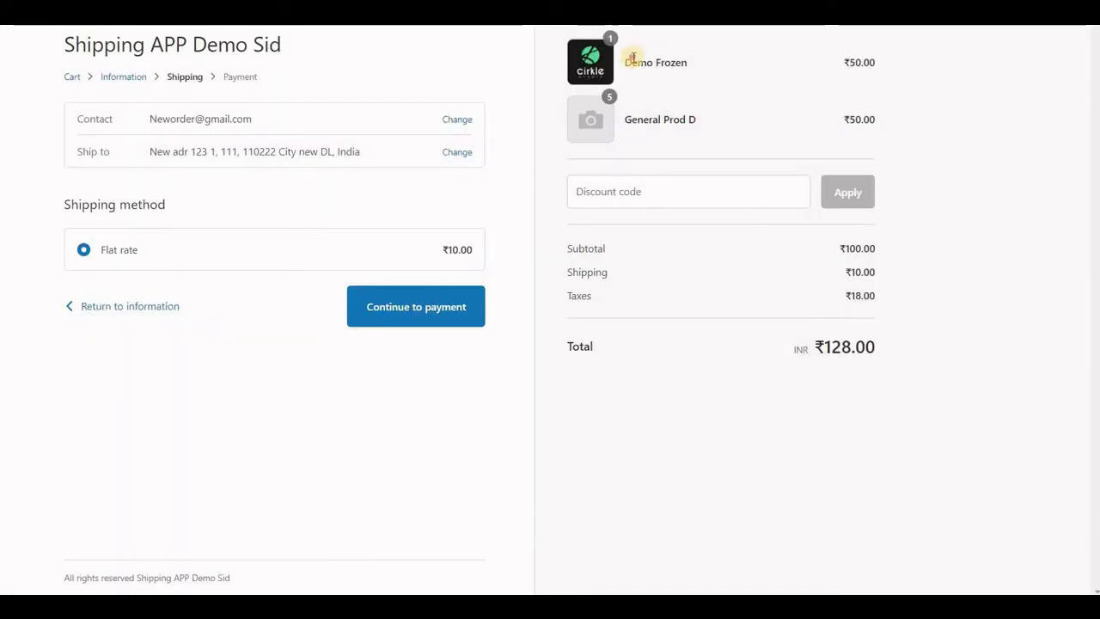
left_click_drag(633, 57, 703, 57)
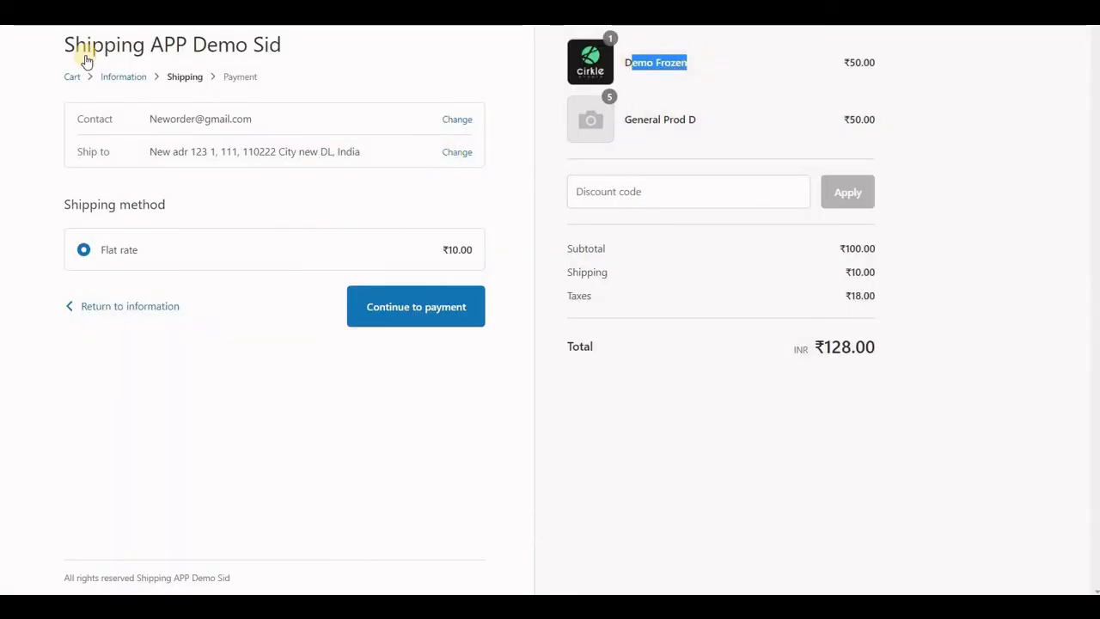
left_click(71, 78)
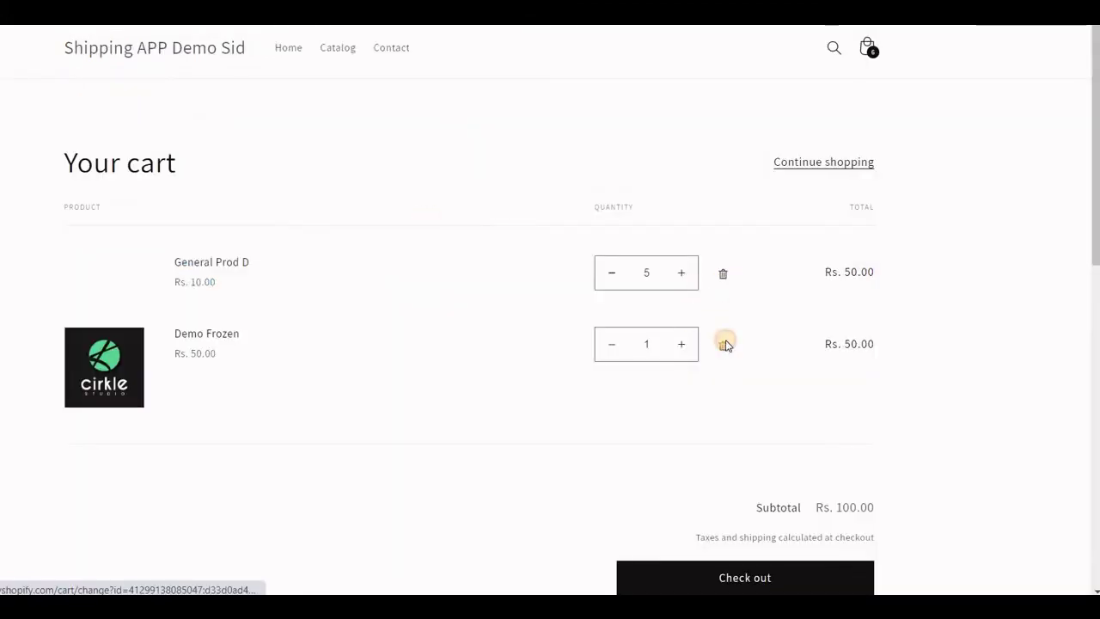
- Remove Demo Frozen and confirm checkout can't ship General Prod D ×5 alone
left_click(724, 344)
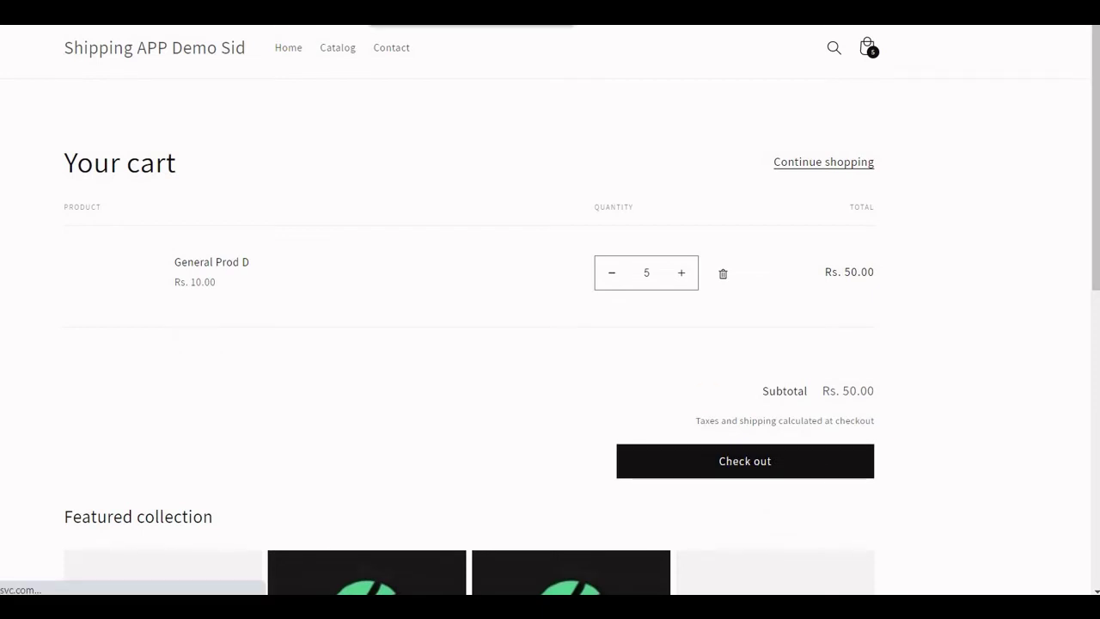
left_click(745, 460)
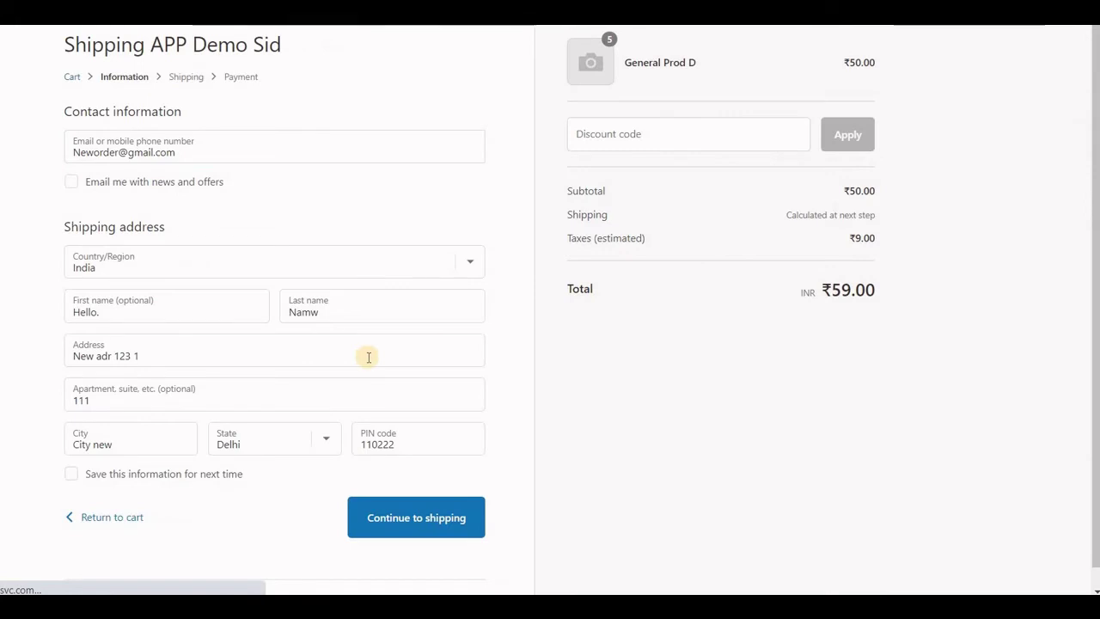
type("1")
left_click(412, 515)
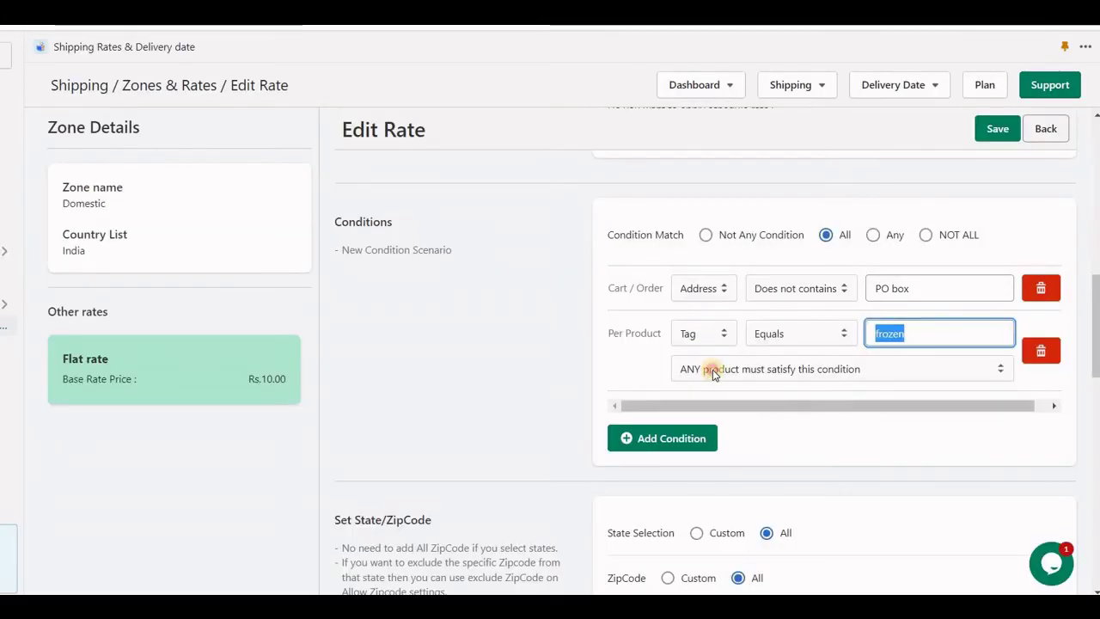
left_click(713, 371)
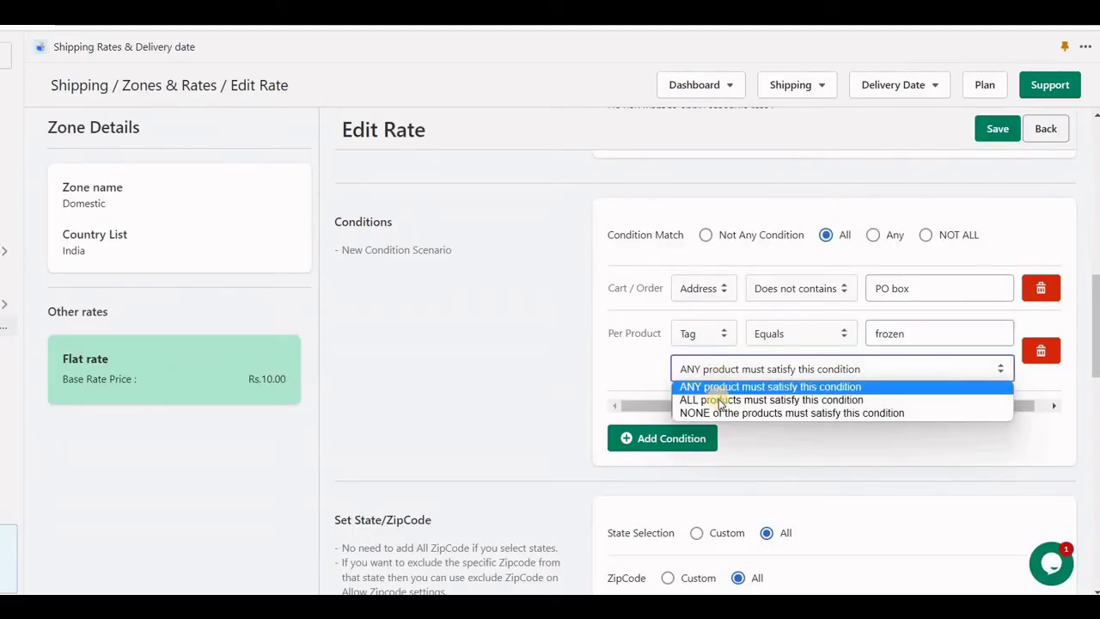
- Switch the frozen-tag condition to NONE of the products must satisfy it, and save
left_click(798, 401)
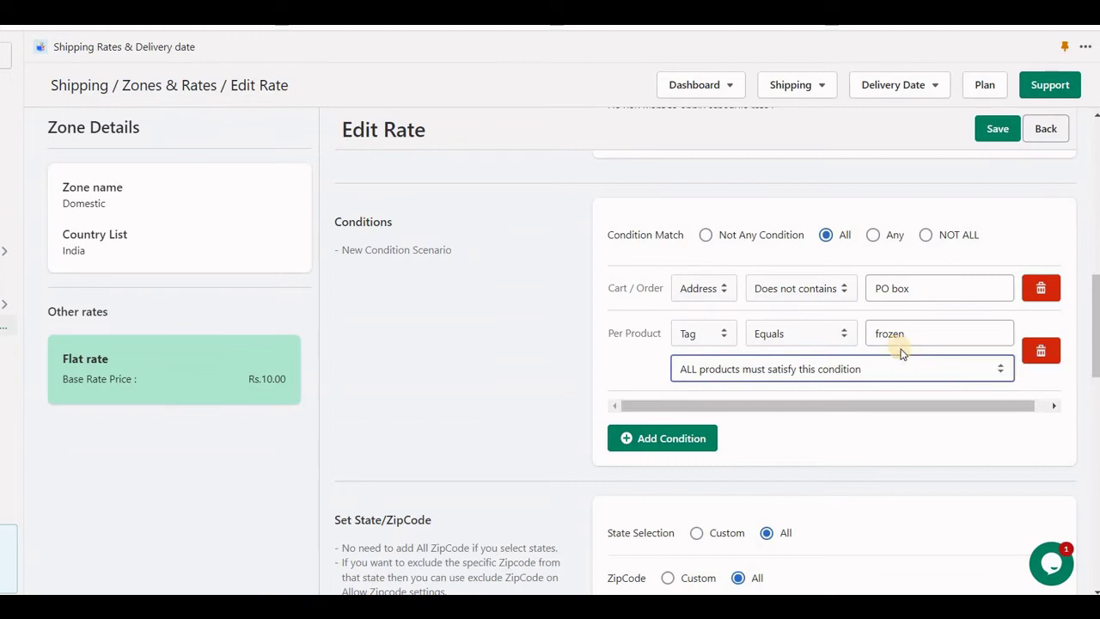
left_click(901, 365)
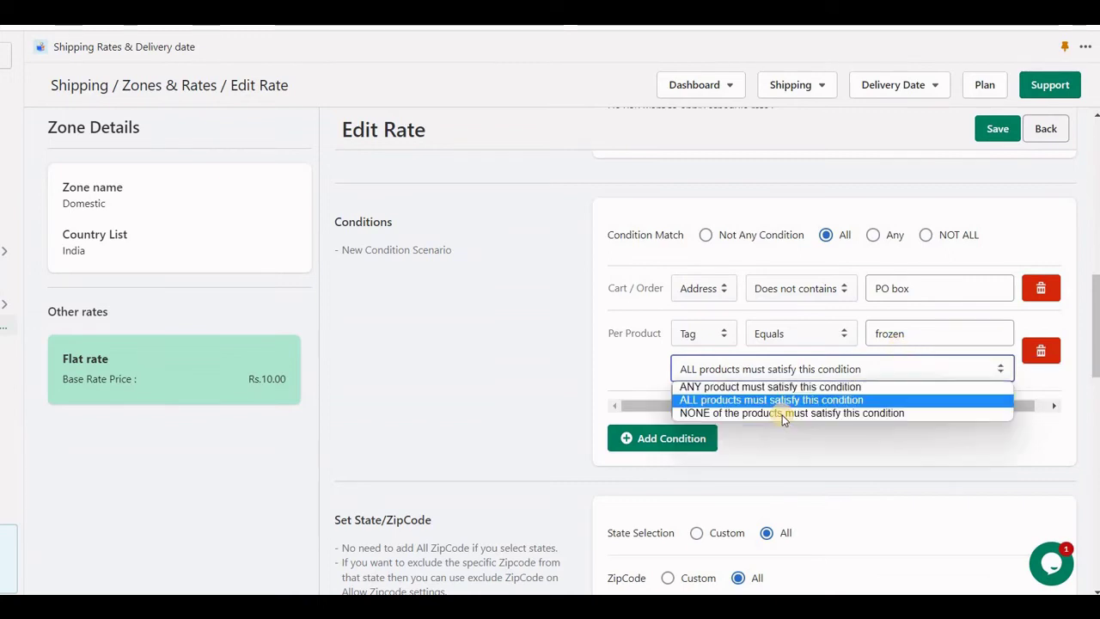
left_click(778, 410)
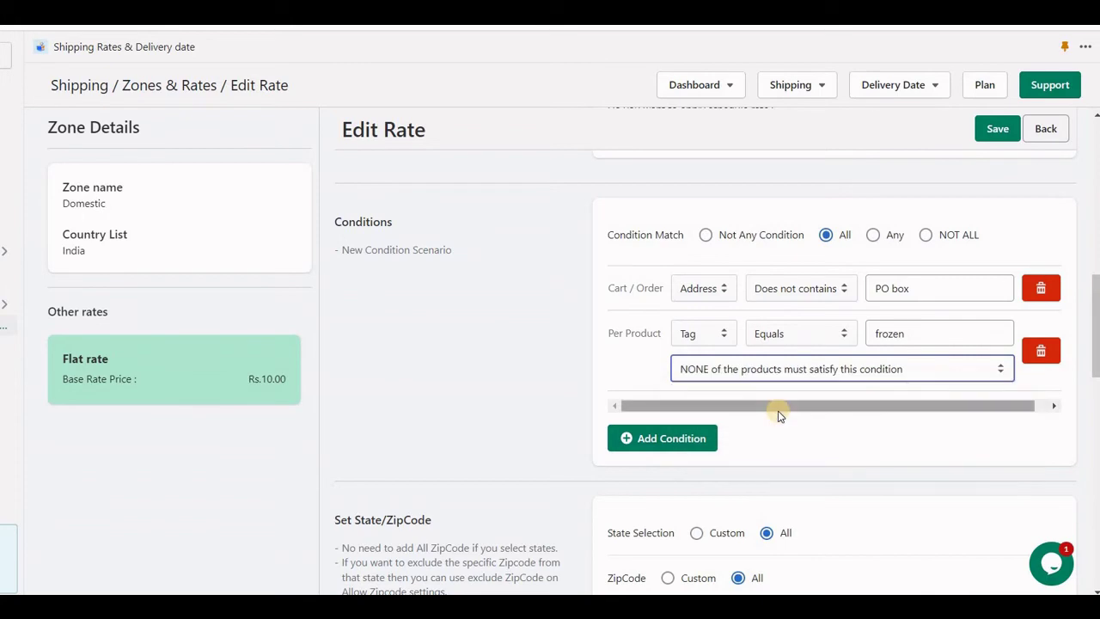
left_click(993, 134)
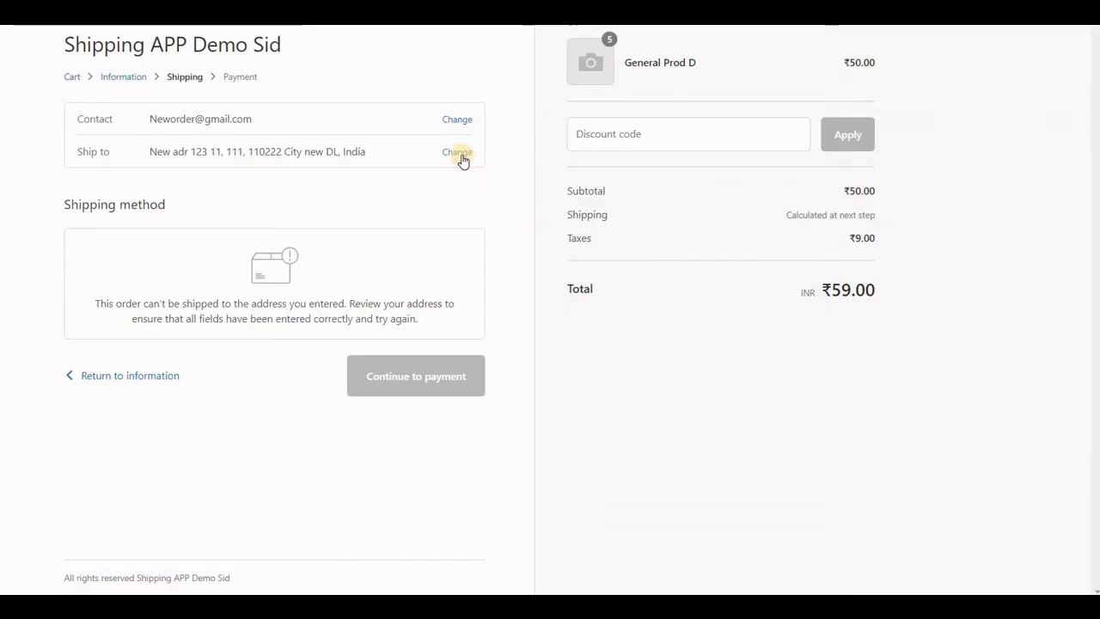
left_click(458, 152)
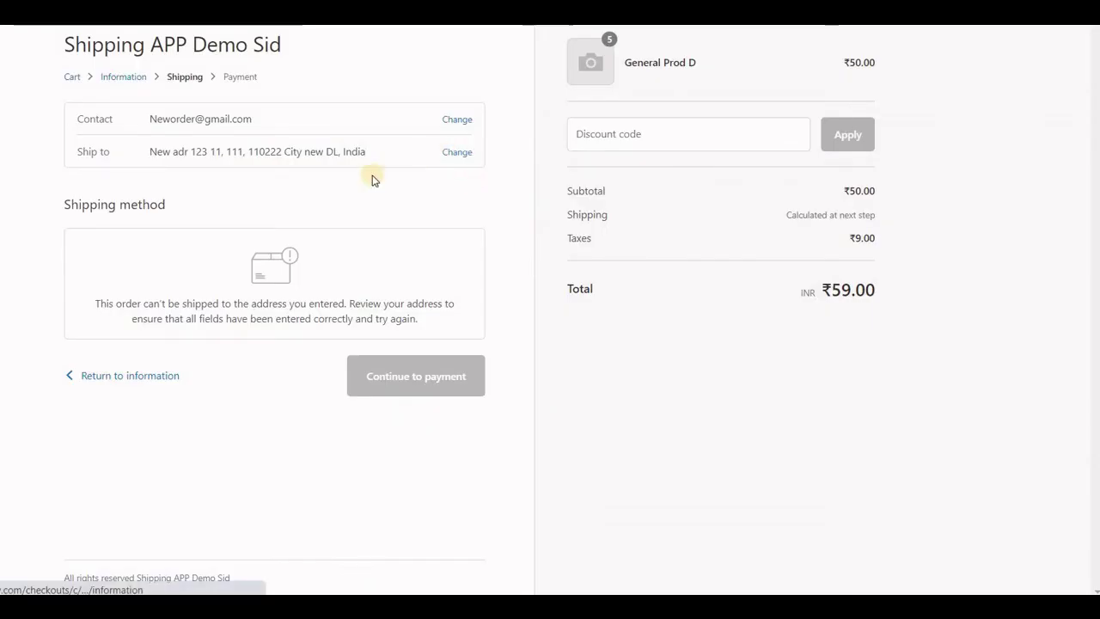
- Edit the checkout street address and continue to the shipping step
left_click(275, 348)
type("2")
left_click(407, 519)
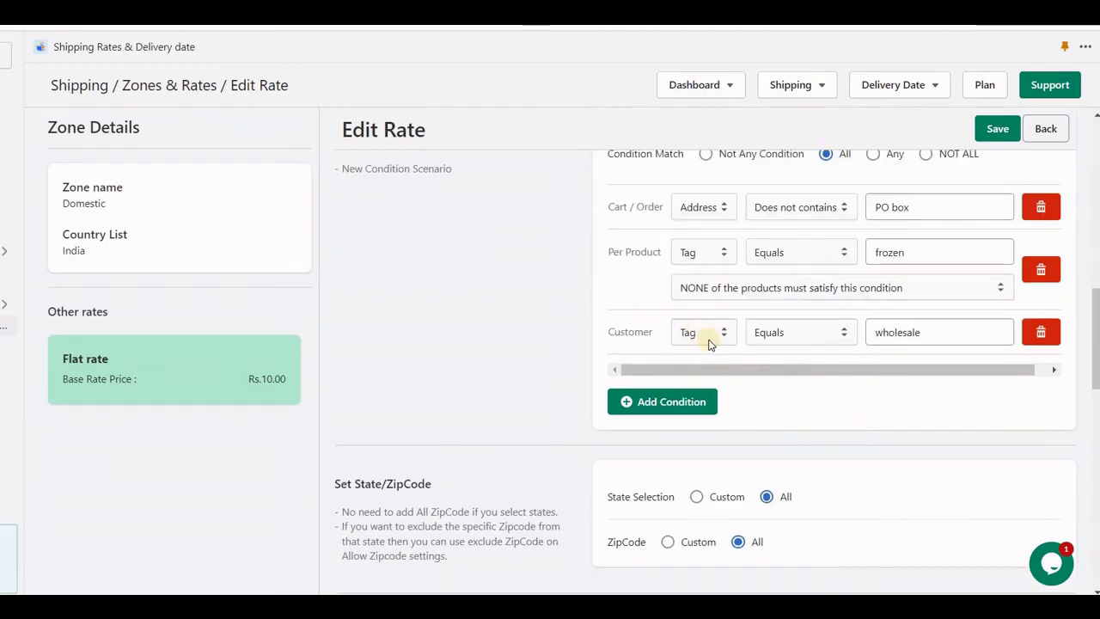
- Set the third condition to Customer Tag Equals wholesale
left_click(709, 342)
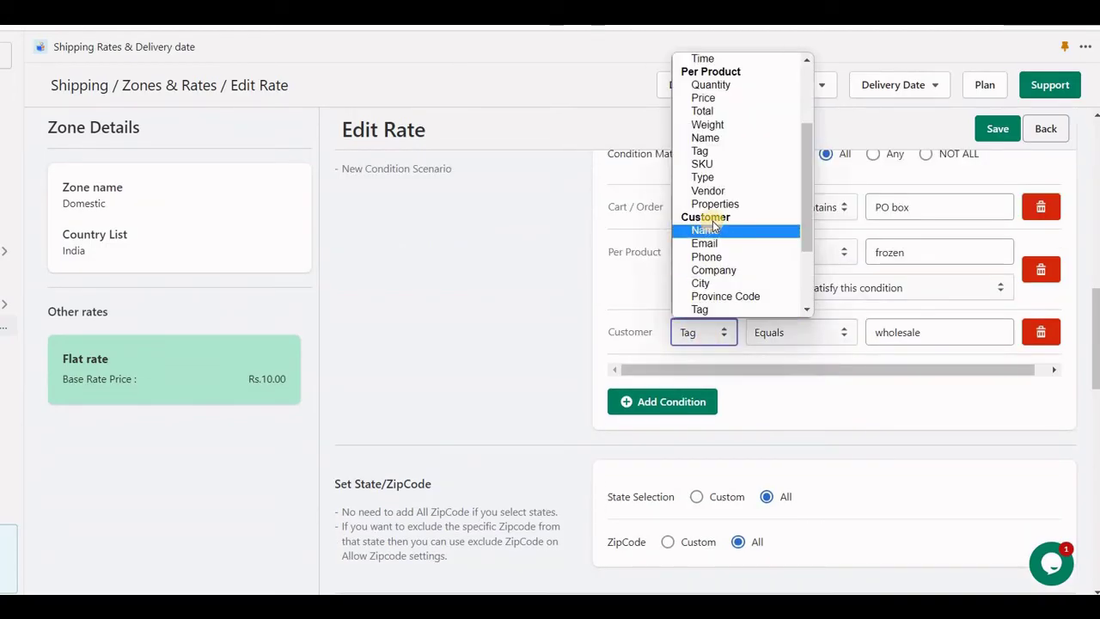
scroll(710, 226, "down", 3)
left_click(705, 200)
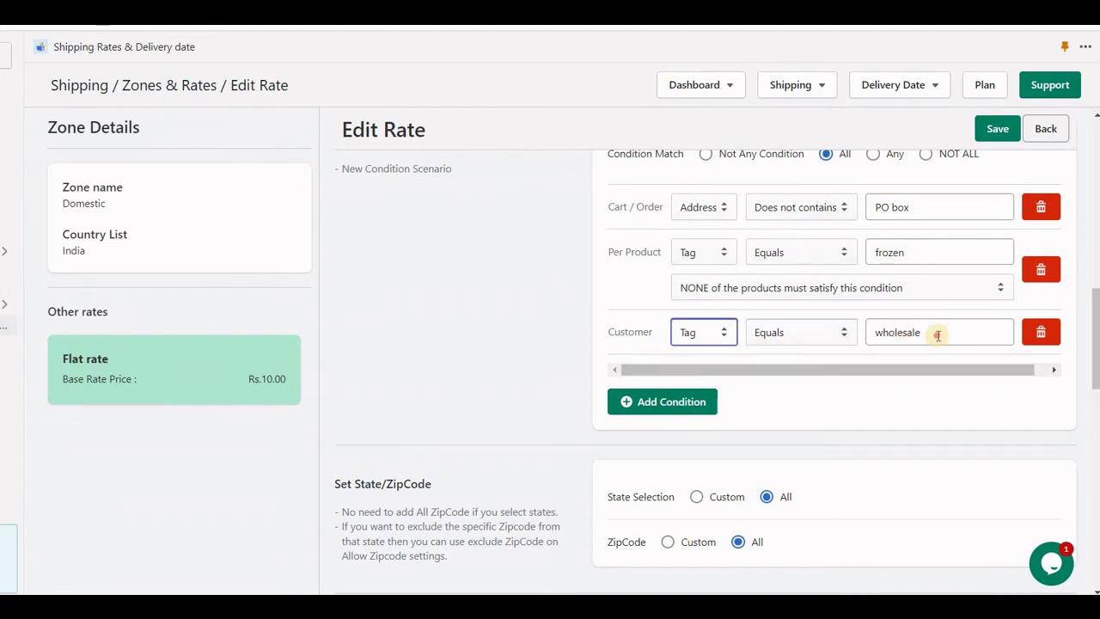
key("Tab")
key("Tab")
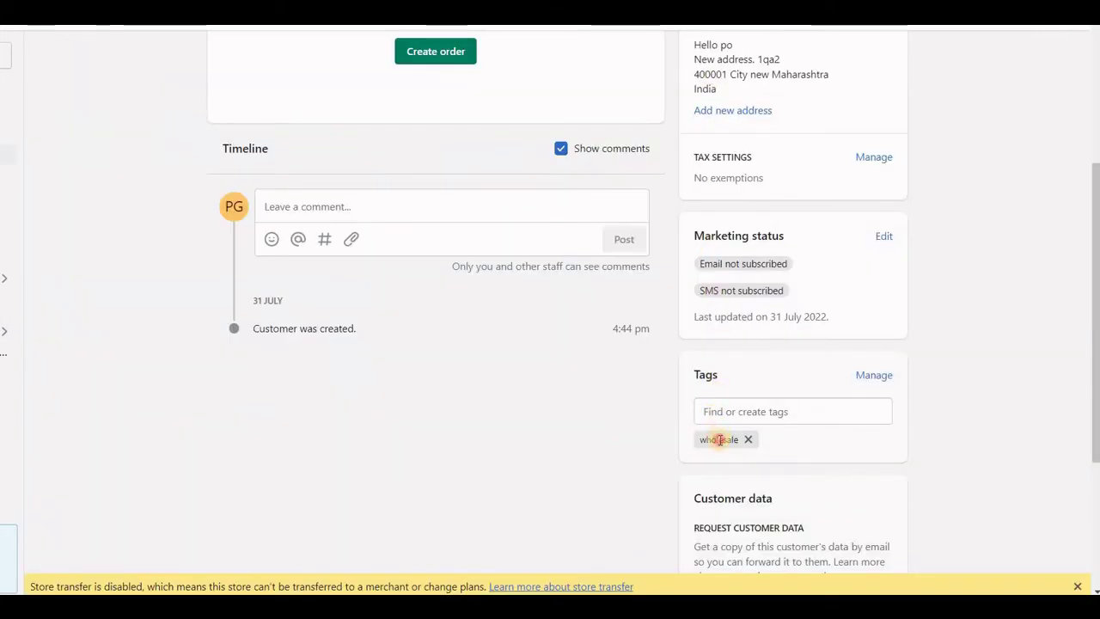
scroll(692, 453, "up", 3)
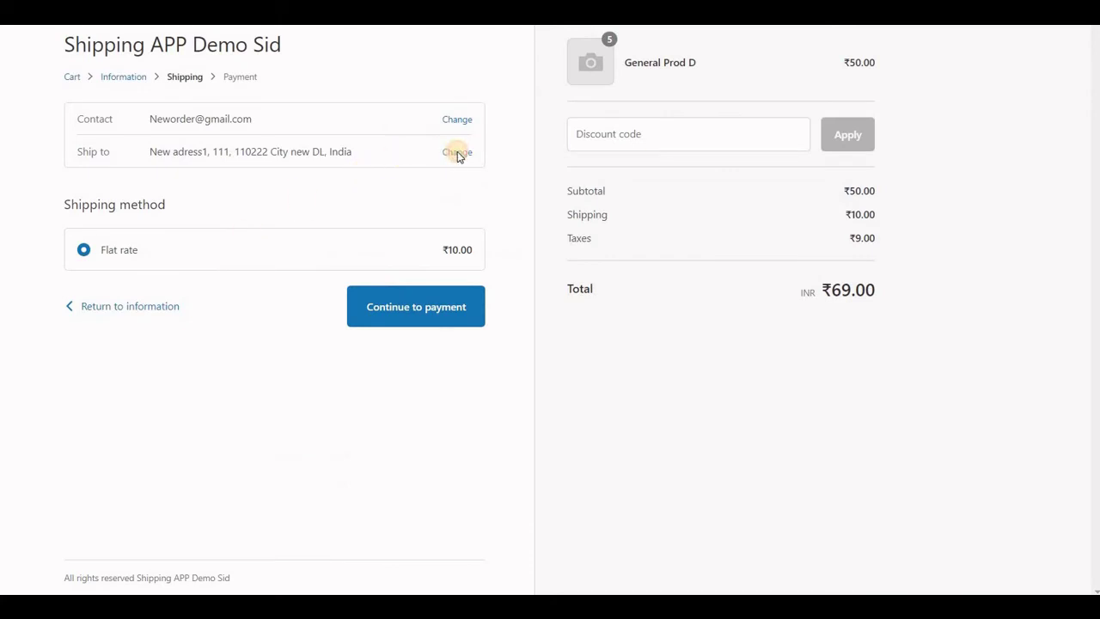
- Edit the street address again and confirm checkout still offers the ₹10.00 Flat rate
left_click(457, 153)
key("Tab")
key("Tab")
key("Tab")
key("Tab")
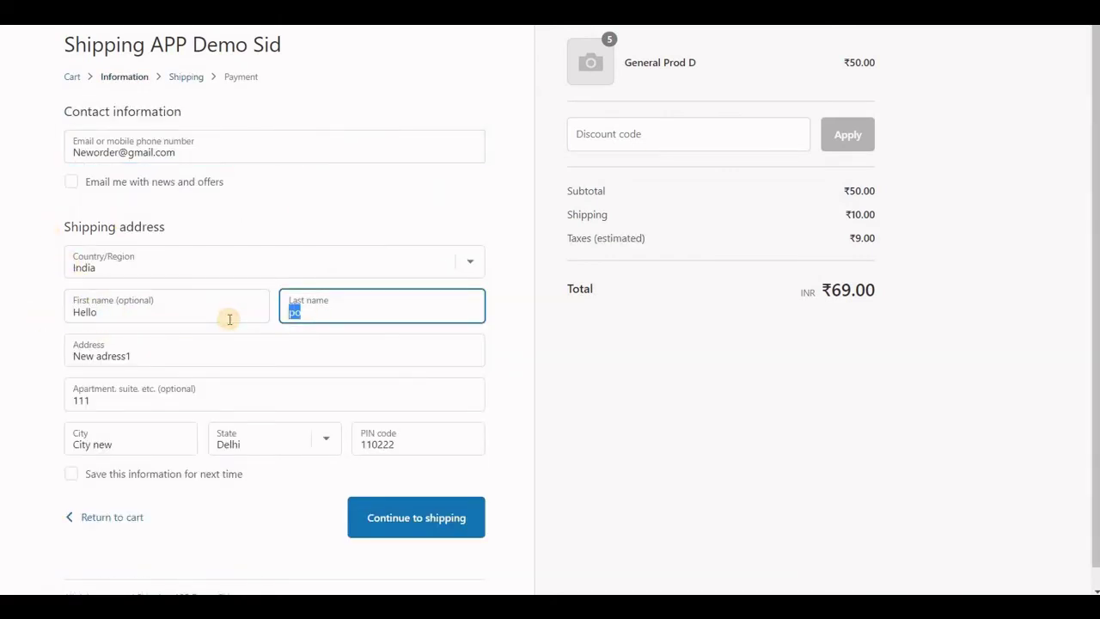
left_click(186, 356)
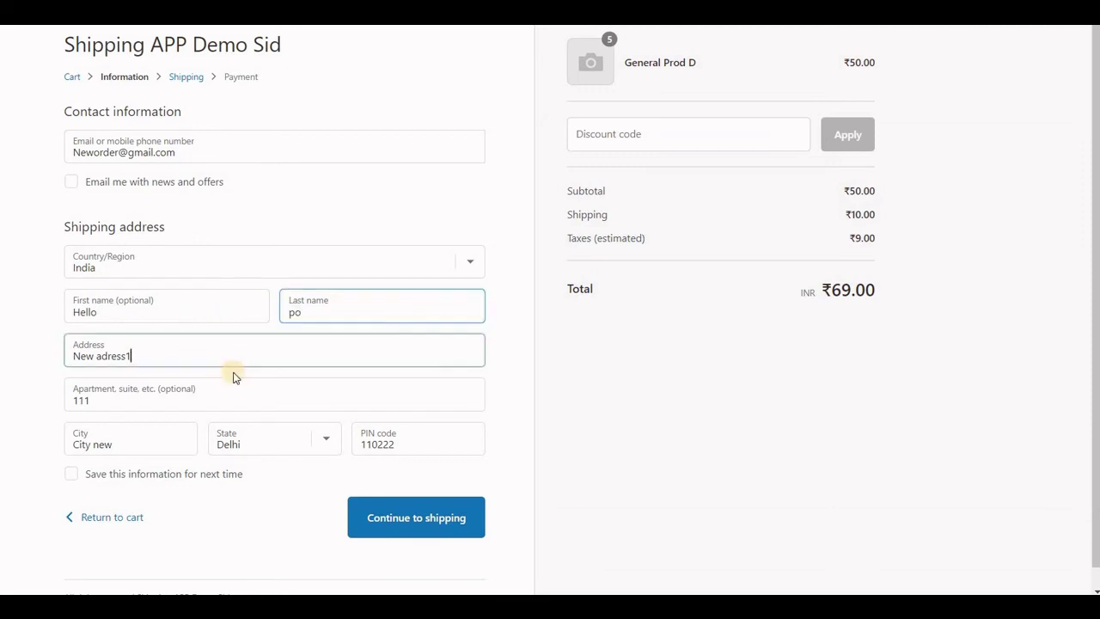
type("1")
left_click(403, 519)
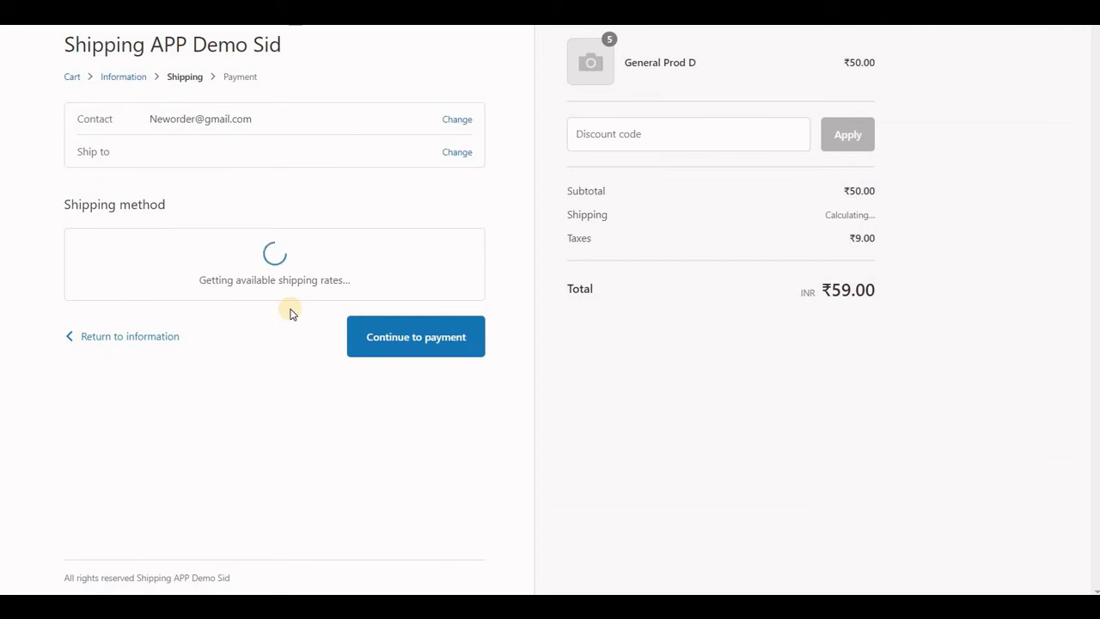
- Replace the last name on the checkout shipping address
left_click(453, 152)
left_click(332, 314)
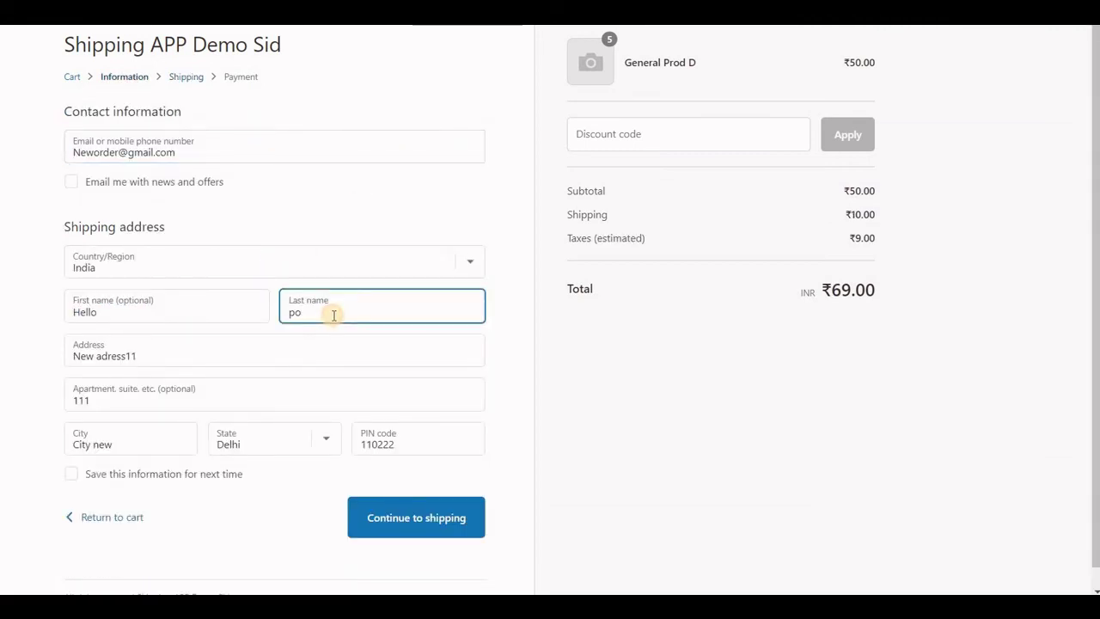
key("BackSpace")
key("BackSpace")
type("norwee")
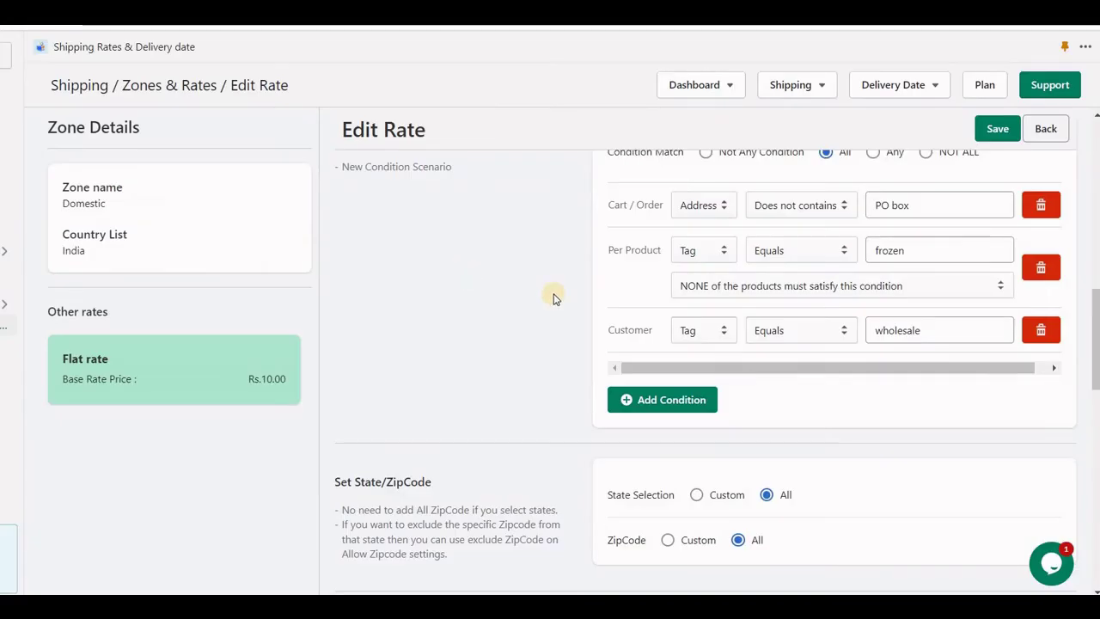
- Change the third condition to Delivery Day of the week, Monday through Friday, and save
left_click(706, 340)
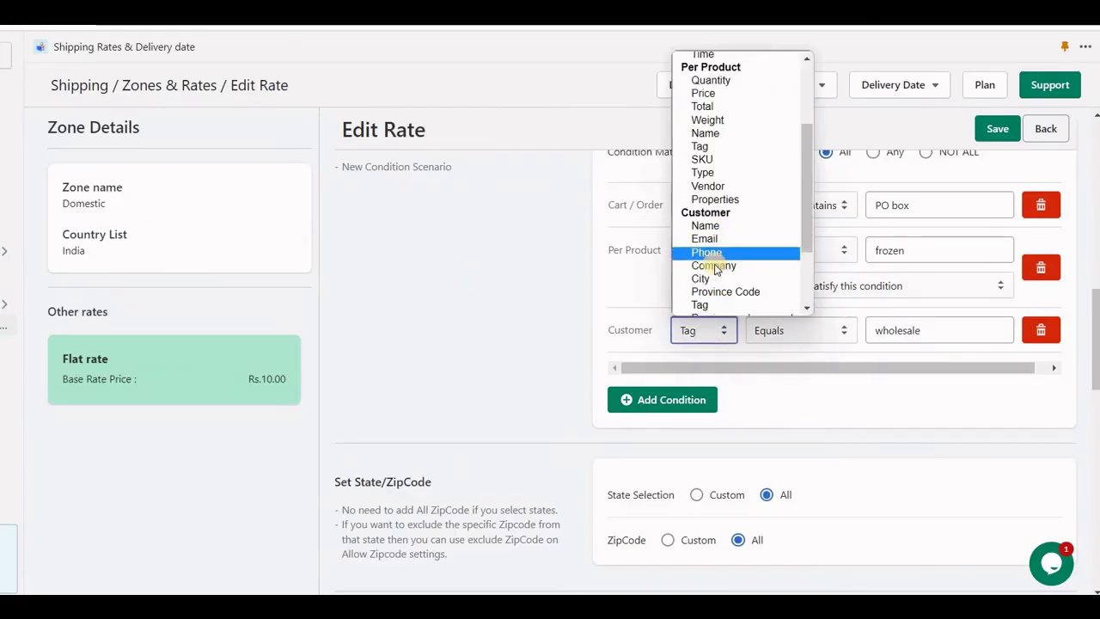
scroll(721, 268, "down", 2)
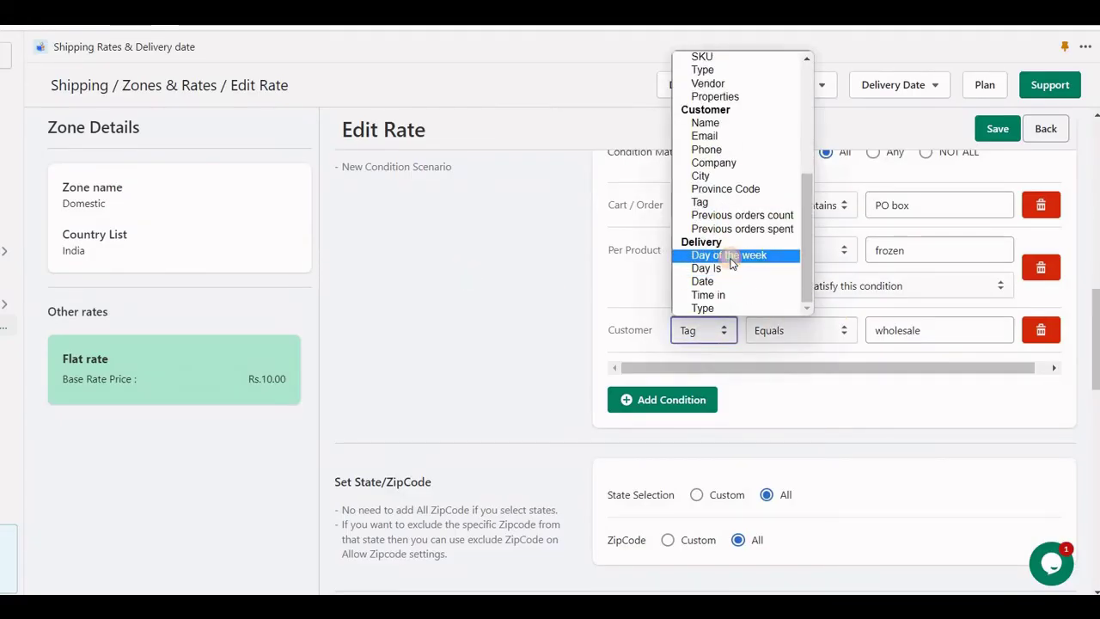
left_click(729, 255)
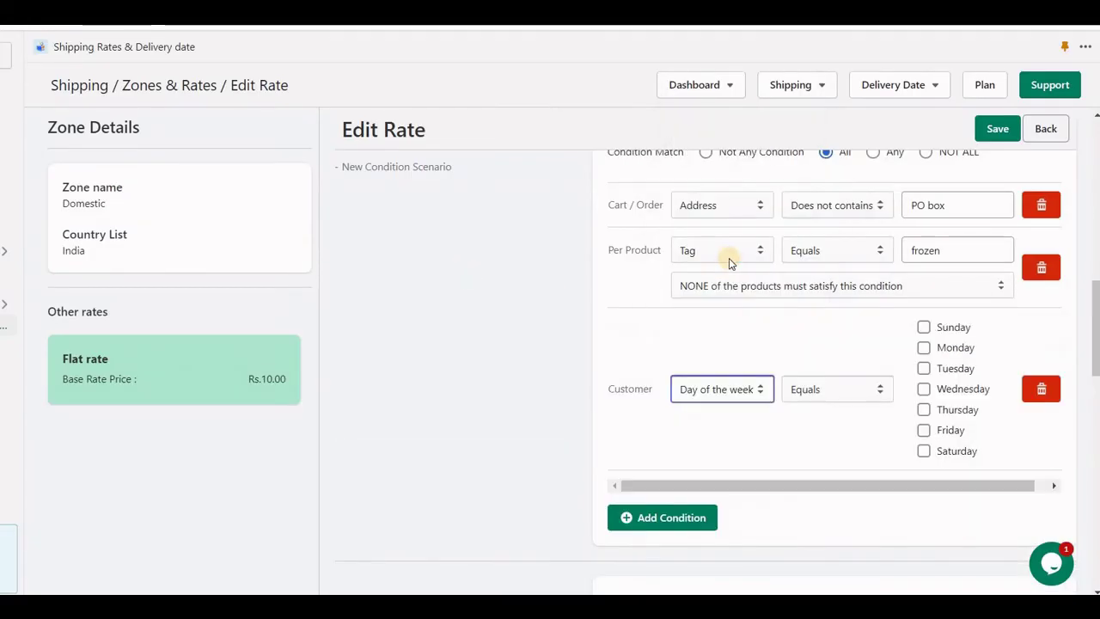
left_click(947, 348)
left_click(950, 368)
left_click(954, 389)
left_click(956, 410)
left_click(955, 429)
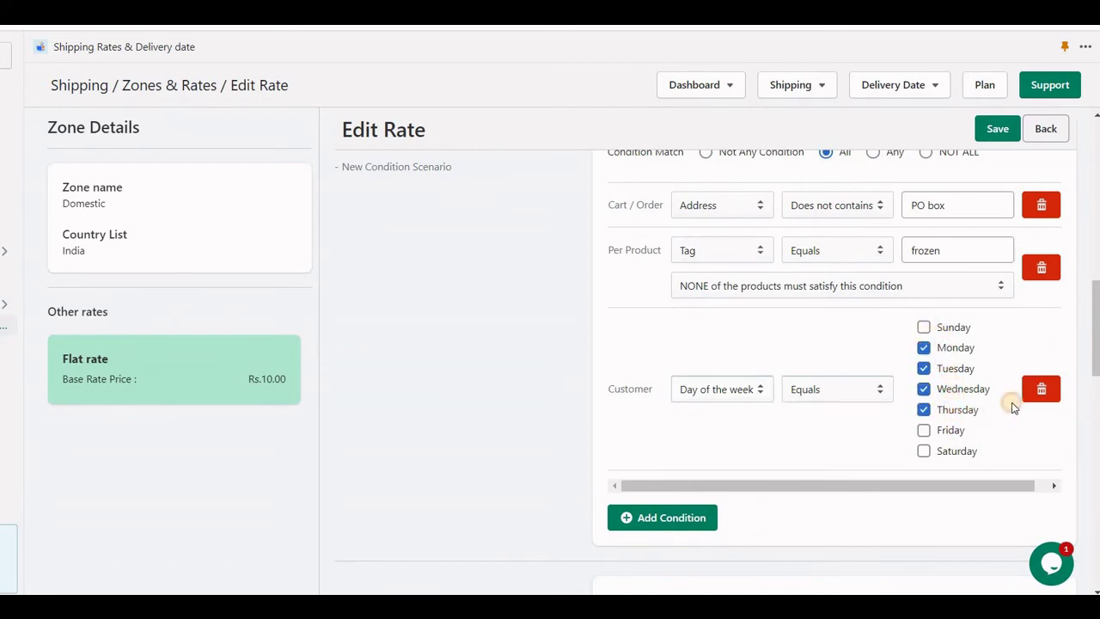
left_click(997, 129)
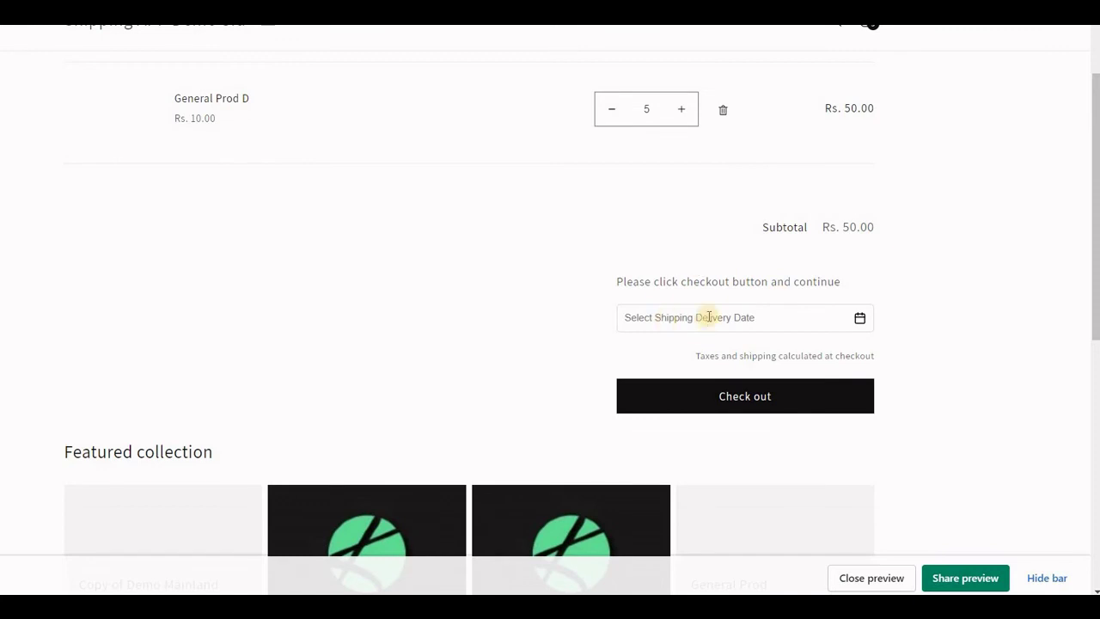
- Check out without a delivery date, entering street, apartment, city and PIN, and see no shipping option
left_click(708, 317)
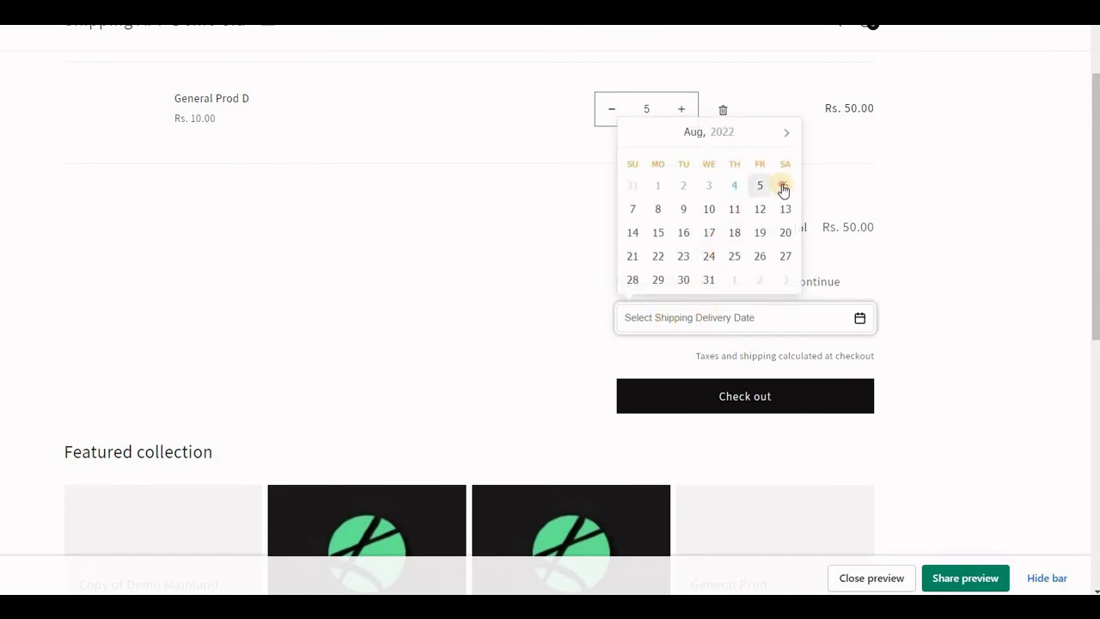
left_click(746, 397)
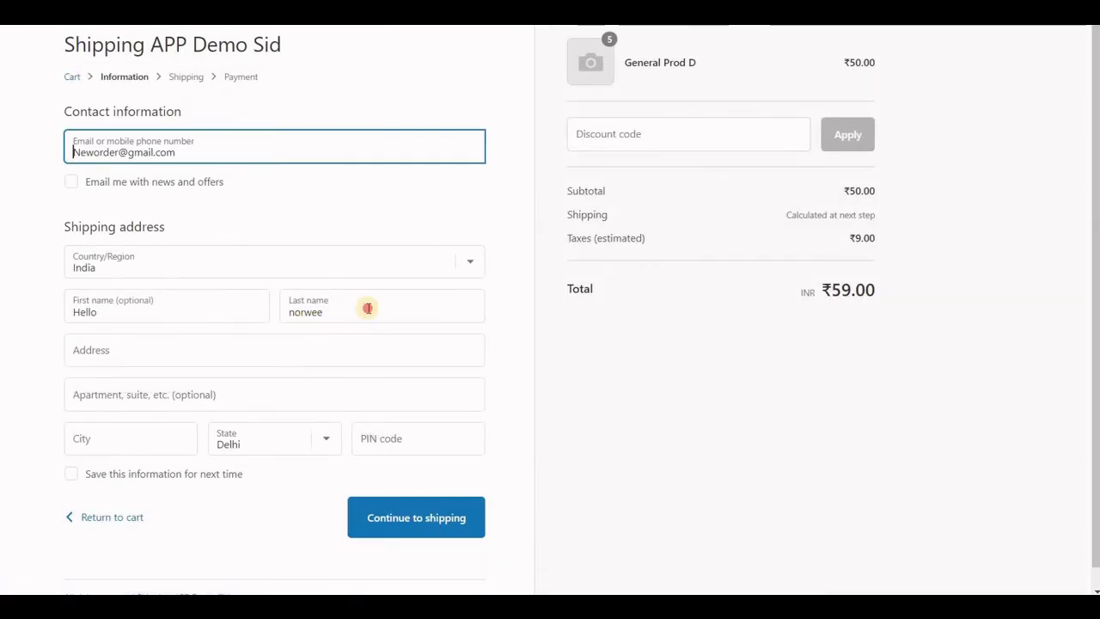
left_click(349, 350)
type("123")
key("Tab")
type("1")
key("Tab")
type("1")
key("Tab")
key("Tab")
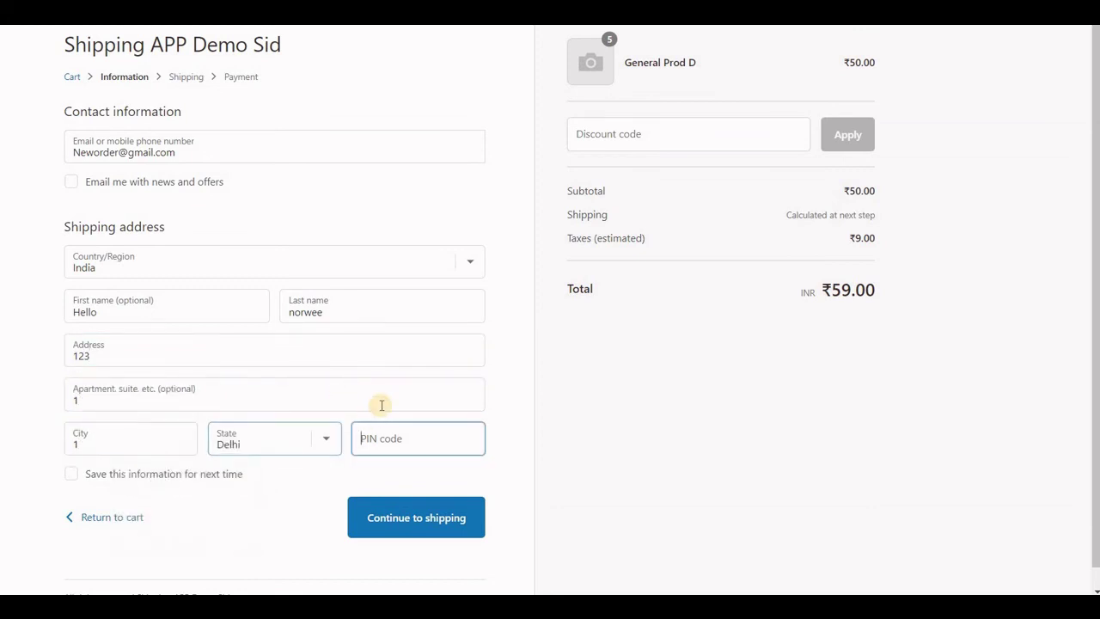
type("110222")
key("Return")
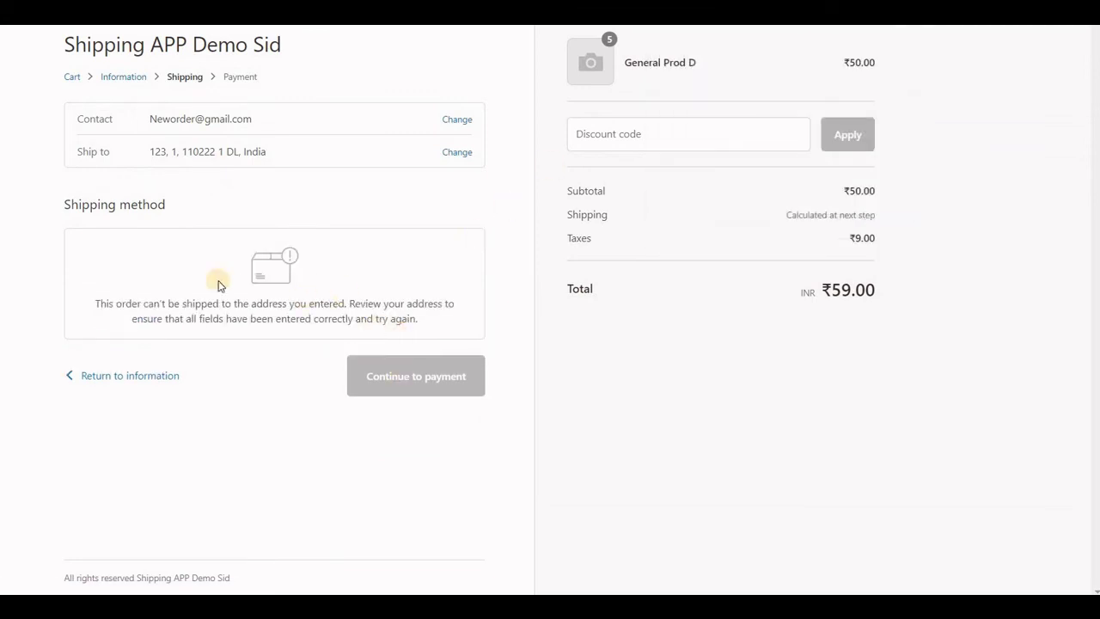
- Pick 11 August as the cart's delivery date and confirm checkout offers the ₹10.00 Flat rate
left_click(66, 79)
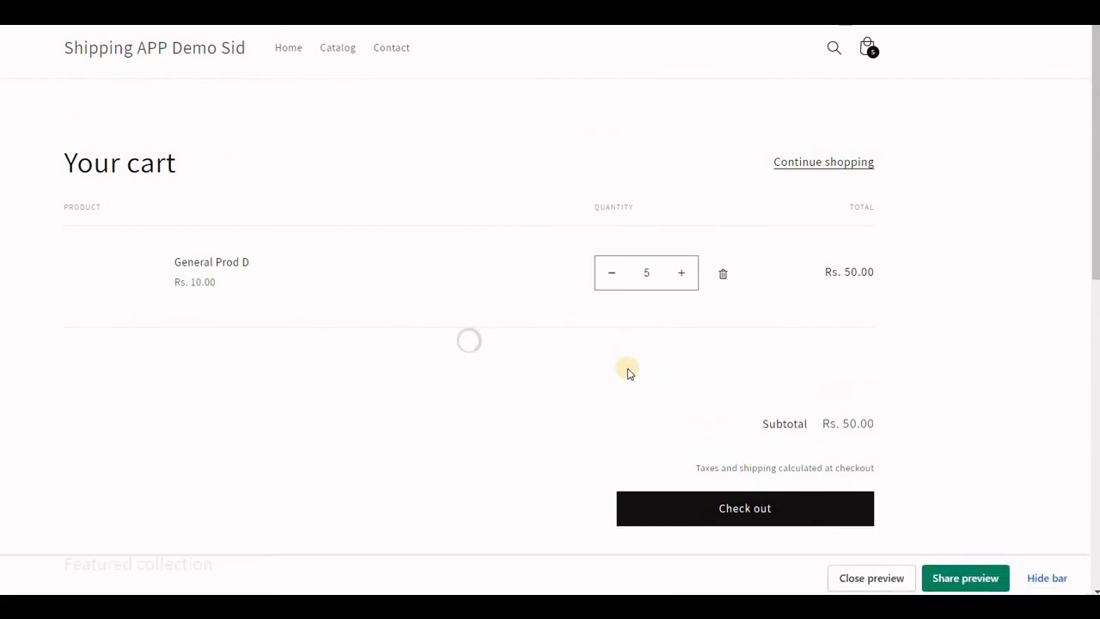
scroll(653, 383, "down", 1)
left_click(675, 395)
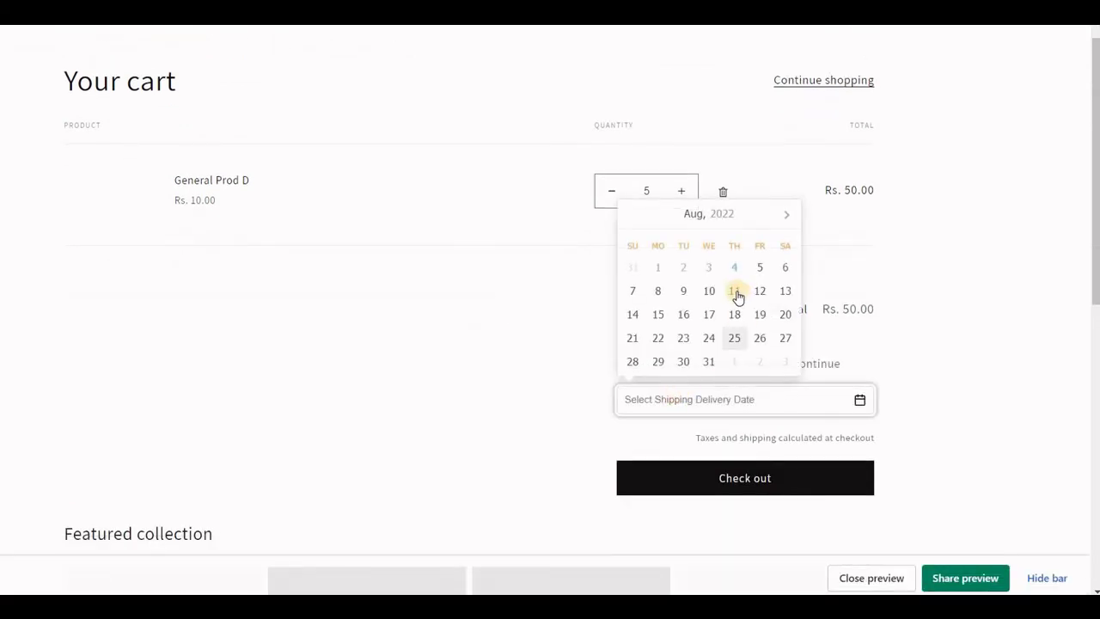
left_click(733, 290)
left_click(725, 482)
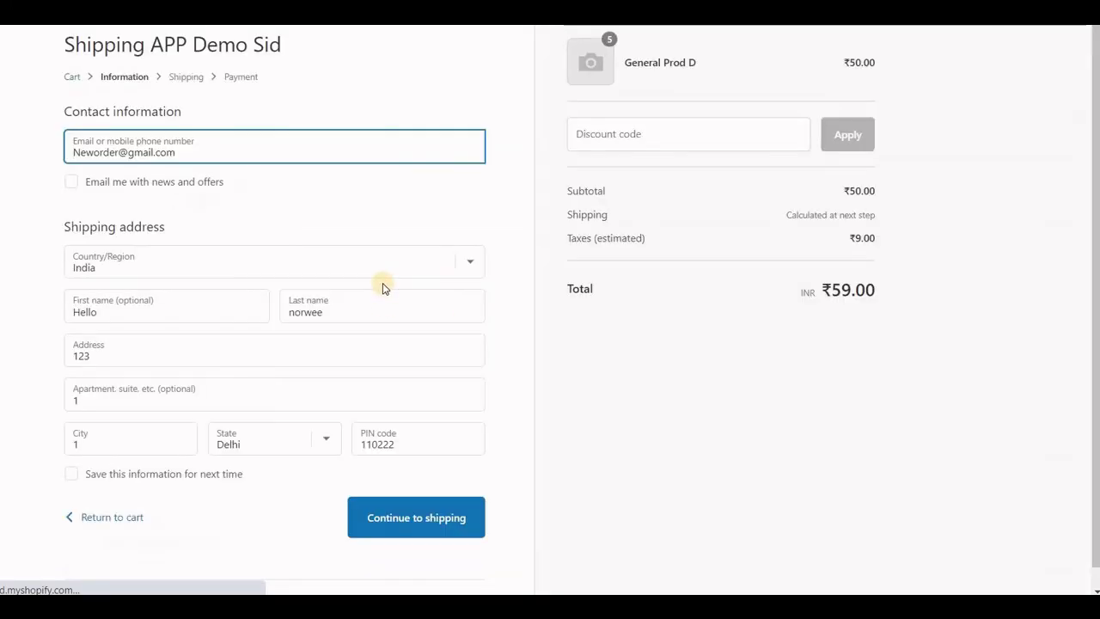
left_click(368, 364)
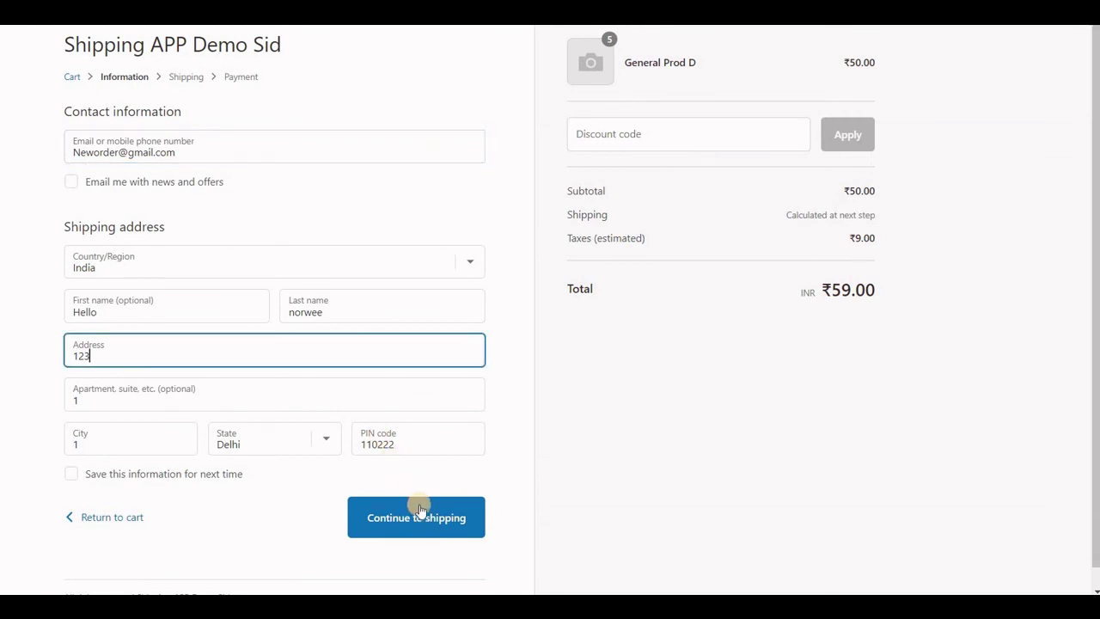
left_click(422, 513)
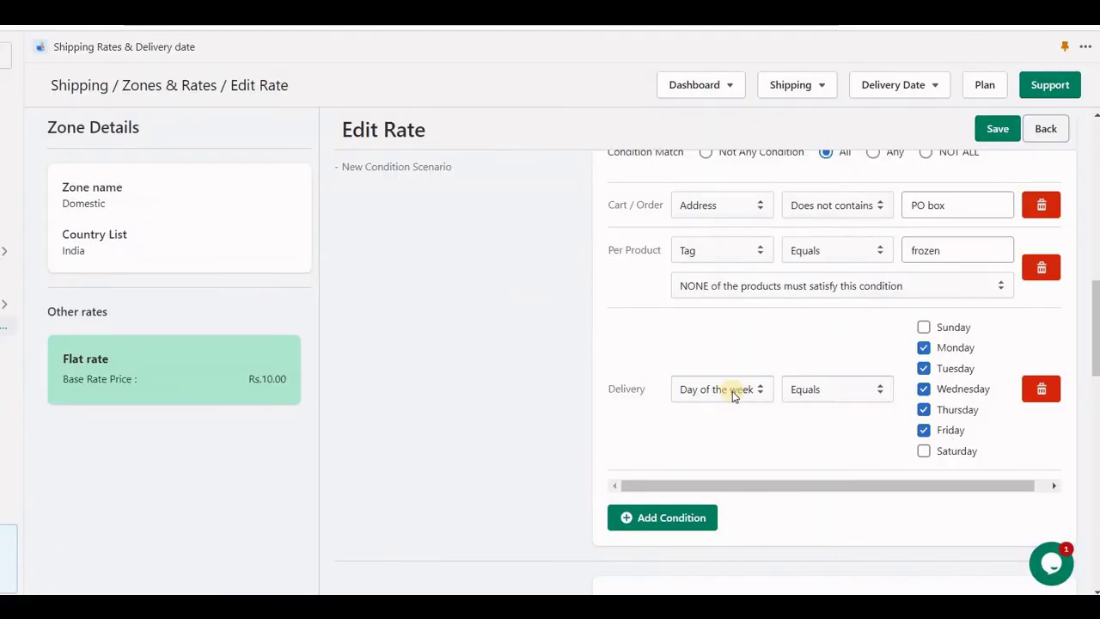
left_click(735, 392)
scroll(744, 309, "down", 2)
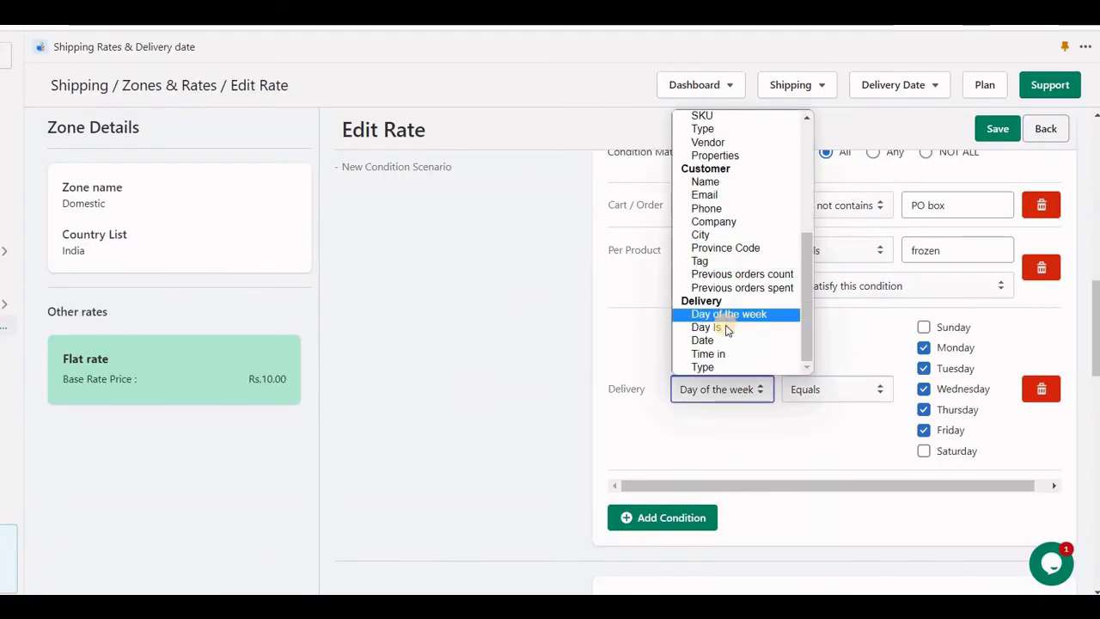
left_click(726, 328)
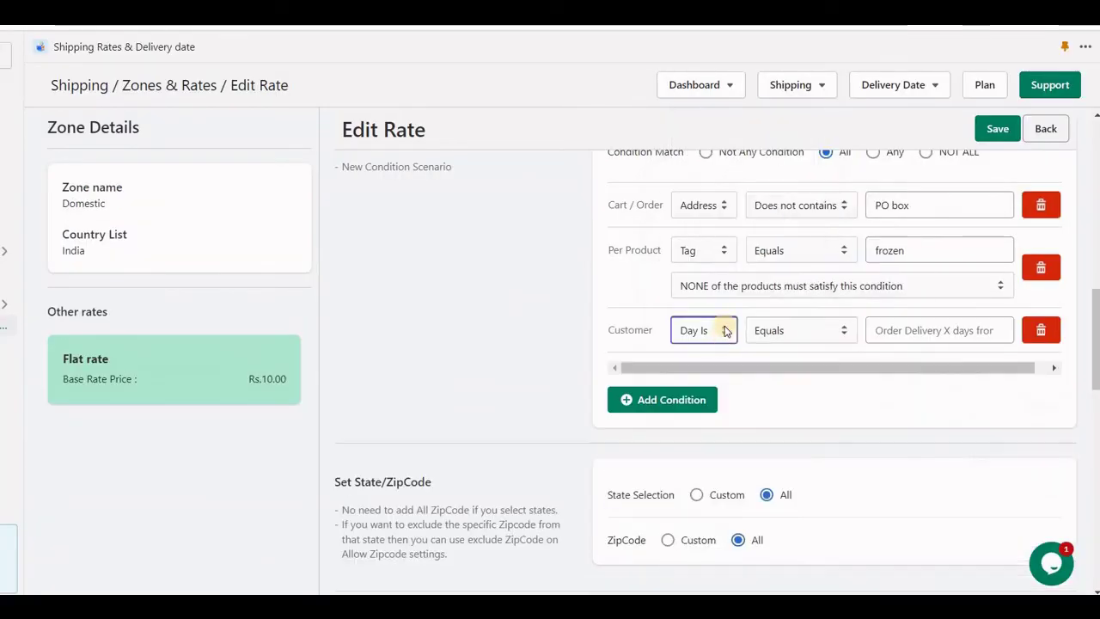
left_click(898, 332)
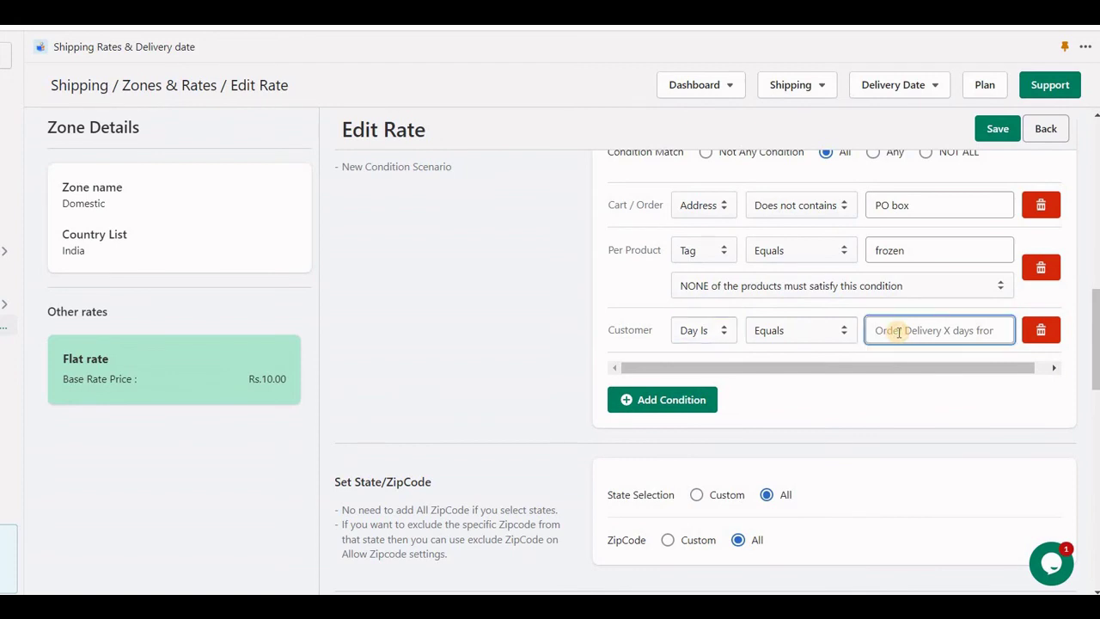
left_click(696, 333)
key("Down")
key("Down")
key("Down")
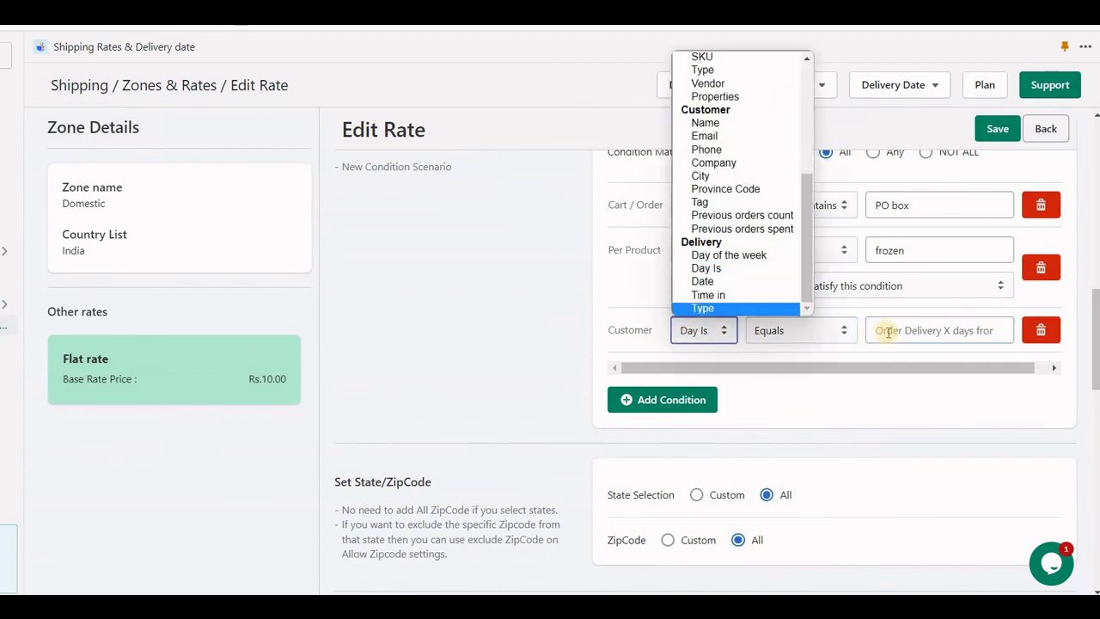
key("Up")
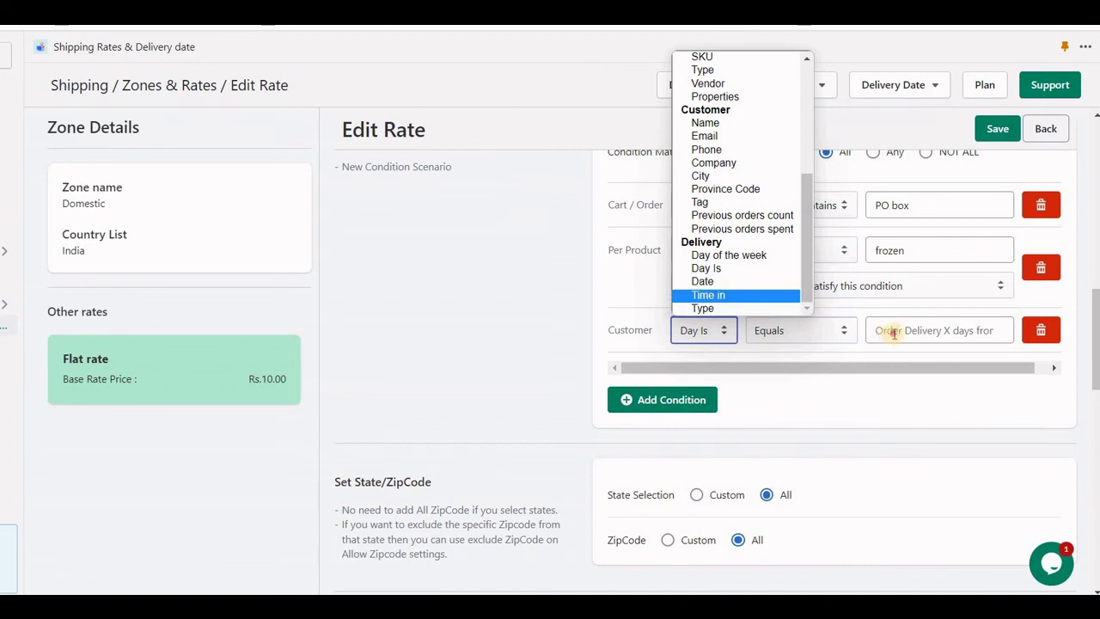
key("Escape")
left_click(888, 330)
type("0")
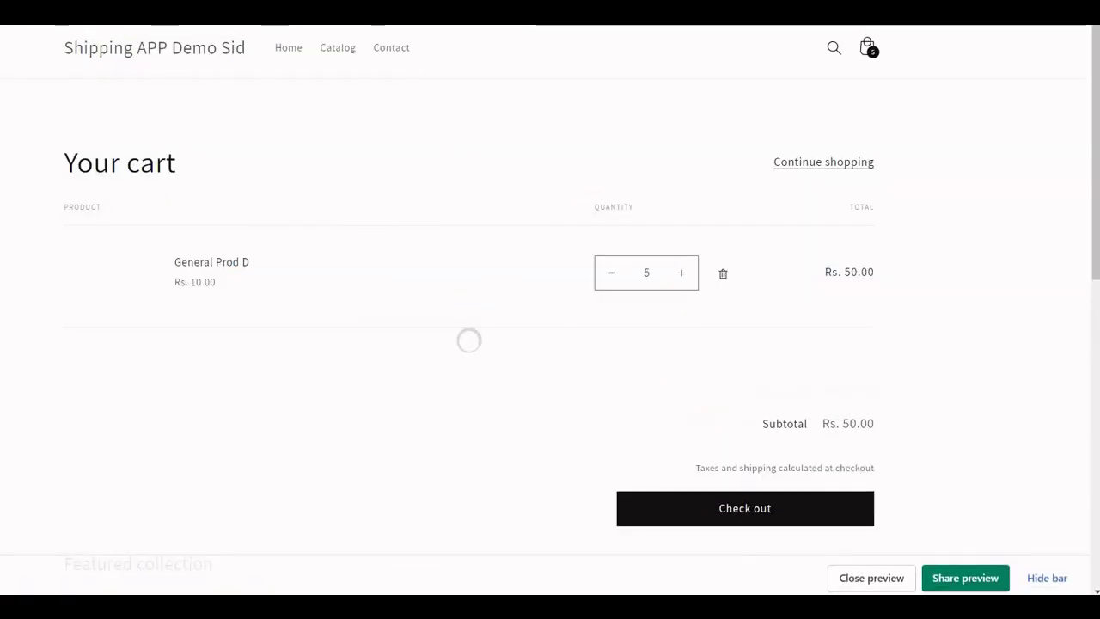
scroll(765, 430, "down", 1)
left_click(750, 404)
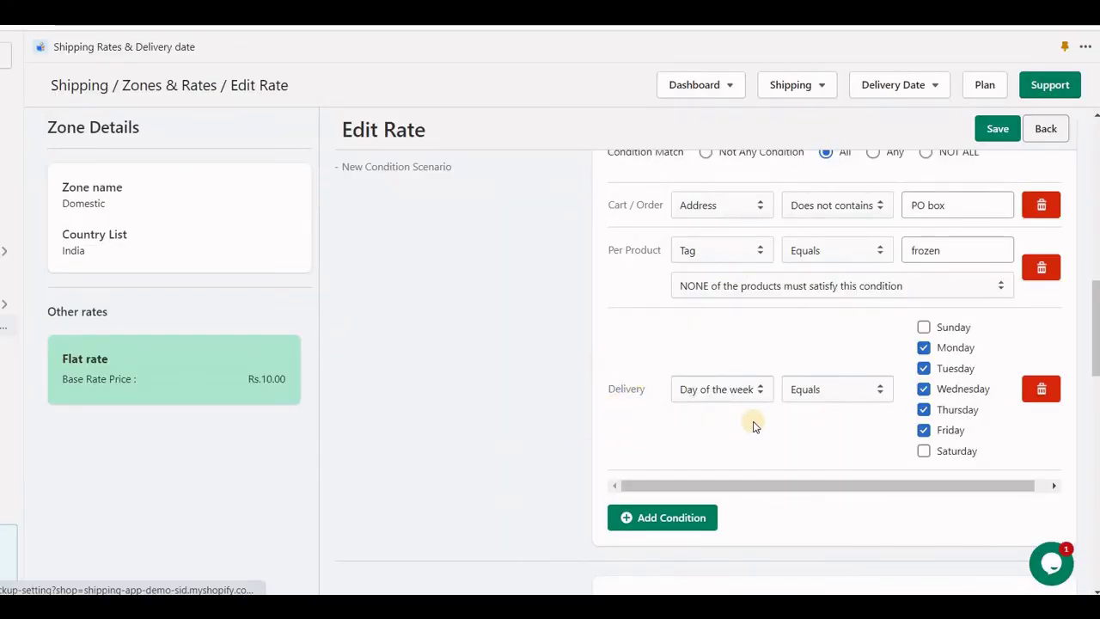
- Set the condition to Delivery Type Store Pickup and delete the frozen-tag and PO box conditions
left_click(738, 391)
scroll(749, 327, "down", 2)
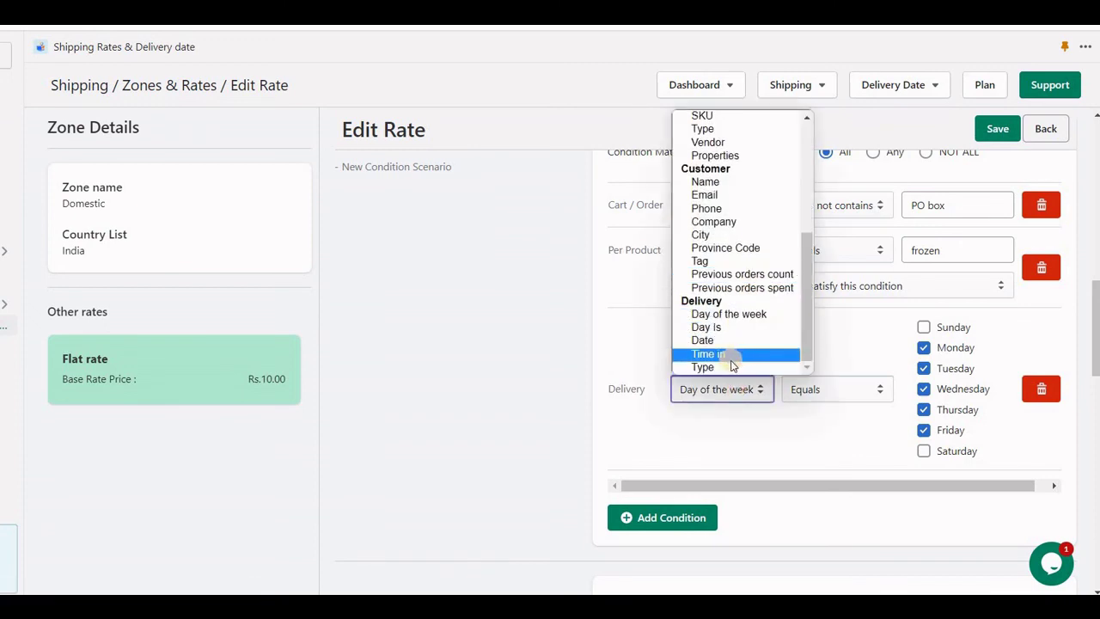
left_click(730, 367)
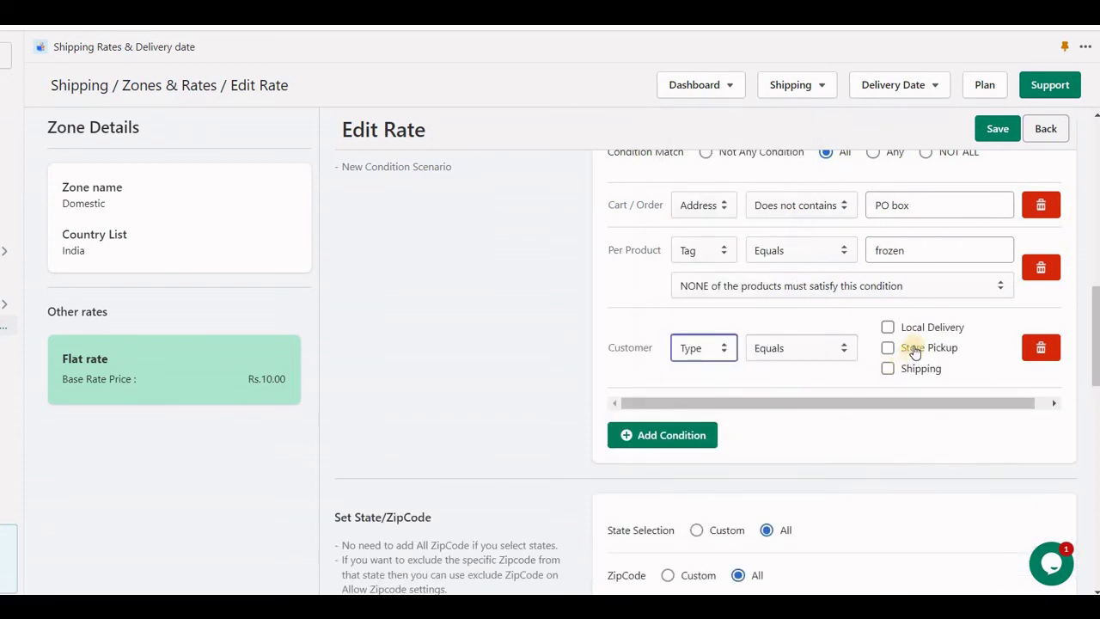
left_click(888, 347)
left_click(1040, 267)
left_click(1040, 205)
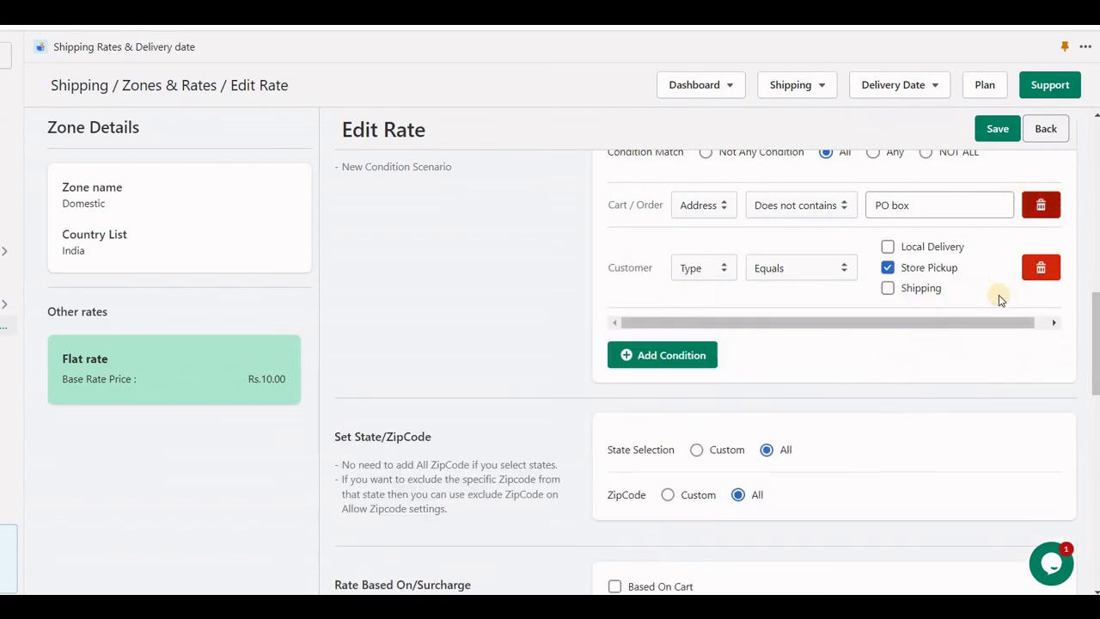
- Set the base price to 0, rename the rate Store Pickup, and save
scroll(727, 319, "up", 10)
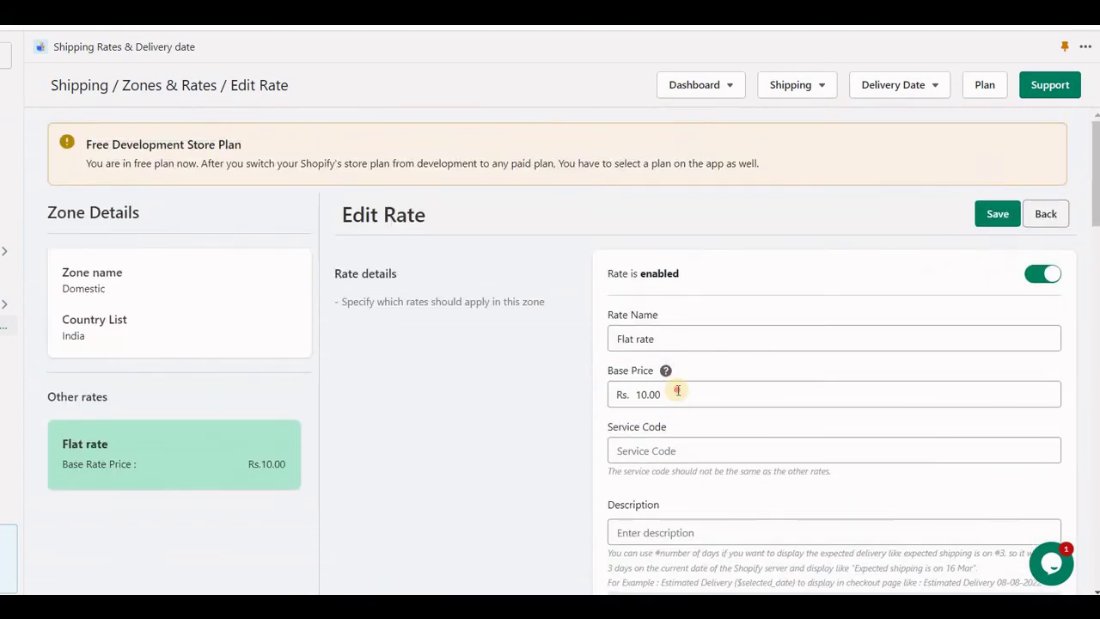
key("ctrl+a")
type("0")
key("shift+Tab")
type("St")
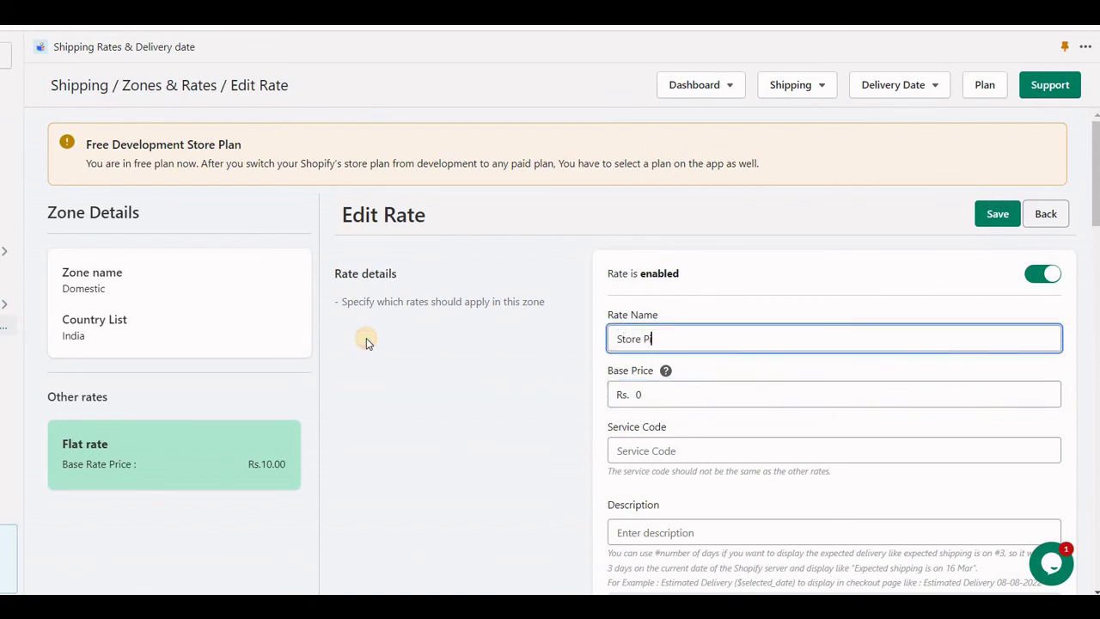
left_click(990, 214)
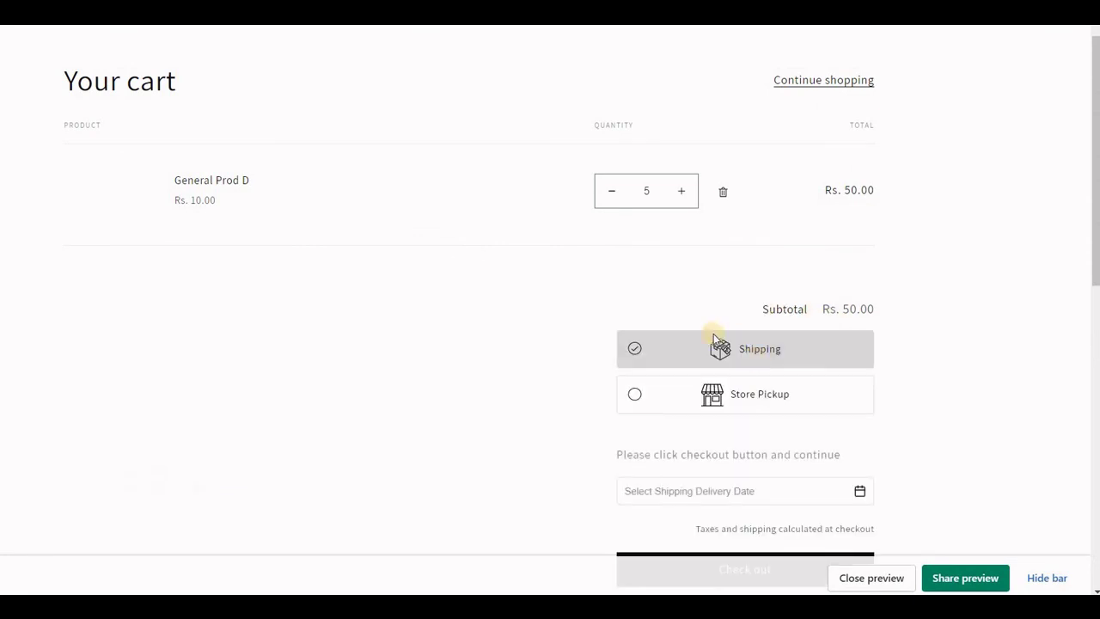
- In the cart choose Store Pickup, a pickup location, and 24 August as the pickup date
scroll(687, 313, "down", 1)
left_click(688, 320)
scroll(685, 346, "down", 1)
left_click(658, 329)
scroll(665, 288, "down", 2)
left_click(662, 230)
left_click(710, 168)
left_click(718, 312)
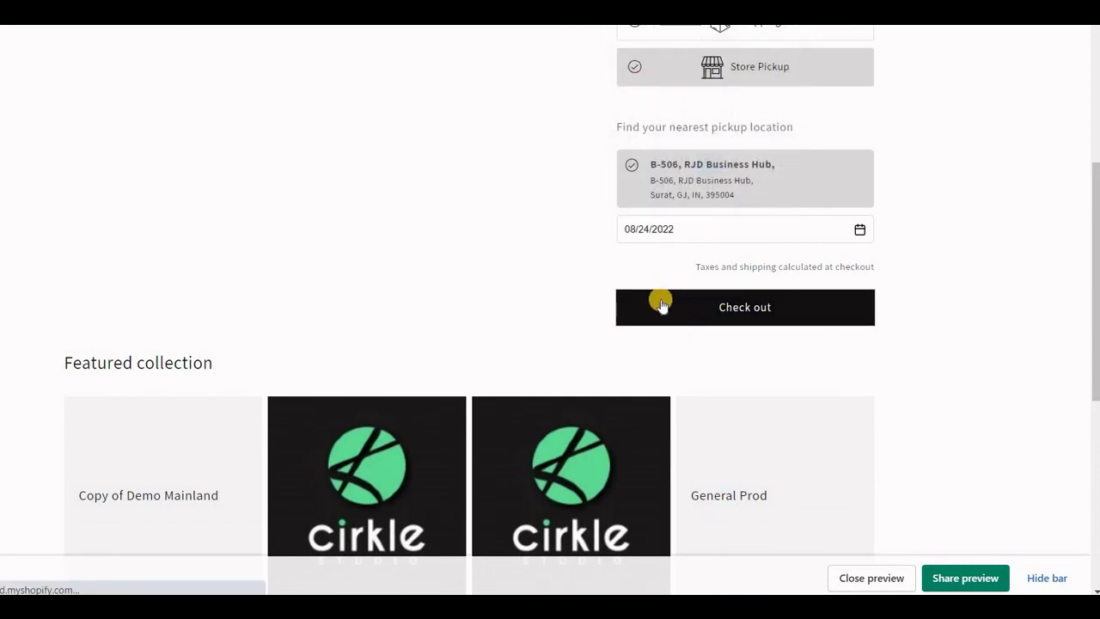
- Check out with the state set to Gujarat and confirm Store Pickup is offered free
left_click(333, 346)
type("1")
left_click(397, 519)
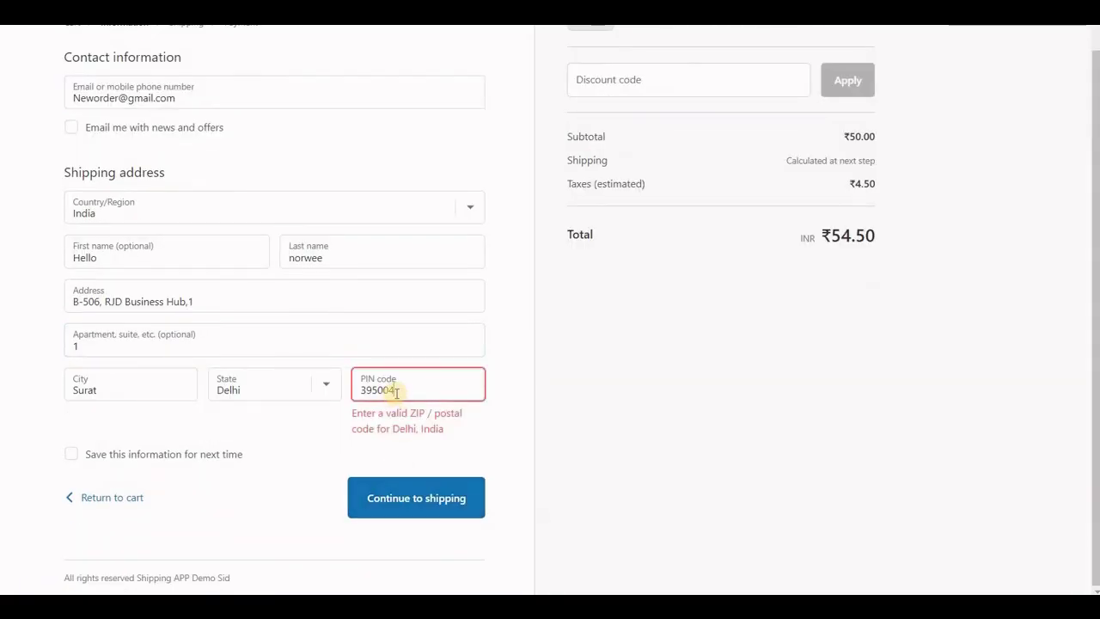
left_click(291, 390)
left_click(309, 418)
key("Down")
key("Down")
key("Return")
left_click(417, 497)
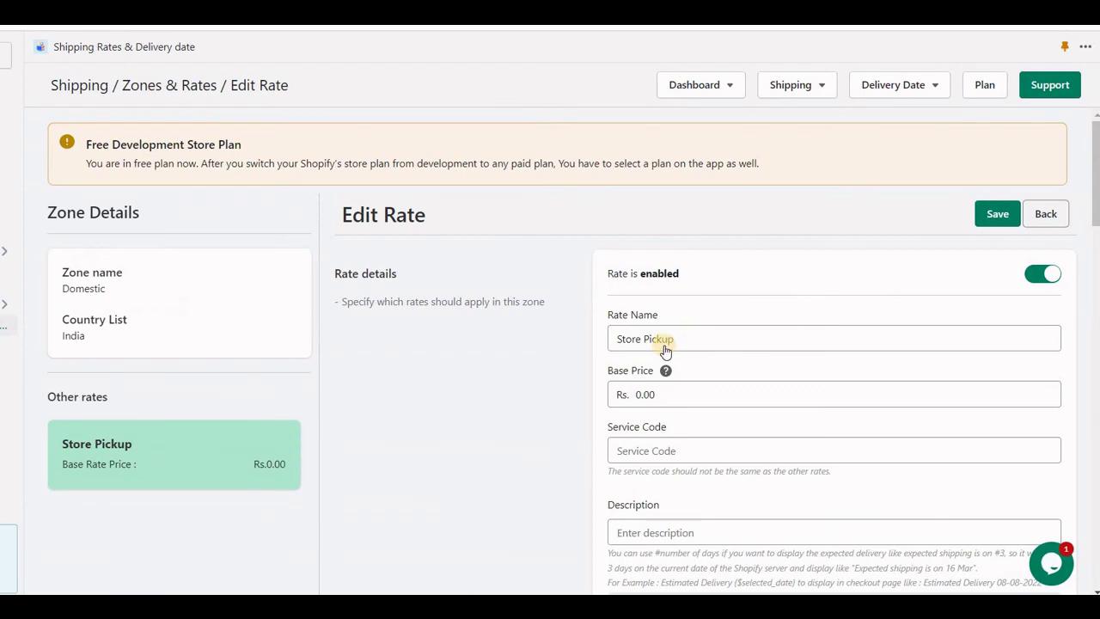
scroll(674, 348, "down", 5)
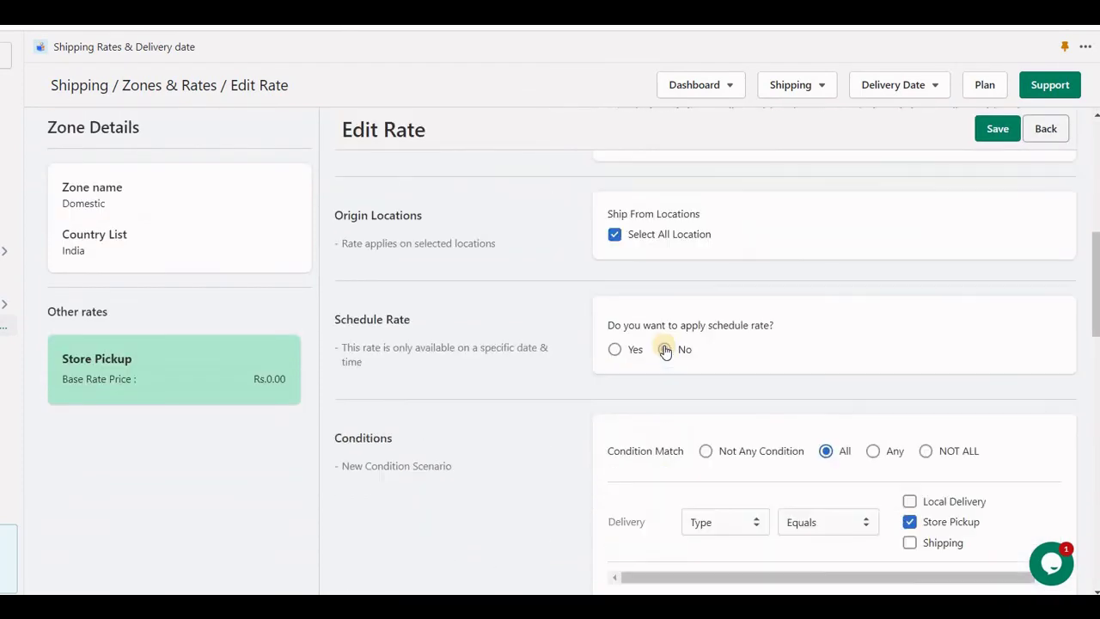